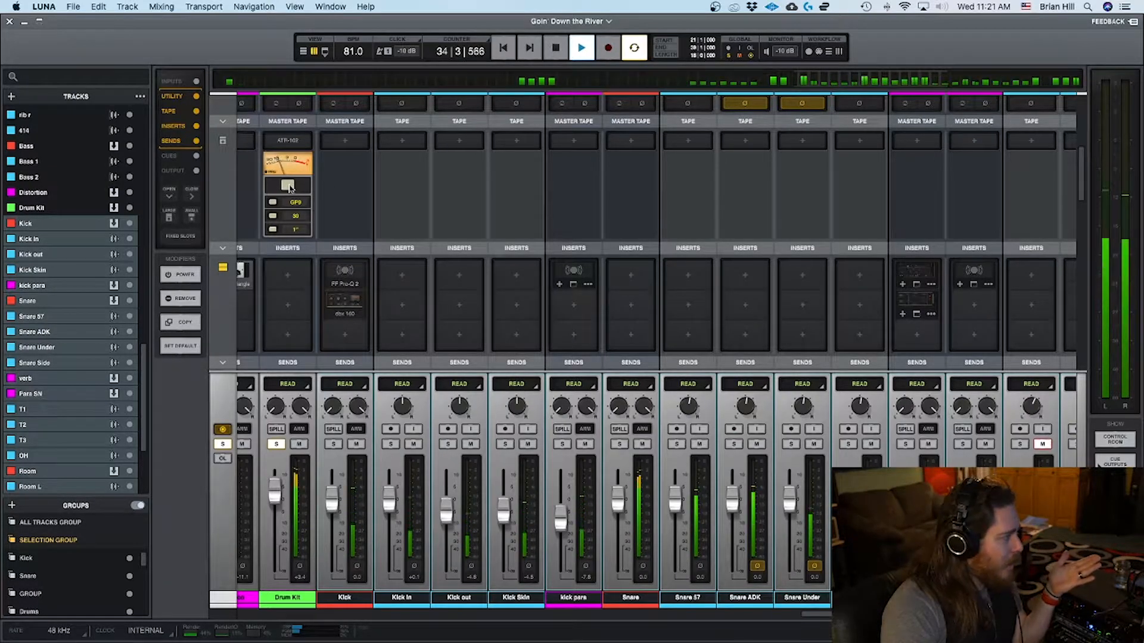
Compare the playing drums with the ATR-102 tape on the Drum Kit bus bypassed and engaged, leaving it engaged.
left_click(288, 188)
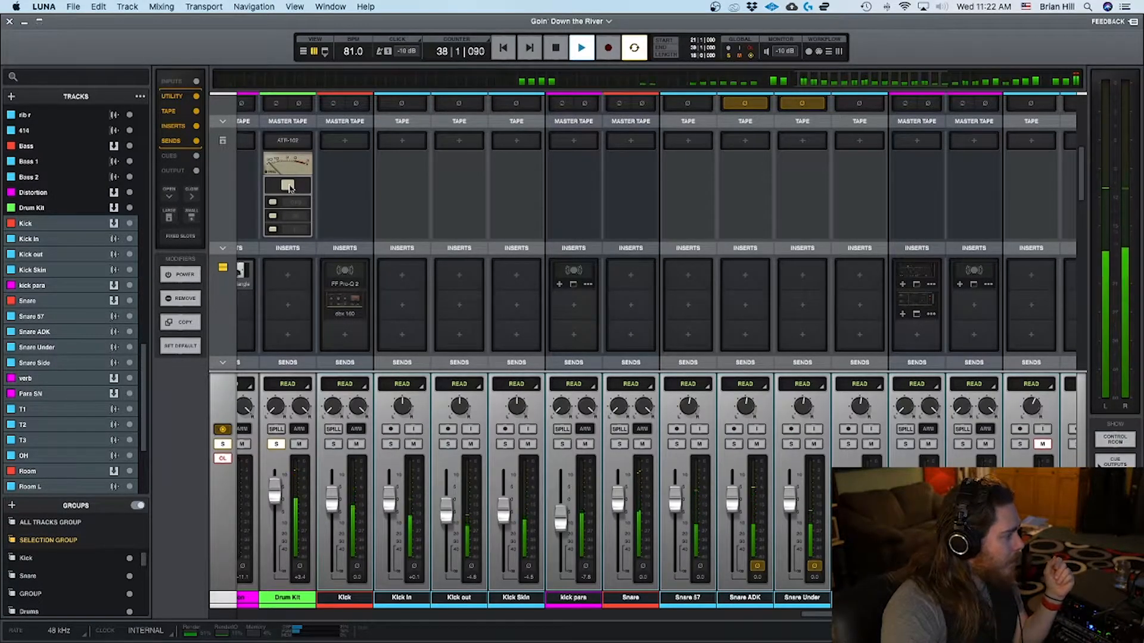
left_click(288, 187)
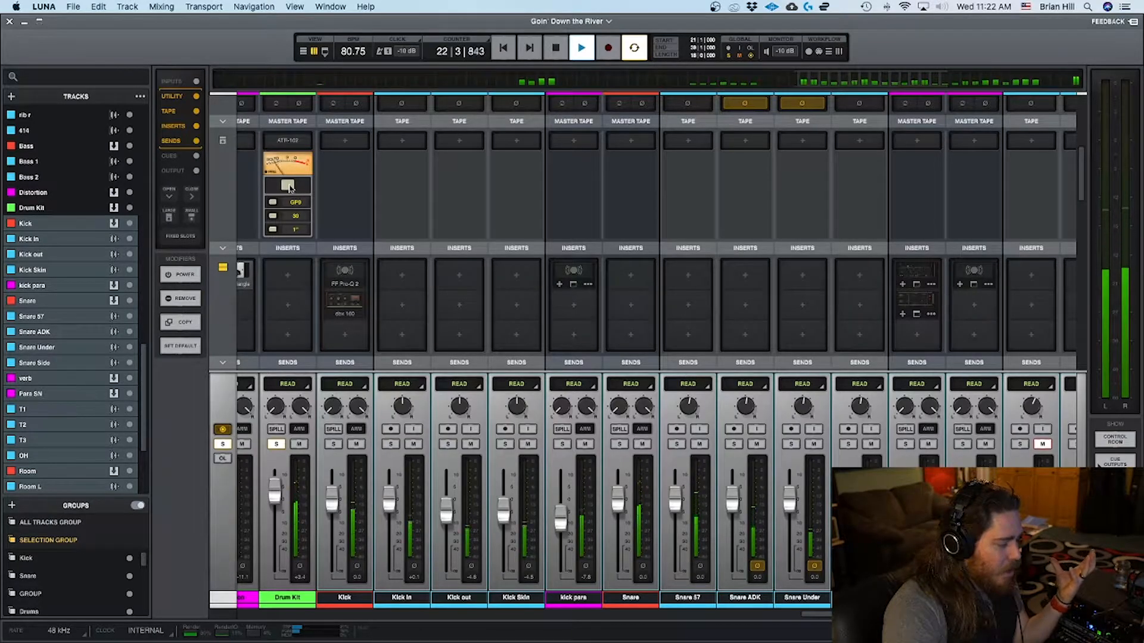
left_click(288, 187)
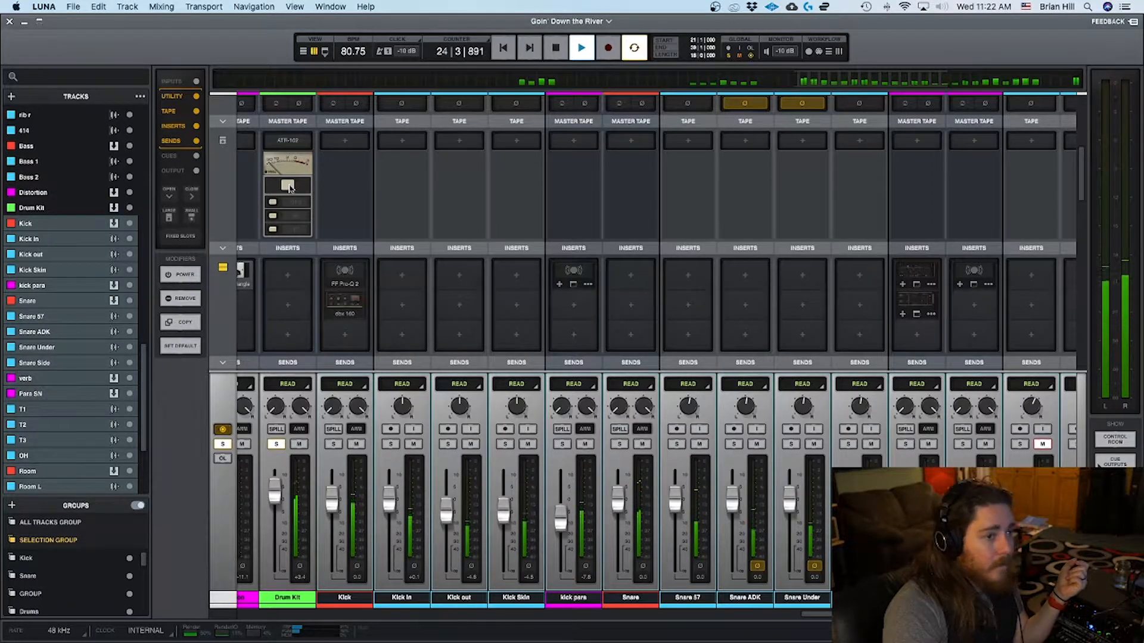
left_click(289, 187)
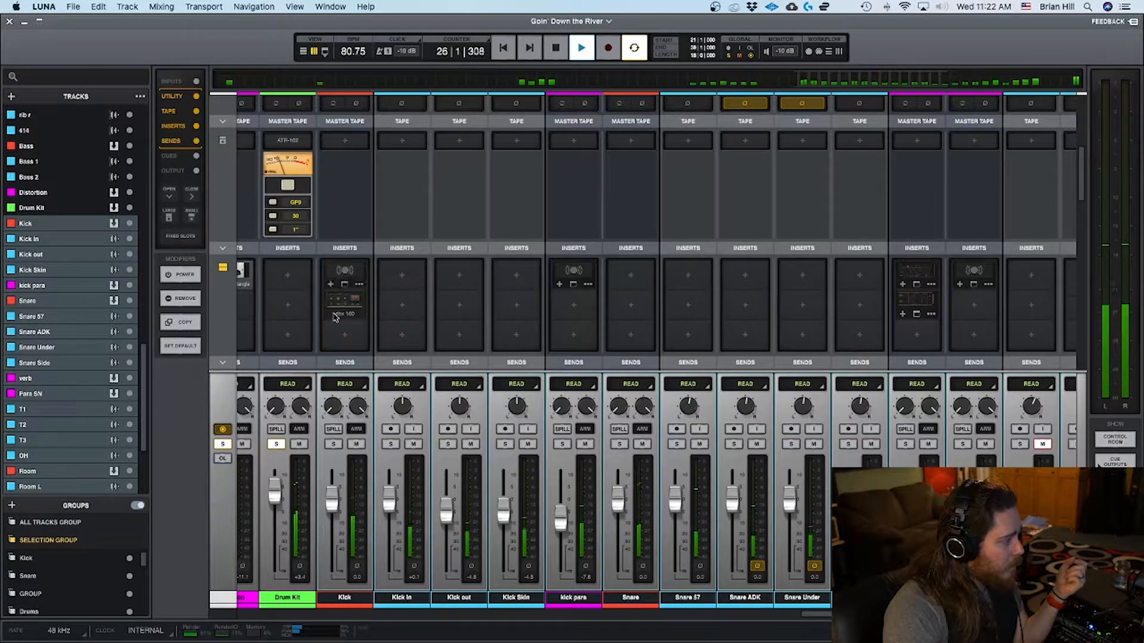
Clear the Drum Kit solo so no channel is soloed, and stop playback.
left_click(339, 447)
left_click(285, 445)
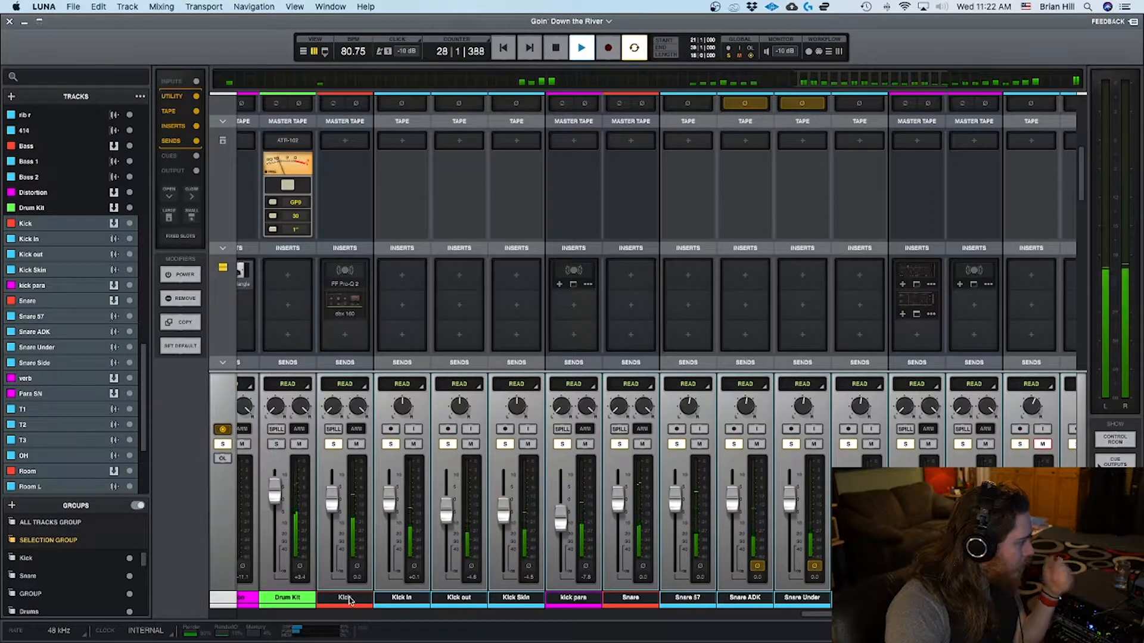
left_click(335, 447)
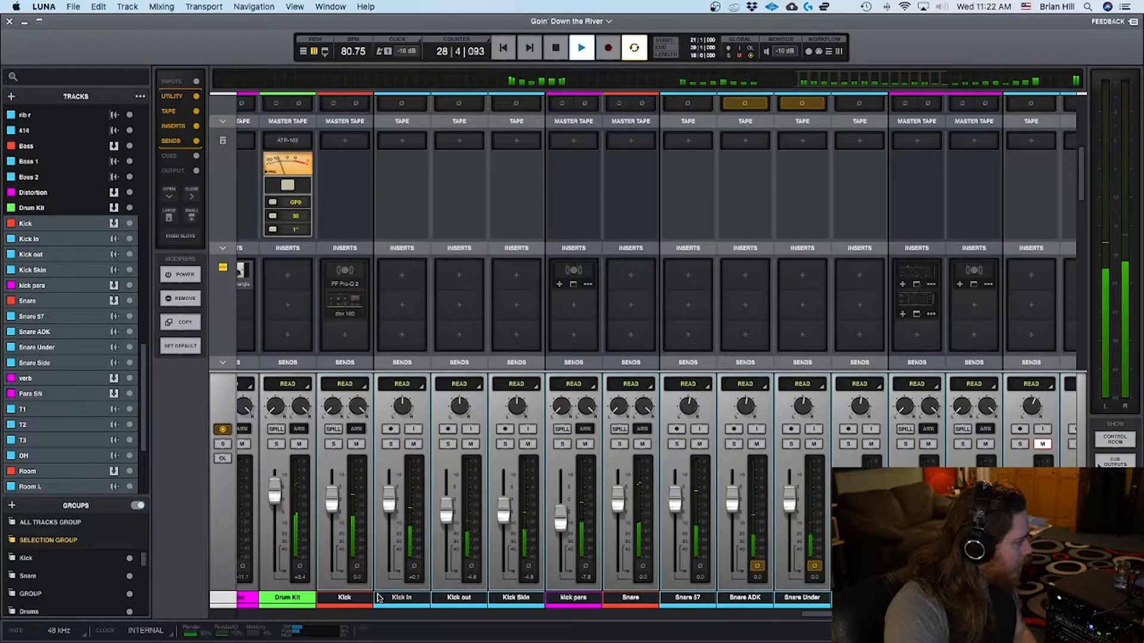
key("space")
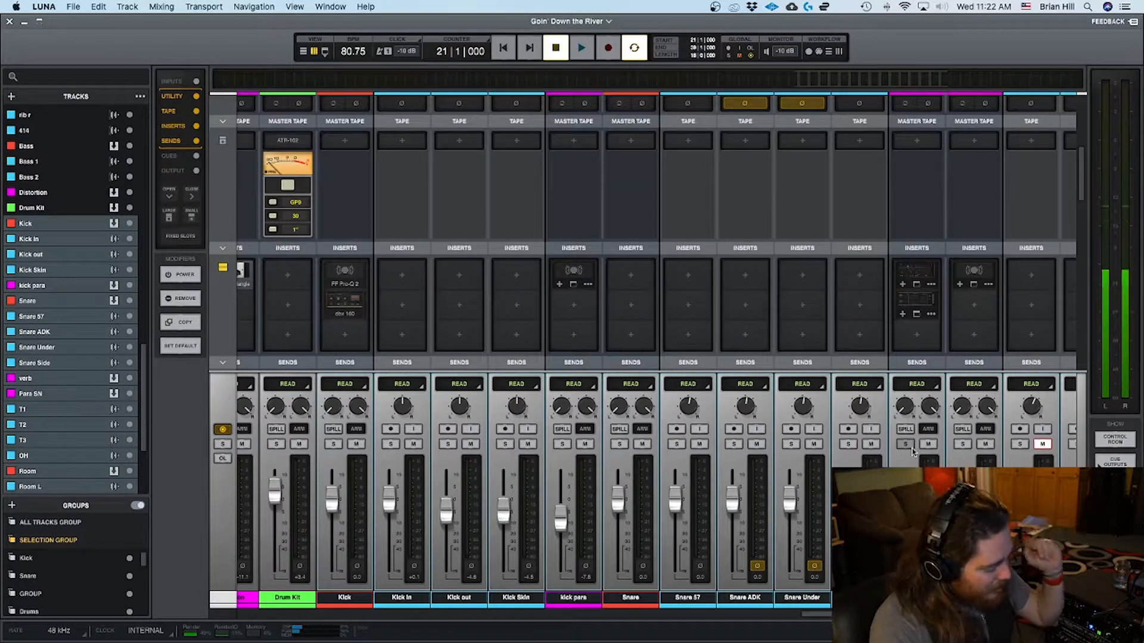
Play back the full mix, stop it, and move the playhead back to 28|2.
key("space")
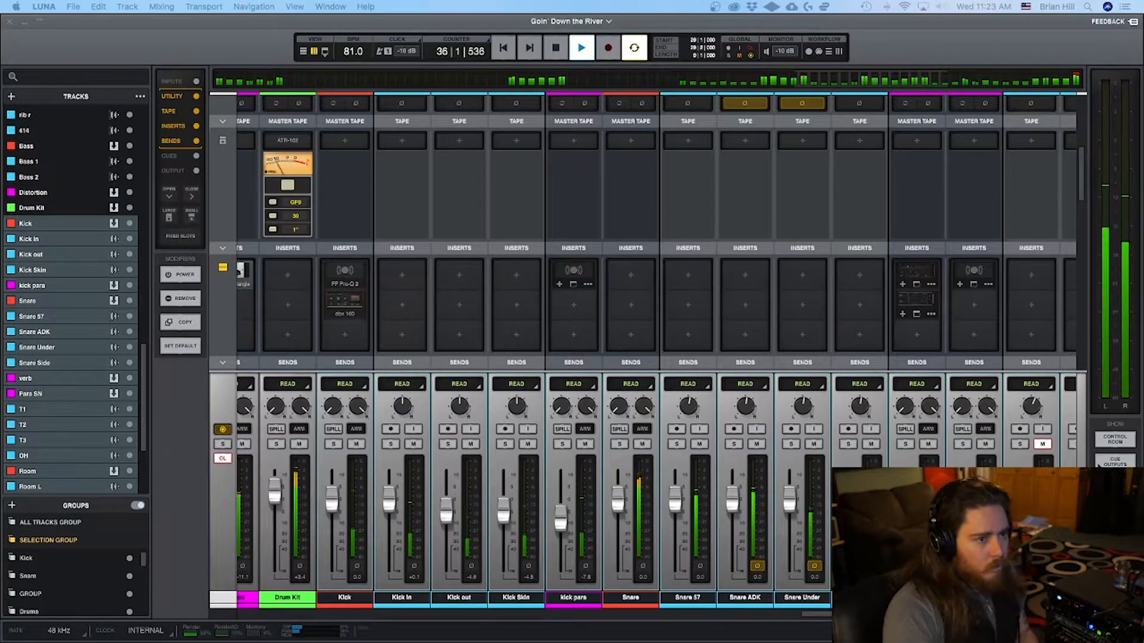
key("space")
key("Left")
key("Left")
key("Left")
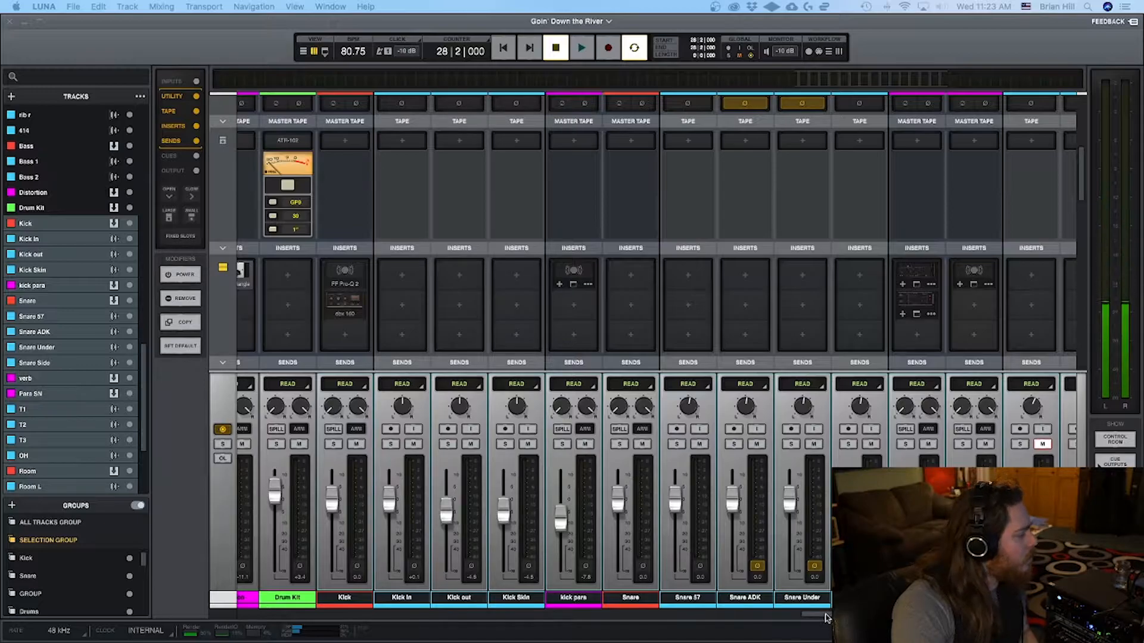
Solo the Kick, Kick In, Kick out, Kick Skin and kick para channels together and play them back.
left_click(514, 598)
left_click(365, 598, "shift")
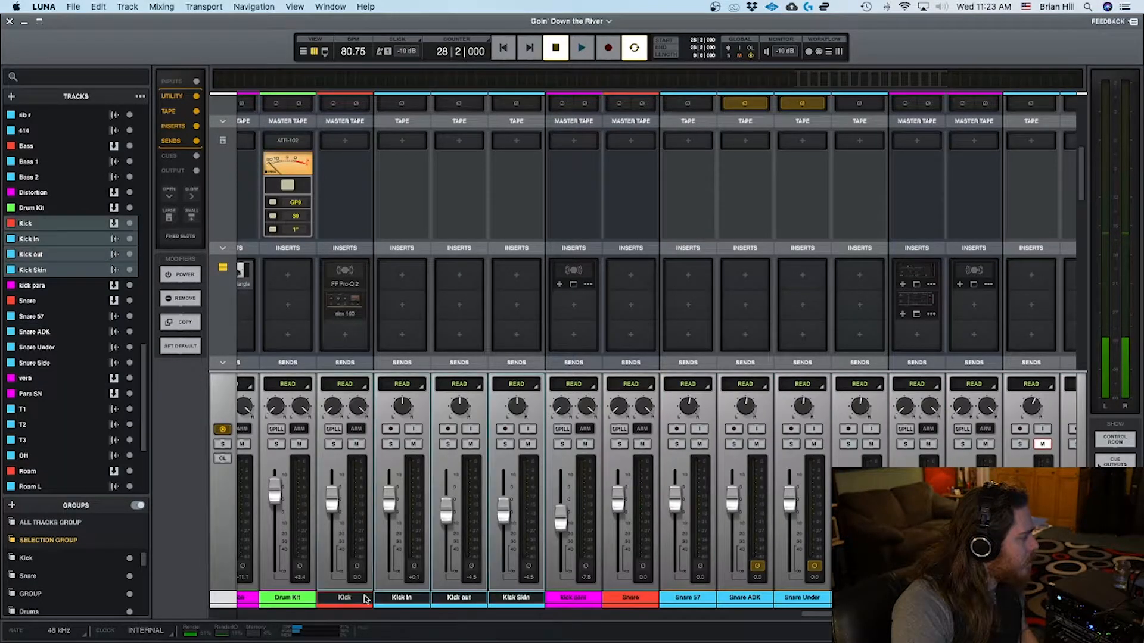
left_click(569, 602, "shift")
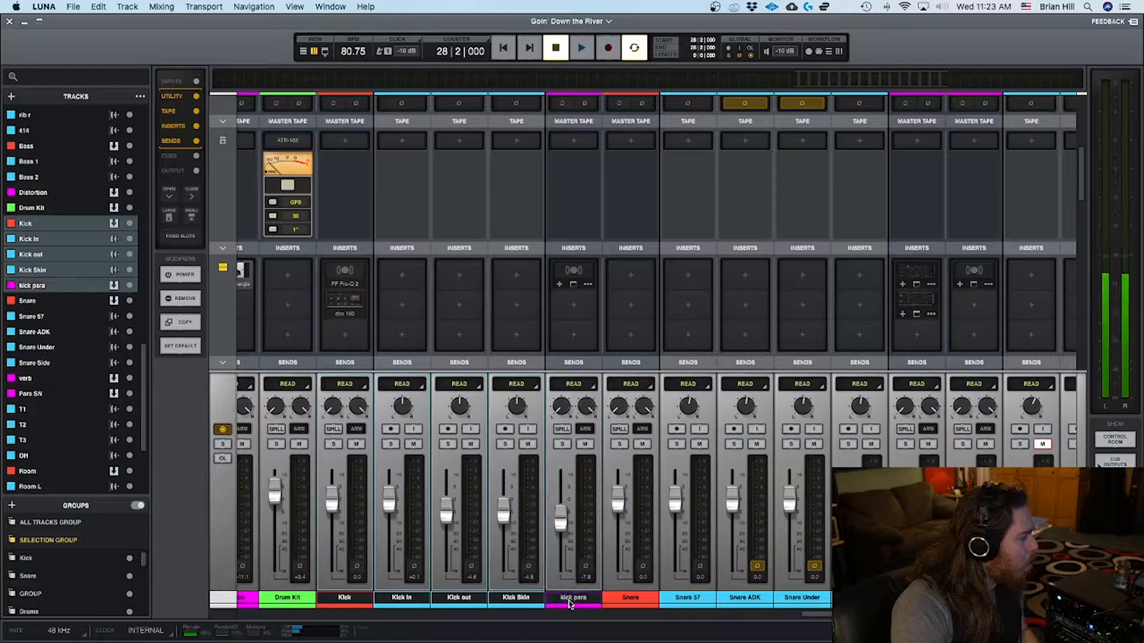
left_click(334, 444)
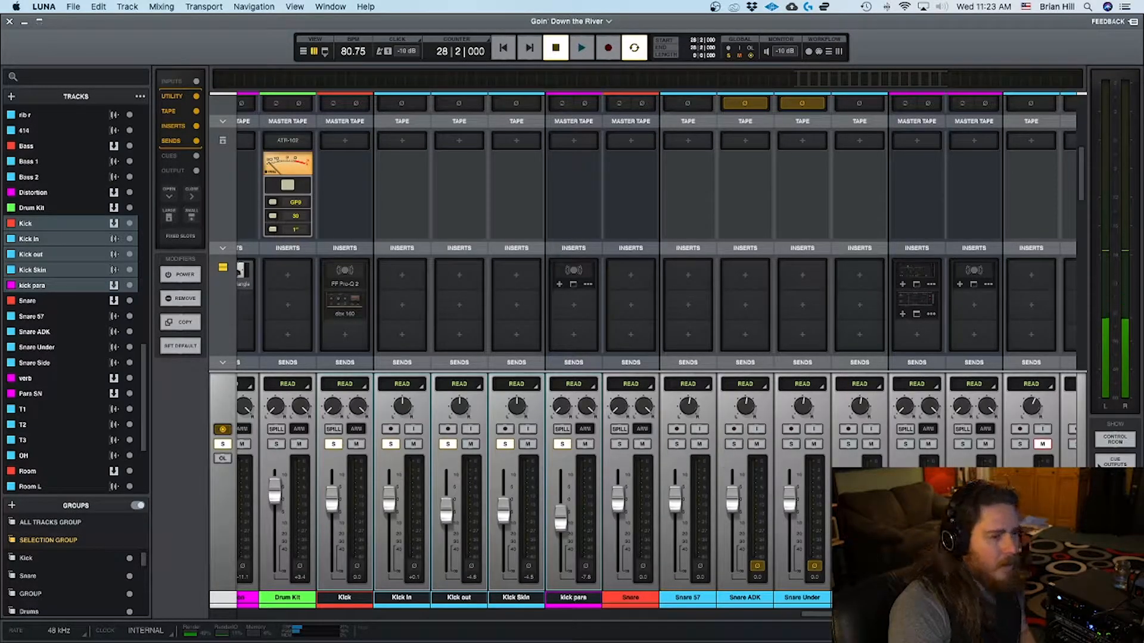
key("space")
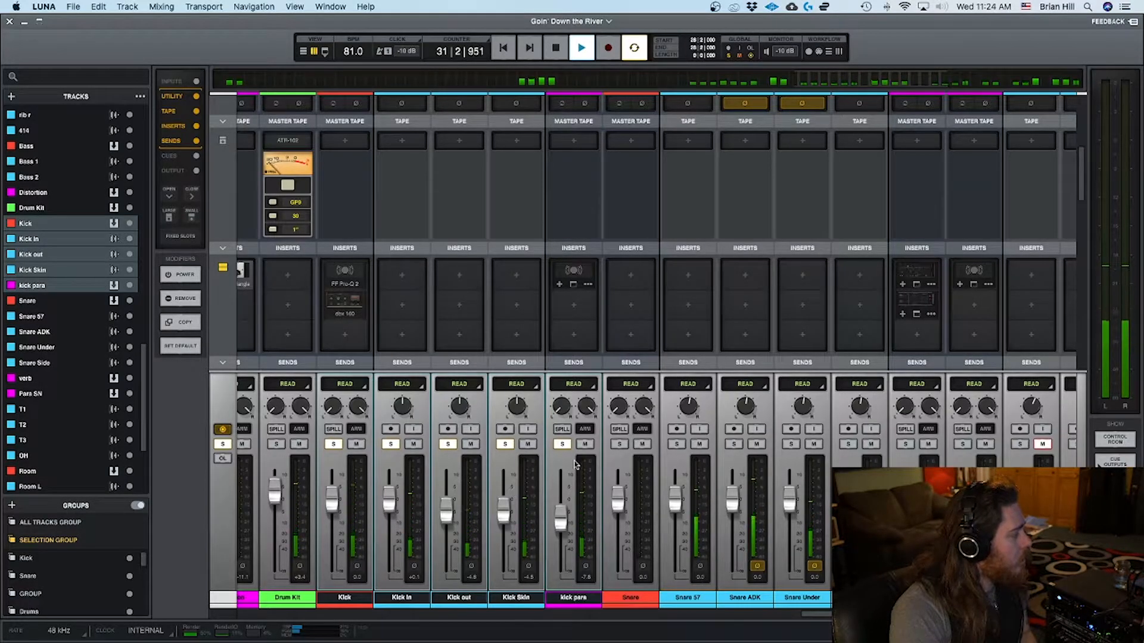
key("space")
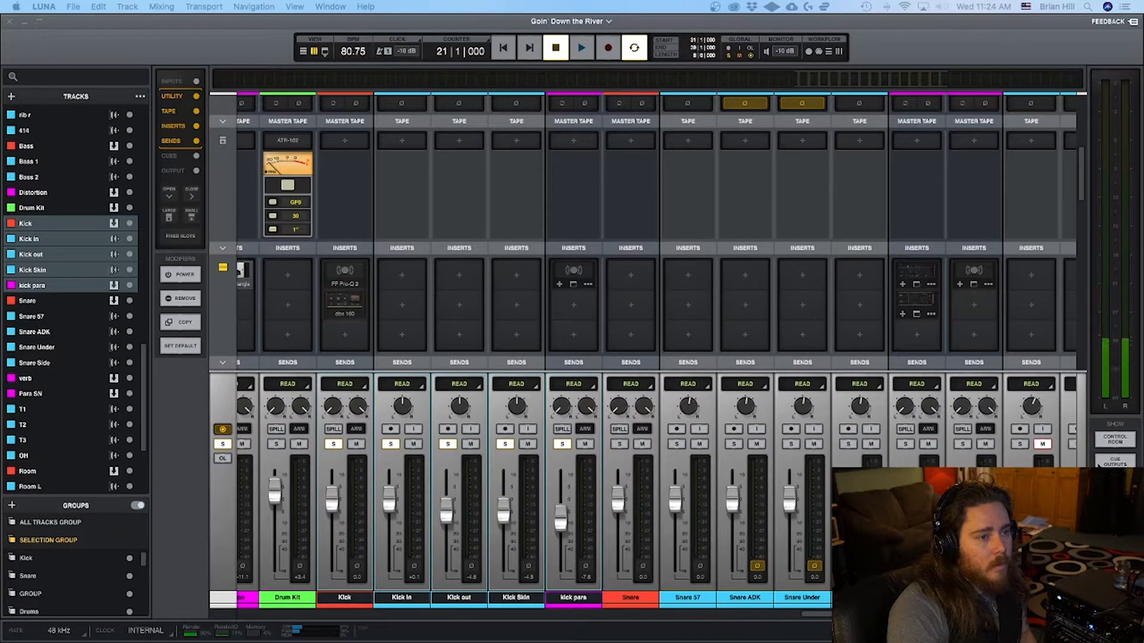
key("space")
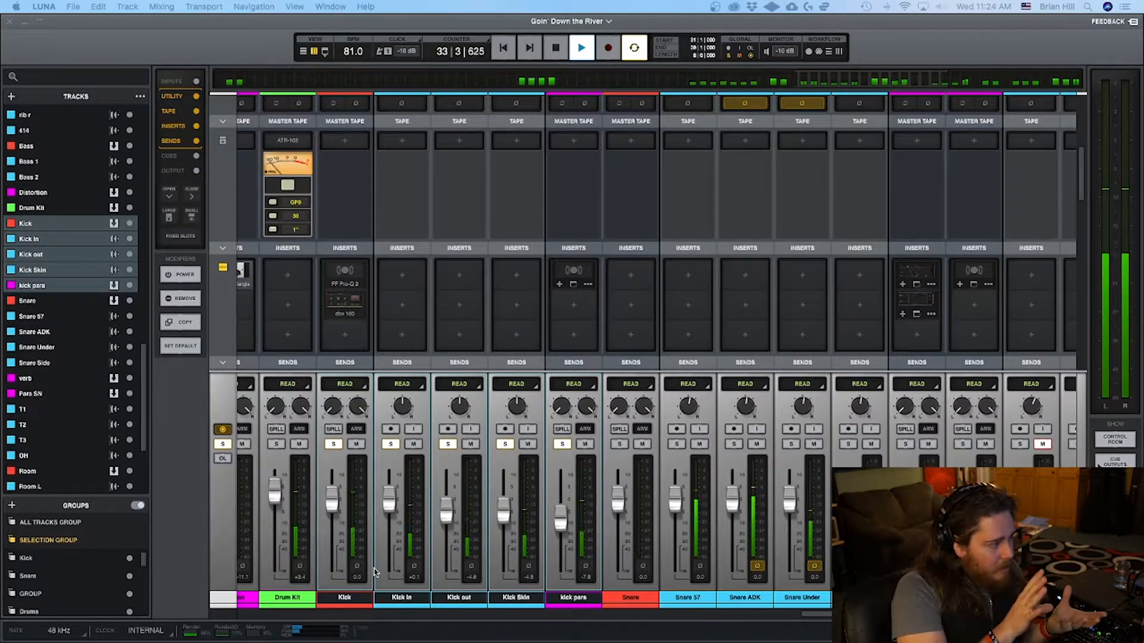
Audition the Kick In track alone by clearing the other kick solos, and stop playback.
left_click(448, 445)
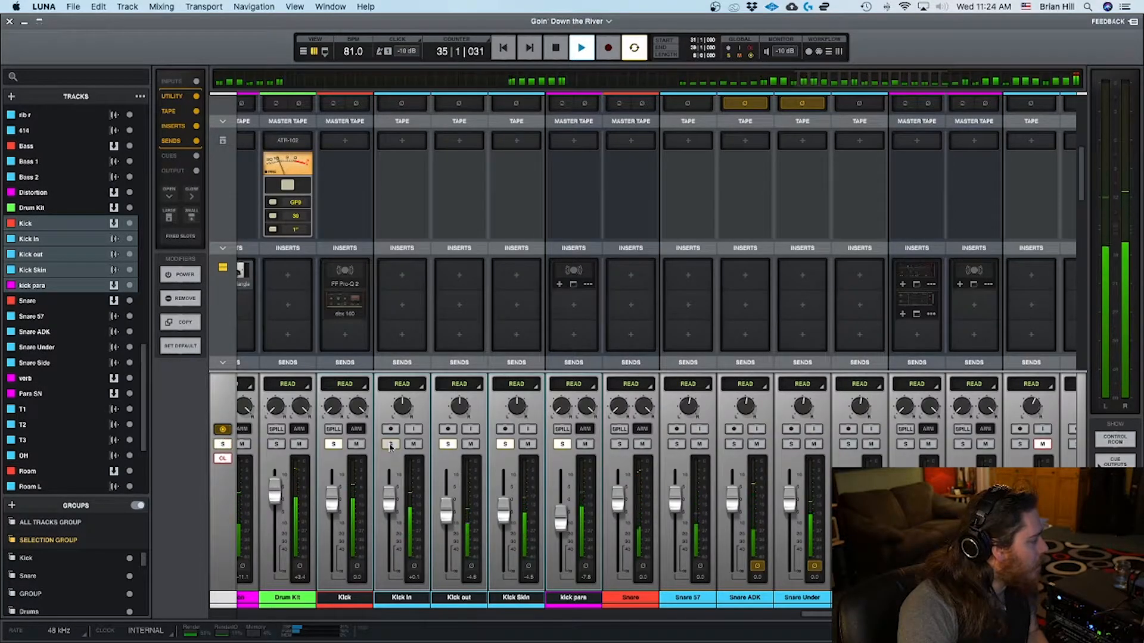
left_click(402, 597)
left_click(390, 444)
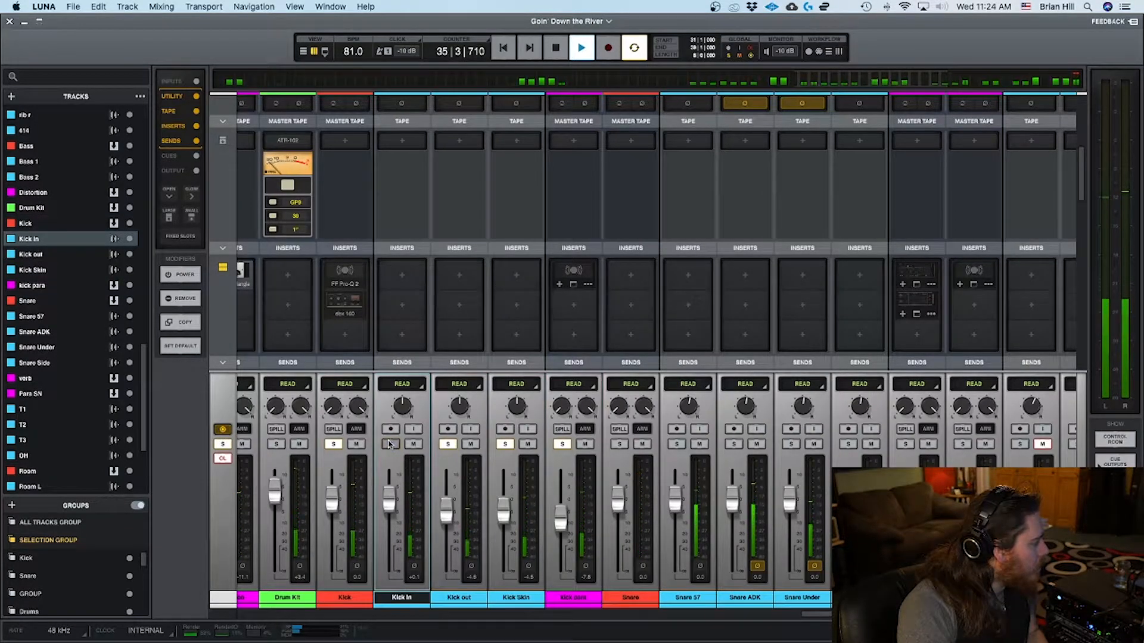
left_click(334, 444)
left_click(448, 444)
left_click(505, 444)
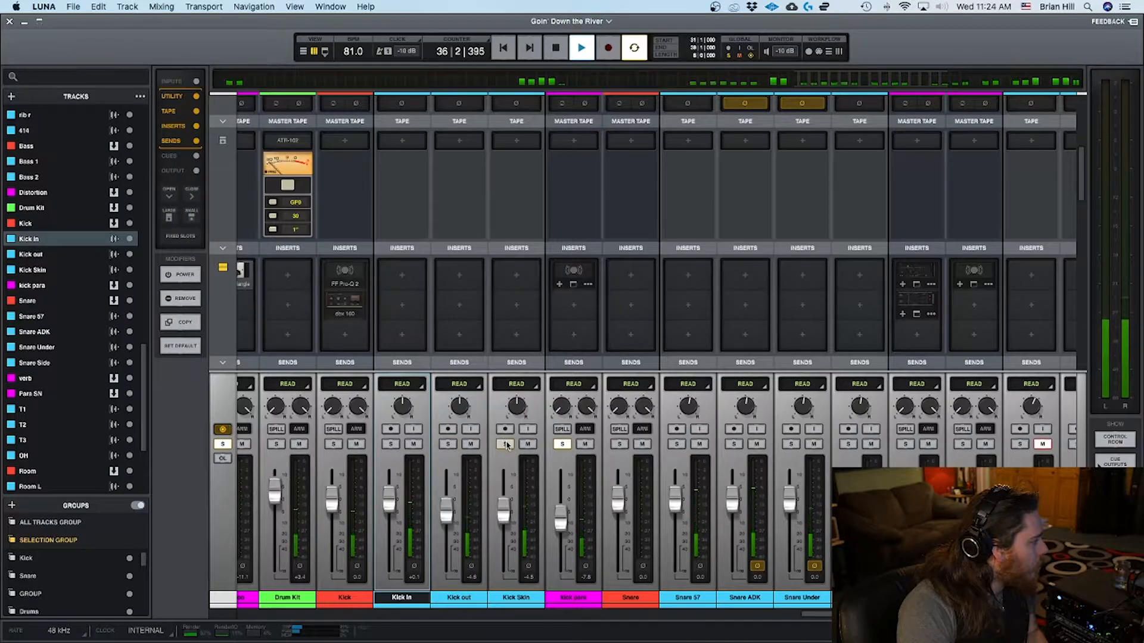
left_click(562, 444)
left_click(390, 444)
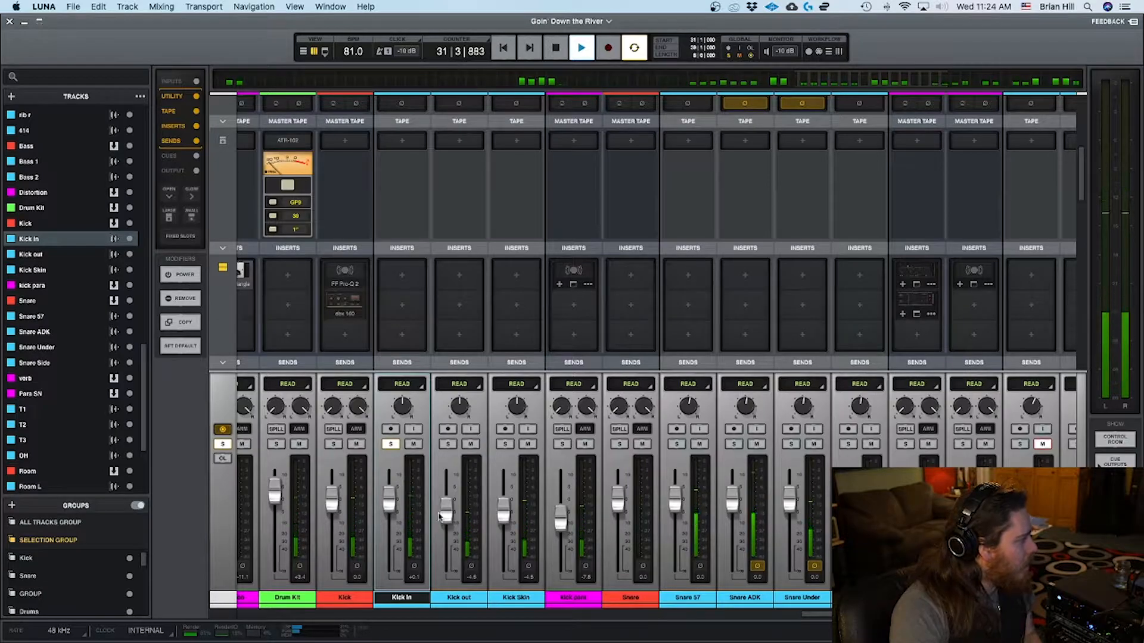
key("space")
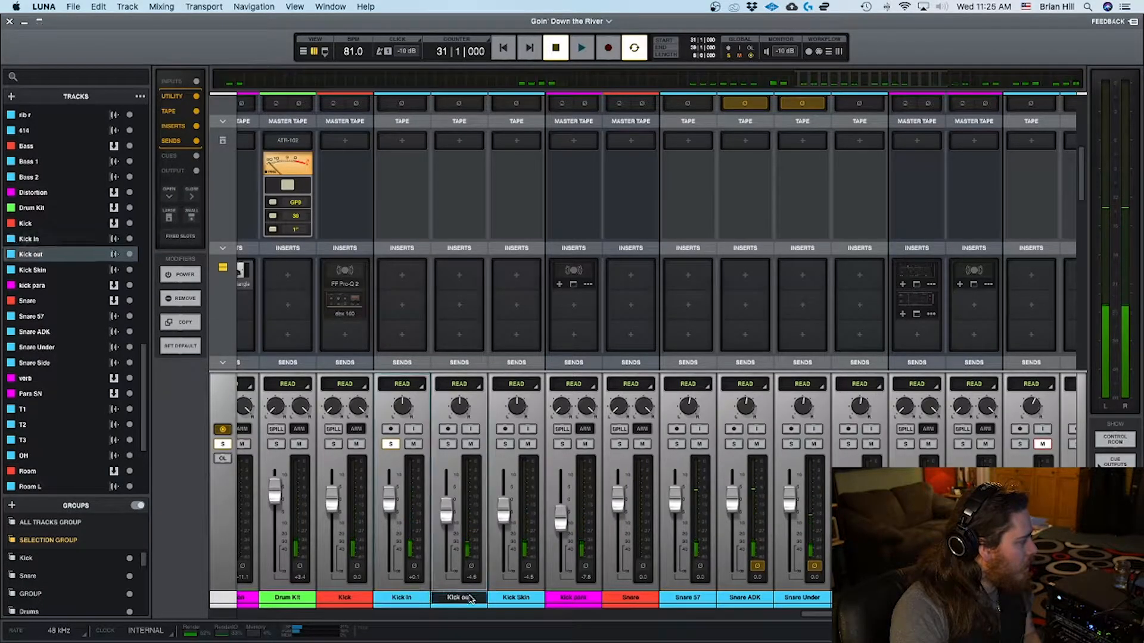
Solo Kick out in place of Kick In, play it back on its own, and stop.
left_click(448, 444)
left_click(391, 444)
key("space")
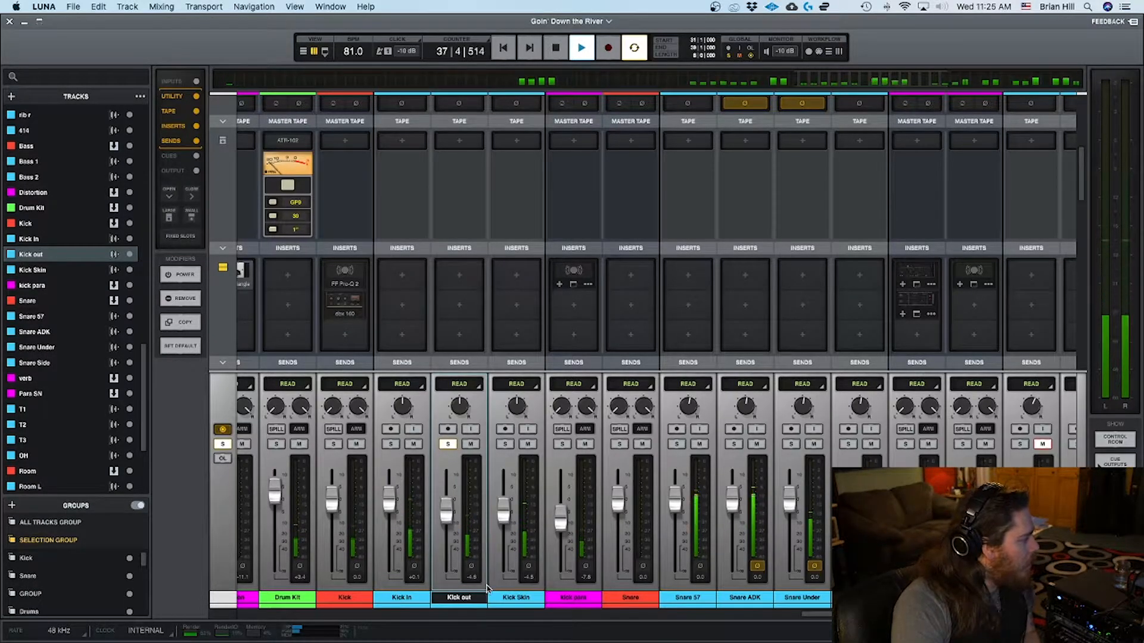
key("space")
Solo Kick Skin in place of Kick out and play it back on its own.
left_click(503, 597)
left_click(448, 443)
left_click(505, 444)
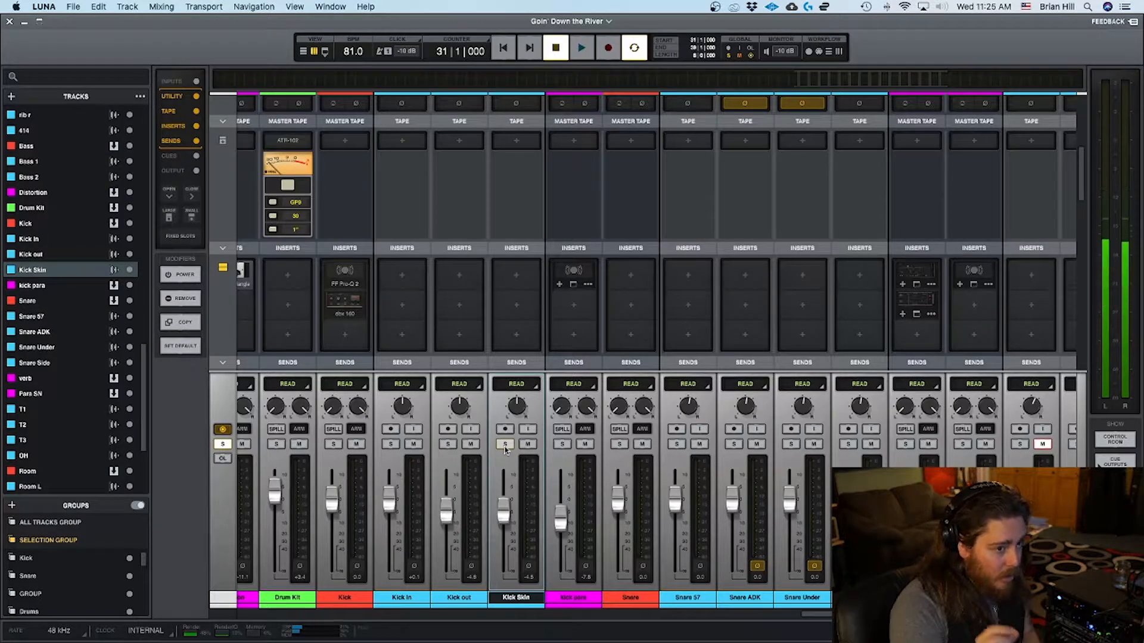
key("space")
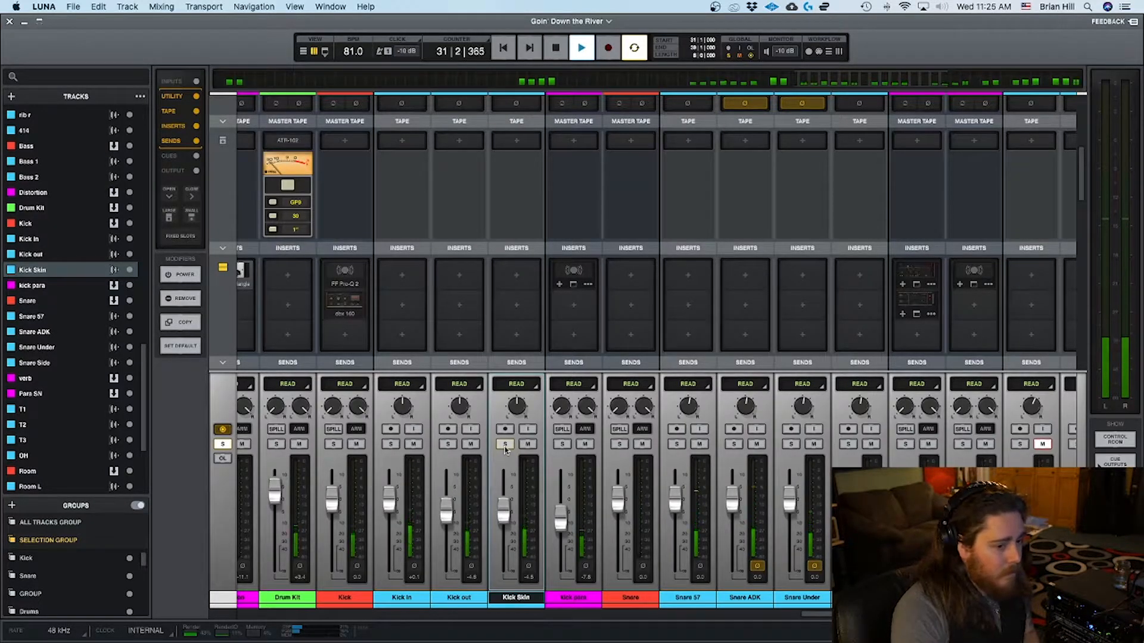
left_click(505, 444)
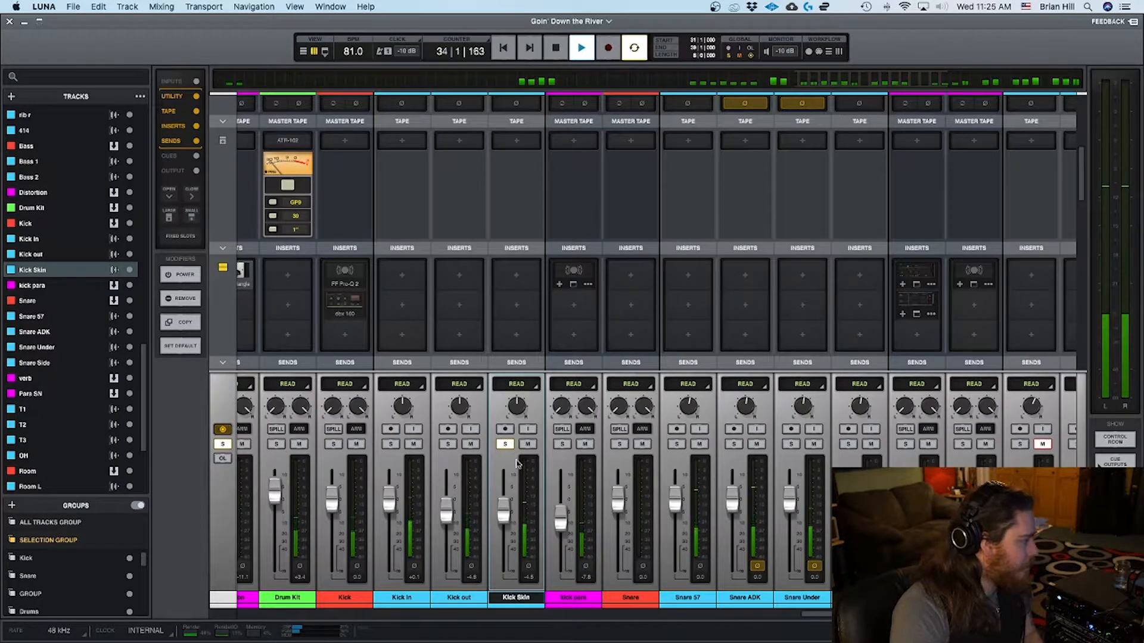
Add the Kick, Kick In, Kick out and kick para channels to the Kick Skin solo.
left_click(333, 444)
left_click(391, 444)
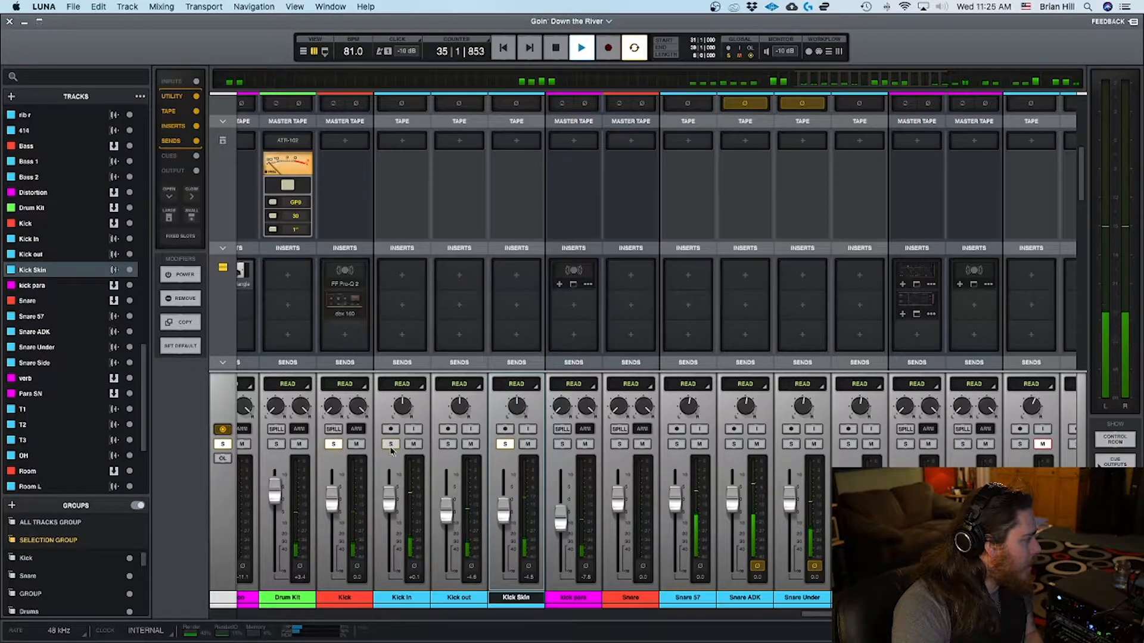
left_click(448, 444)
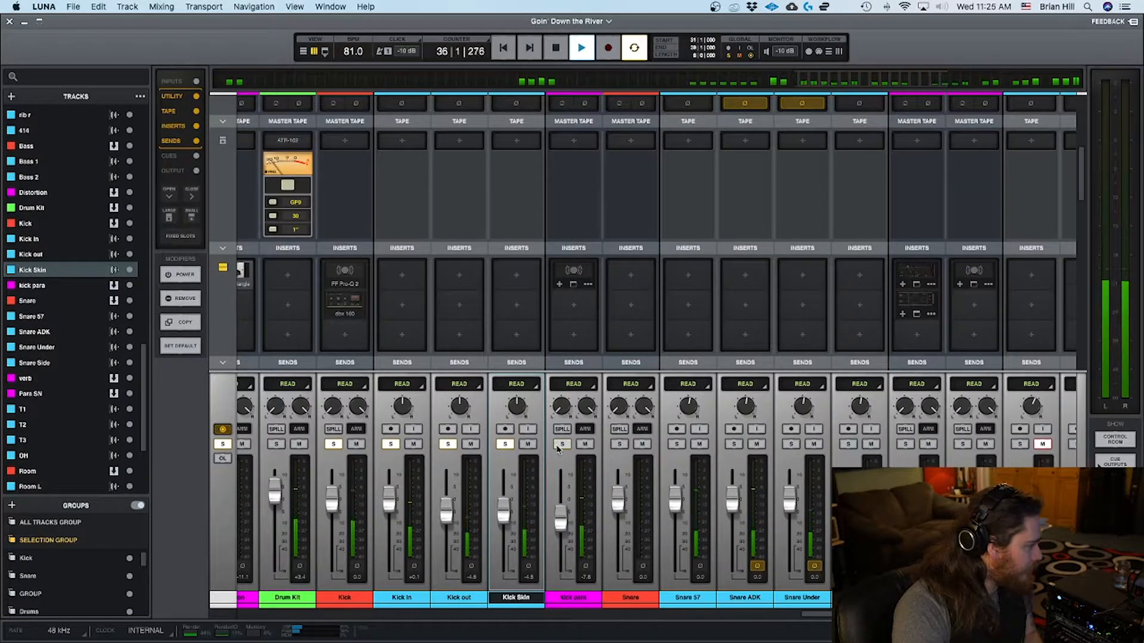
left_click(558, 448)
Open the FabFilter Pro-Q 2 insert on the Kick bus, shift its window aside, and switch the plug-in on.
mouse_move(345, 276)
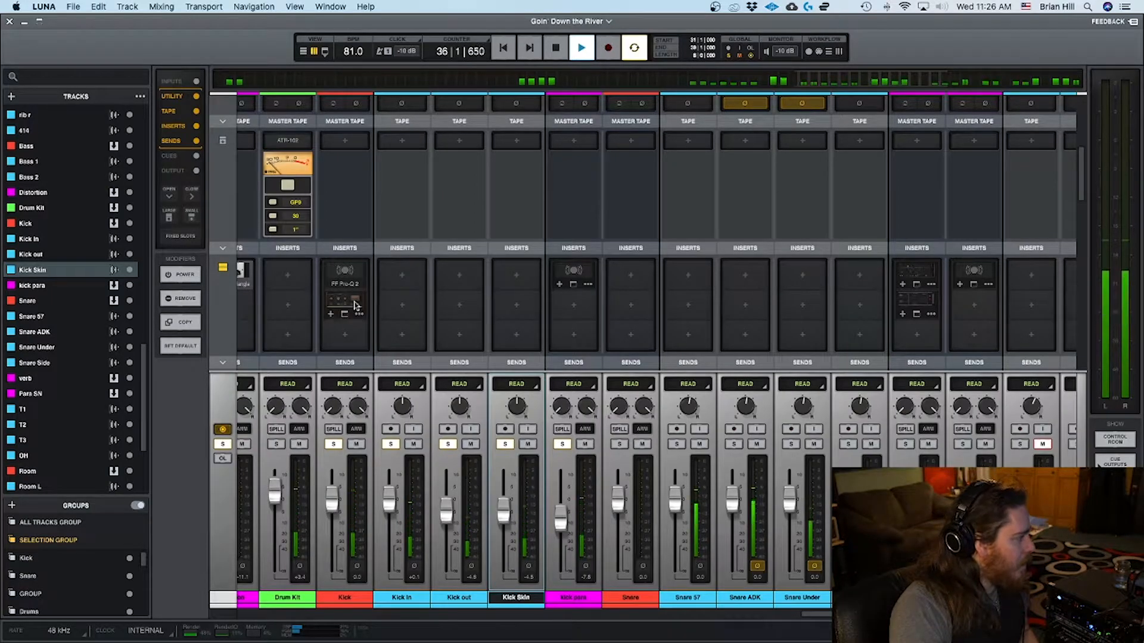
left_click(344, 274)
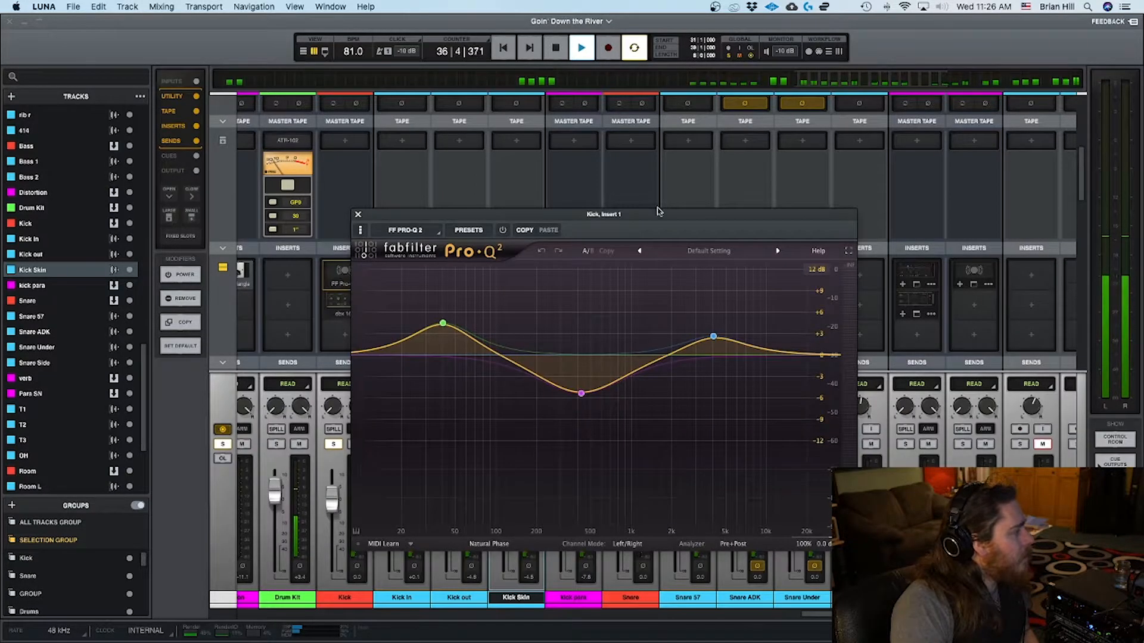
left_click_drag(648, 217, 724, 154)
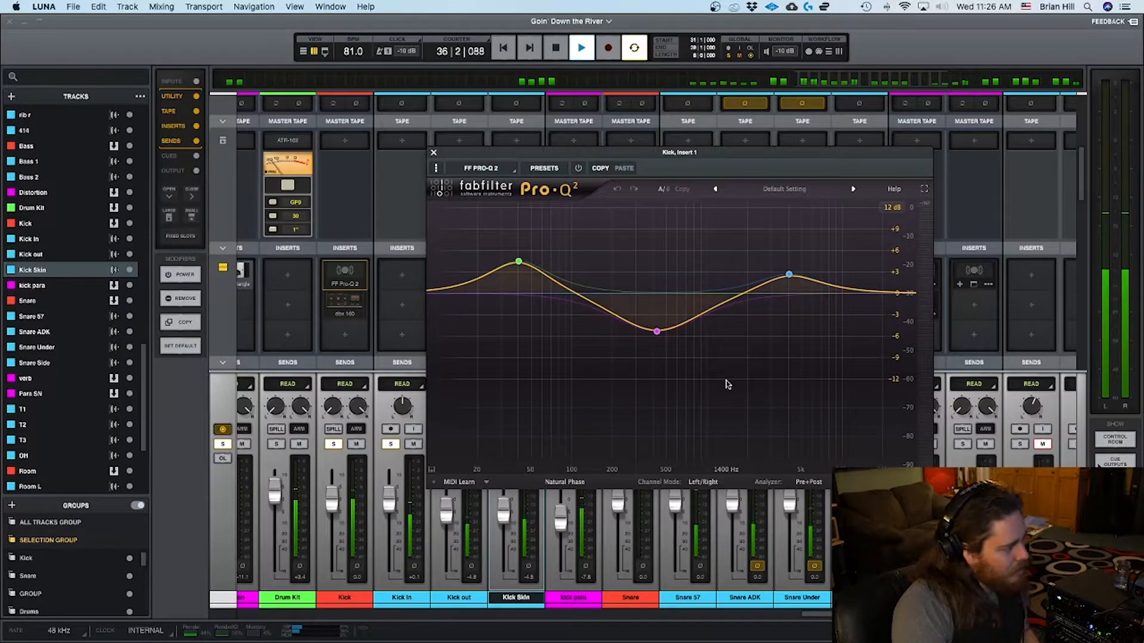
left_click(578, 170)
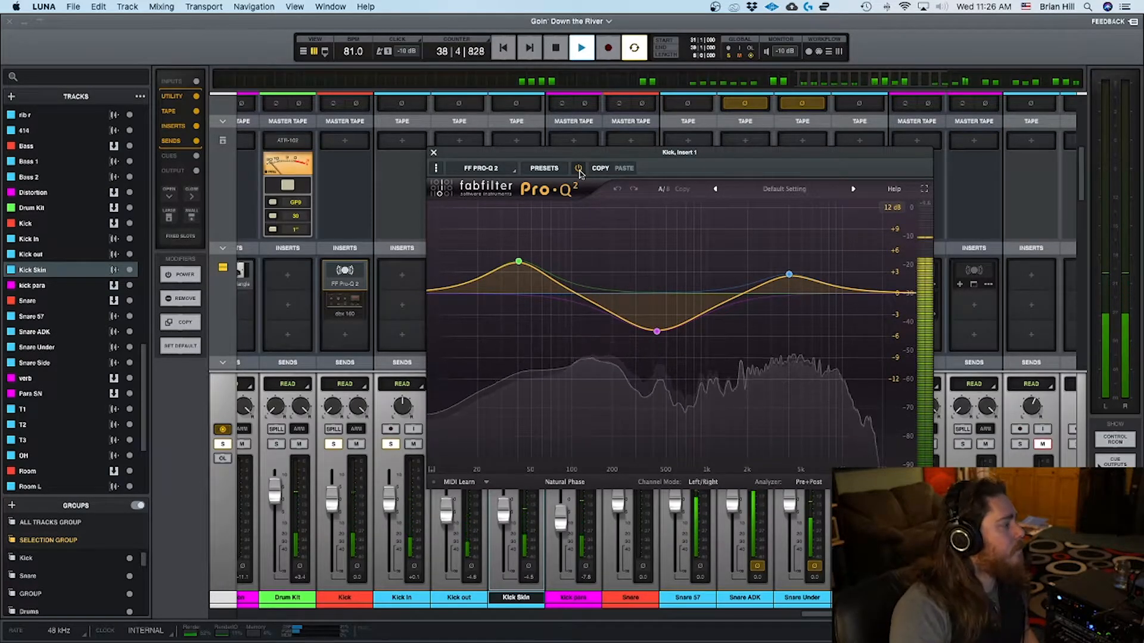
Raise the Kick EQ's low boost near 40 Hz to about +6 dB and deepen the mid cut near 426 Hz to about -6 dB.
mouse_move(520, 265)
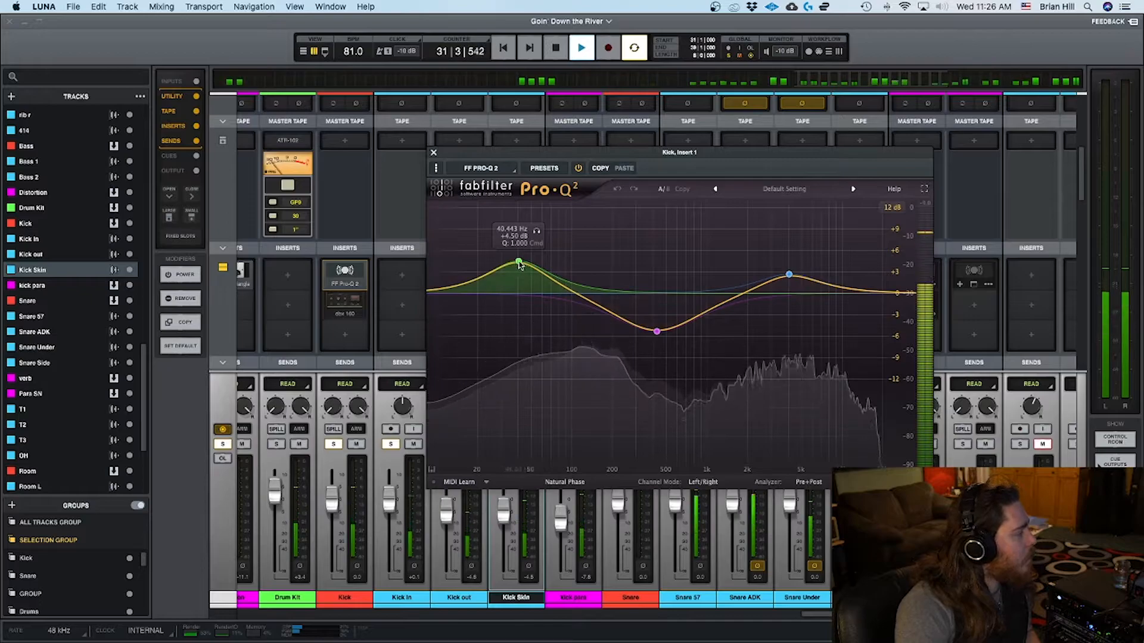
mouse_move(520, 265)
left_mouse_down()
mouse_move(520, 341)
mouse_move(520, 252)
left_mouse_up()
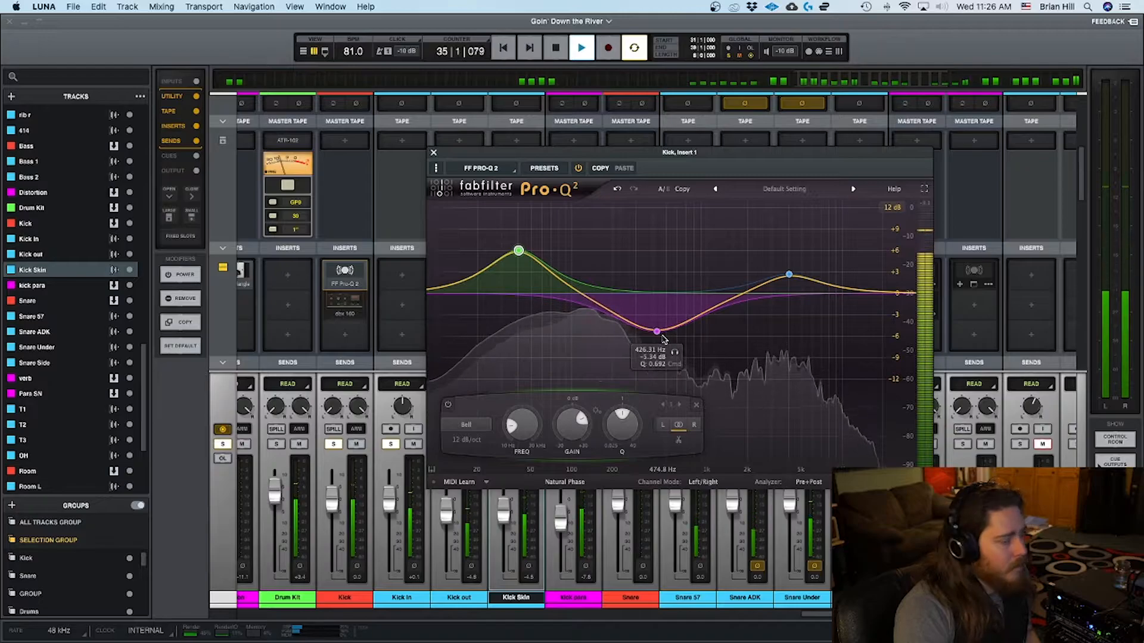
mouse_move(661, 334)
left_mouse_down()
mouse_move(658, 296)
mouse_move(659, 337)
left_mouse_up()
Set the Kick EQ's high band to about +3.77 dB near 4189 Hz after trying a stronger boost, and close the EQ.
left_click_drag(790, 277, 788, 224)
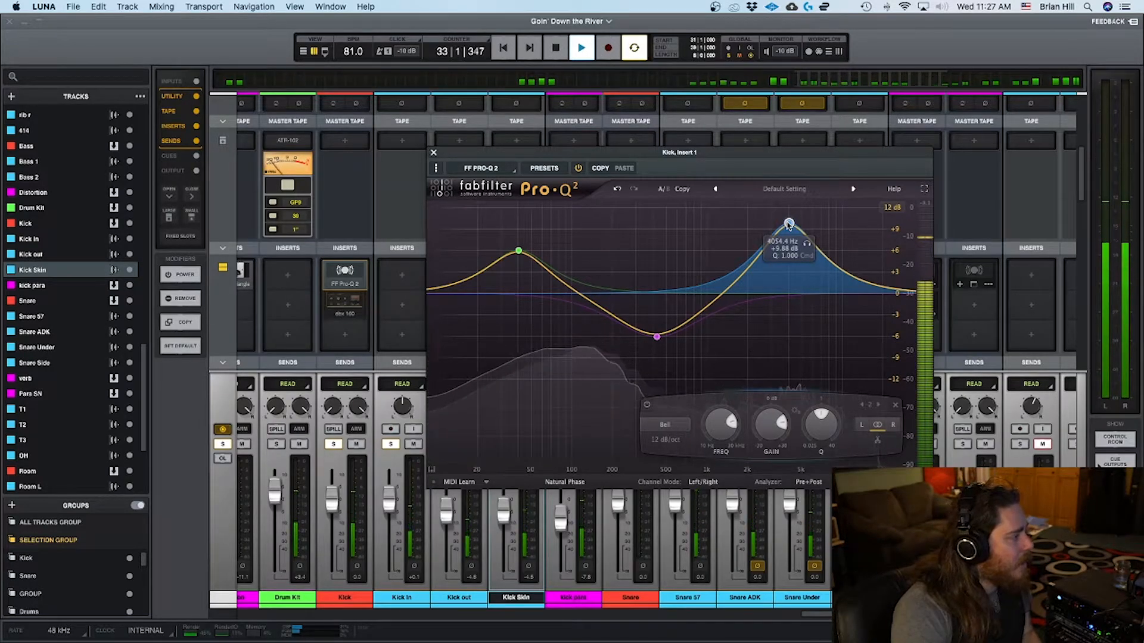
left_click_drag(788, 225, 791, 268)
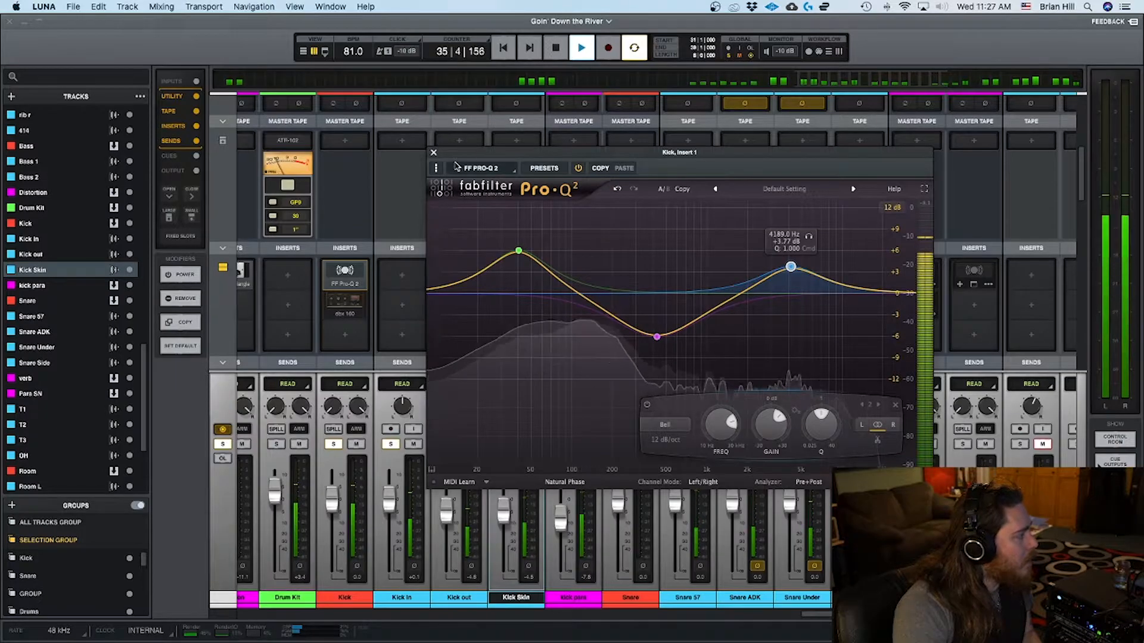
left_click(435, 153)
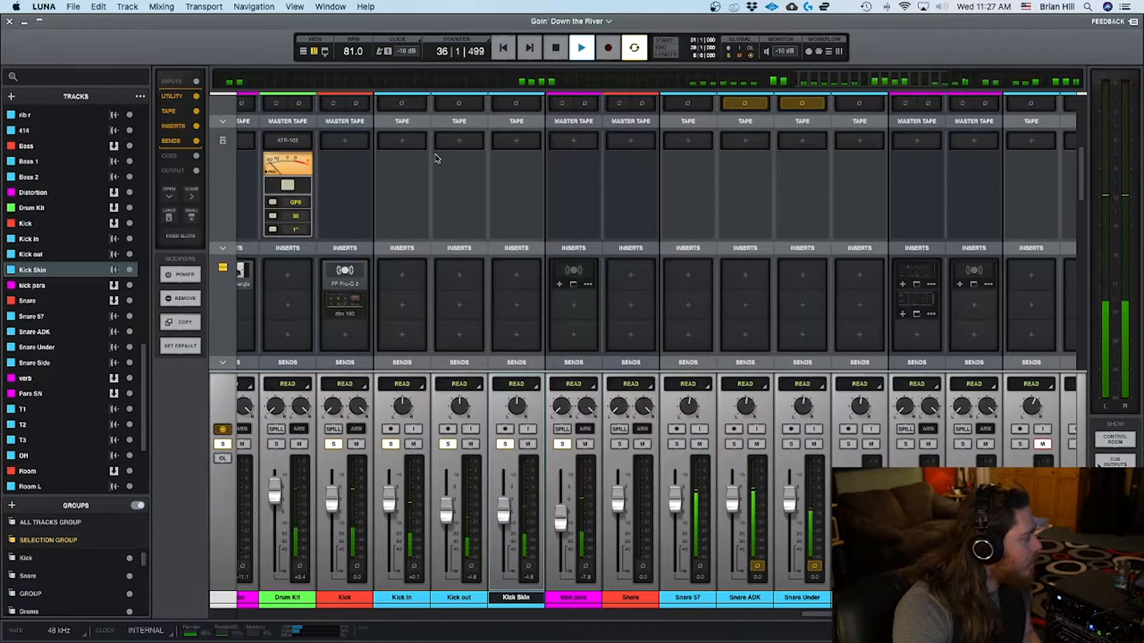
Open the Kick bus's dbx 160 compressor, compare the kick with it on and bypassed, and close it switched on.
left_click(351, 307)
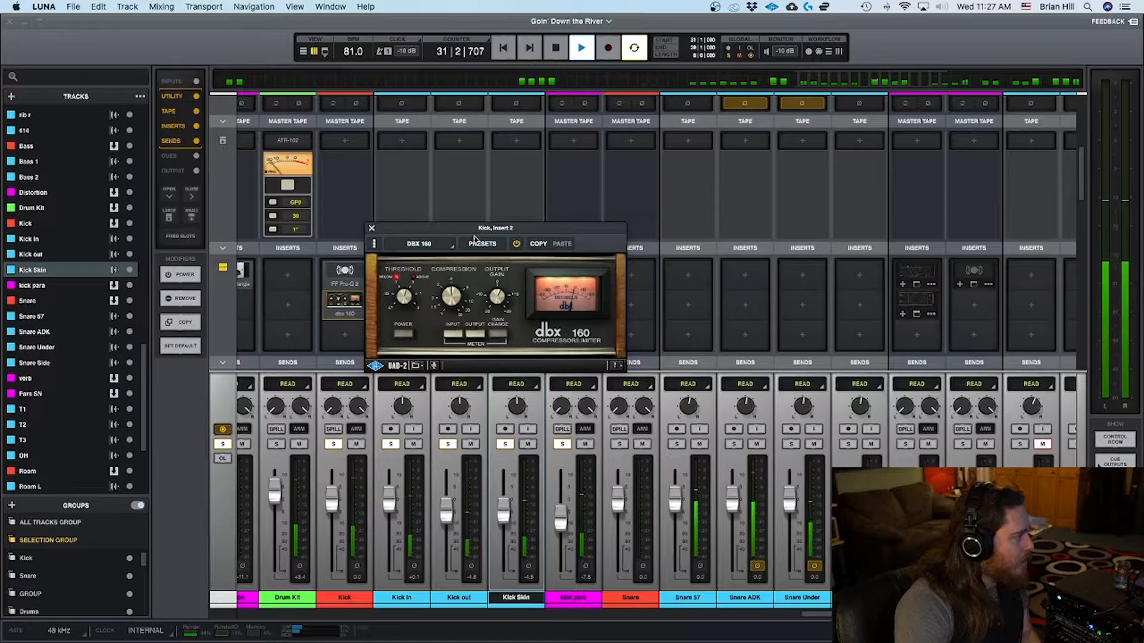
left_click(517, 245)
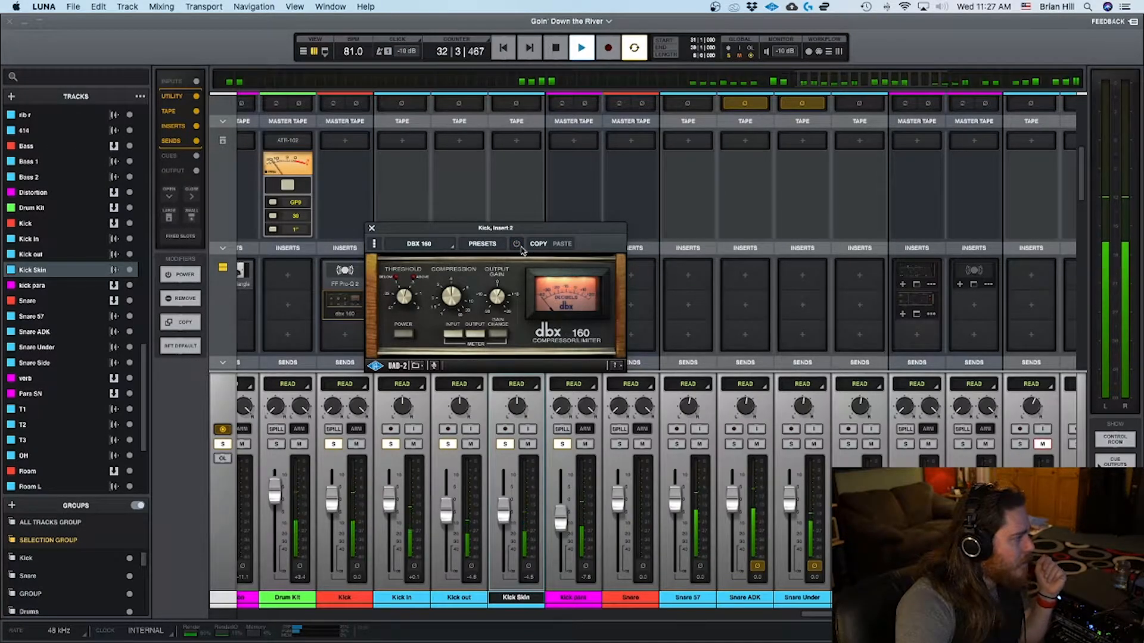
left_click(521, 249)
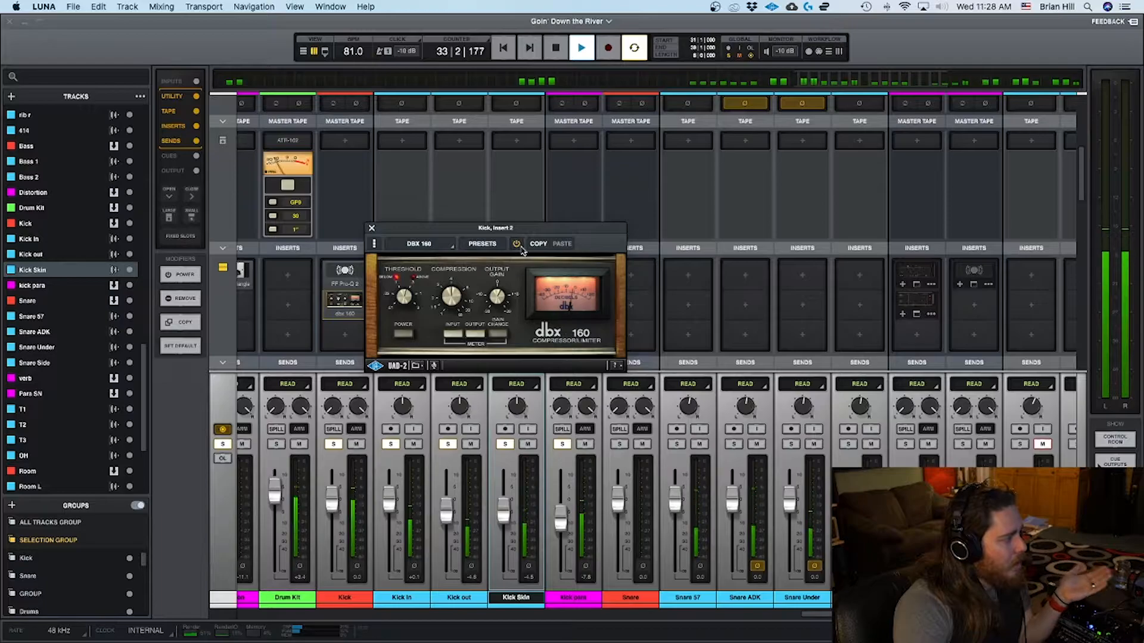
left_click(520, 248)
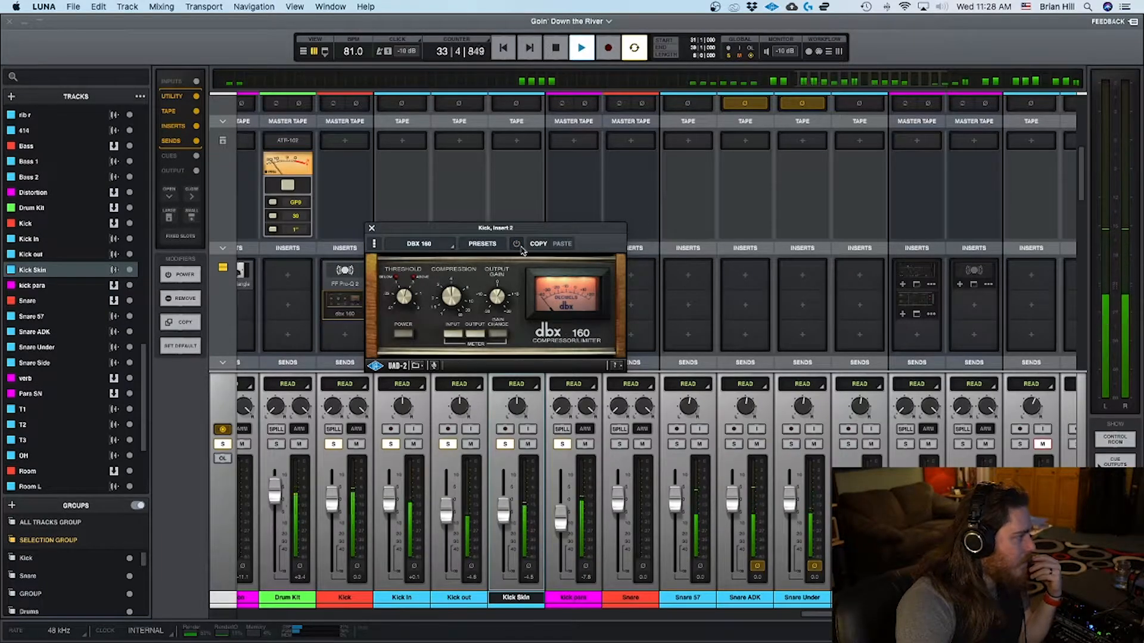
left_click(520, 249)
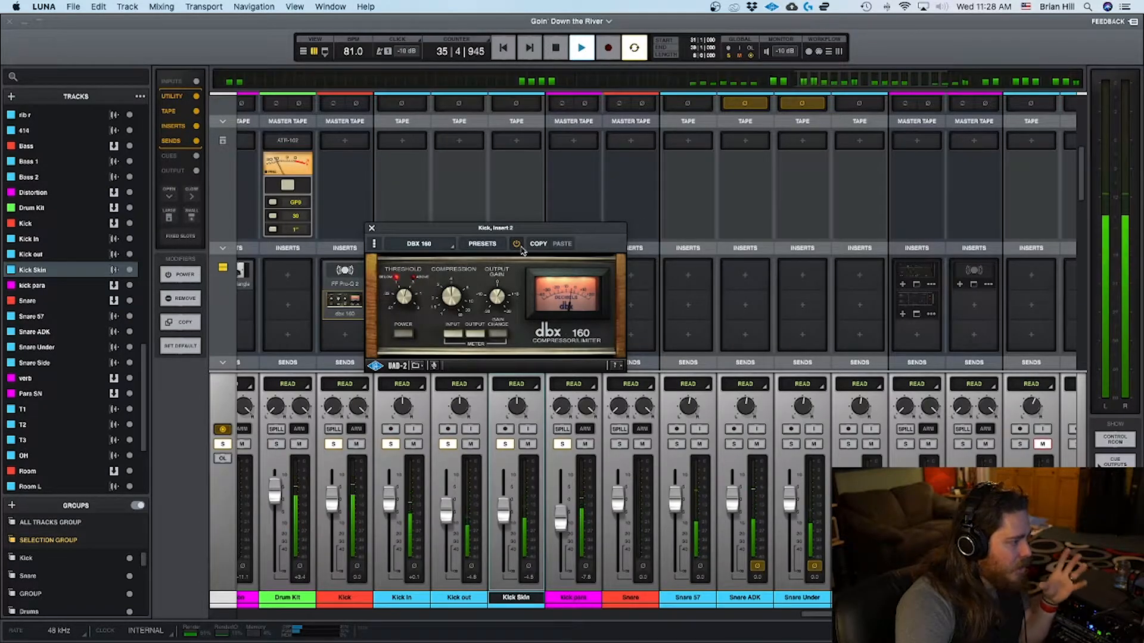
left_click(521, 248)
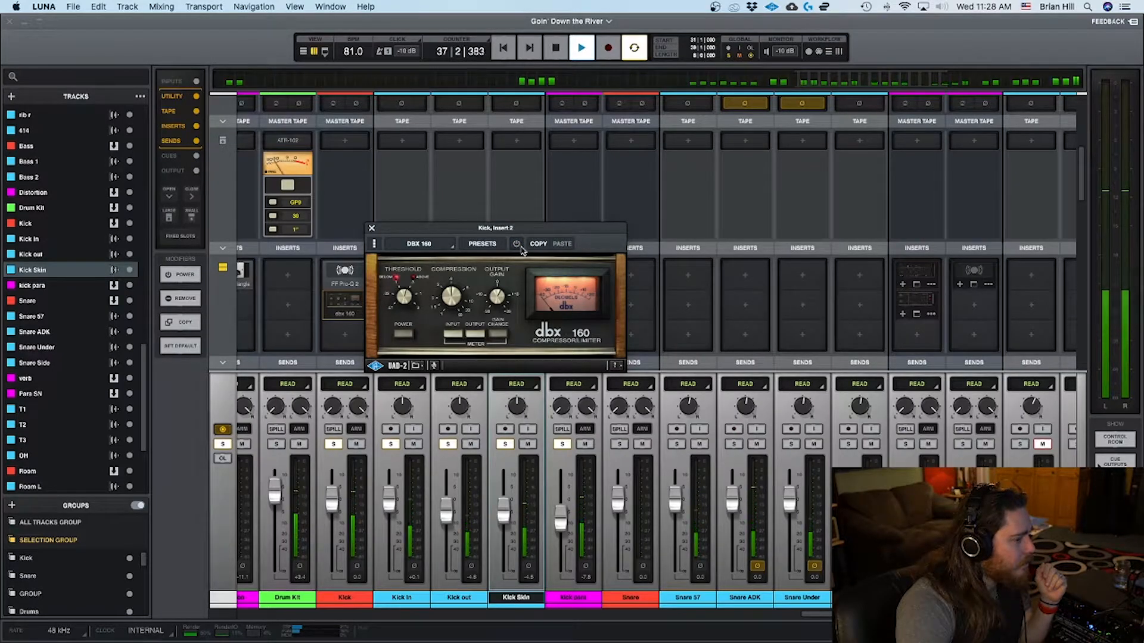
left_click(518, 246)
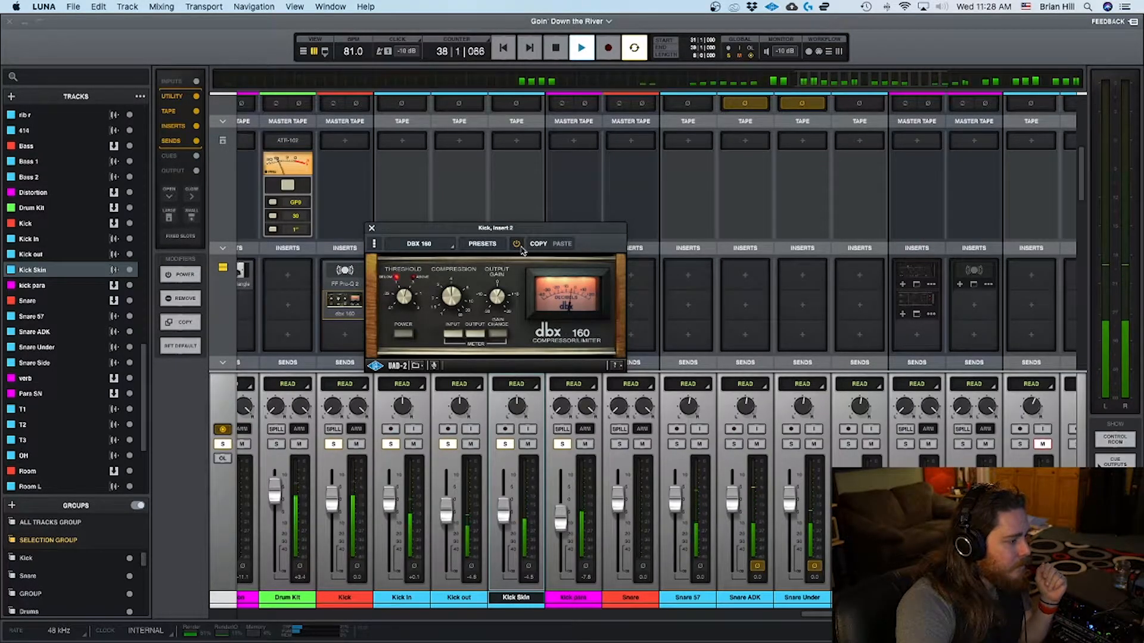
left_click_drag(515, 228, 639, 213)
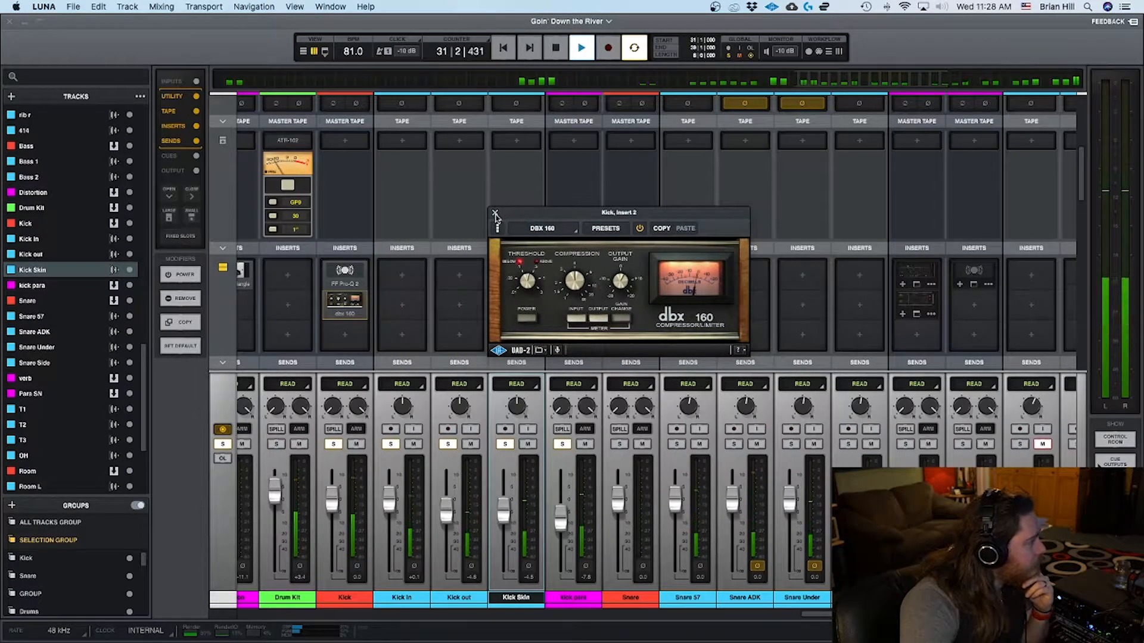
left_click(494, 213)
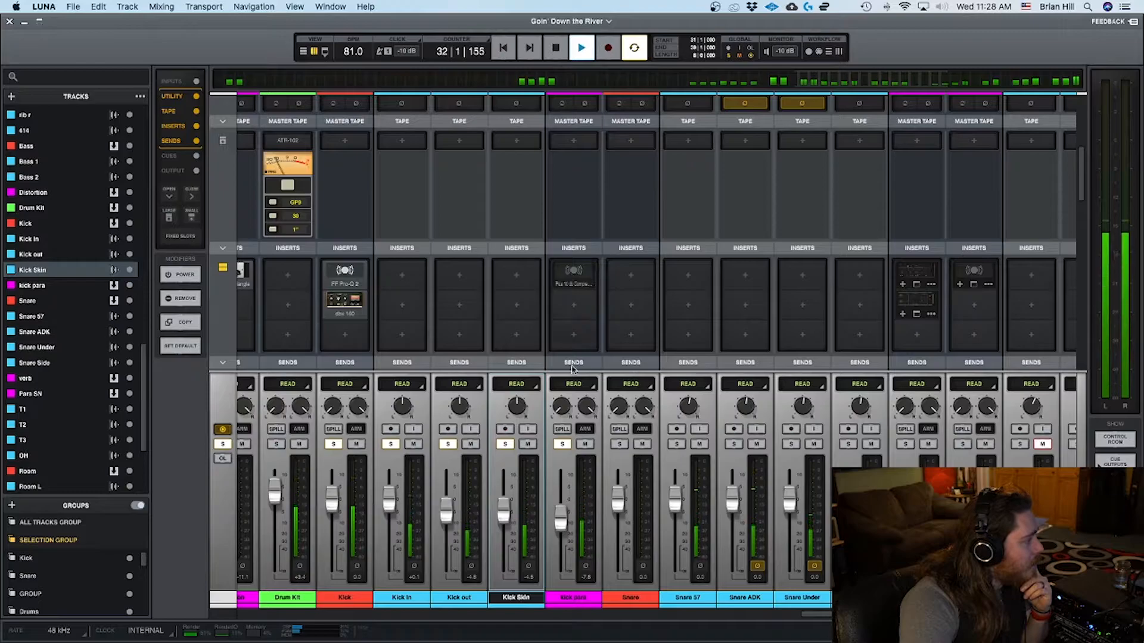
Switch on the kick para's Plus 10 dB Compressor and compare the kick with and without kick para soloed, leaving it soloed.
left_click(563, 445)
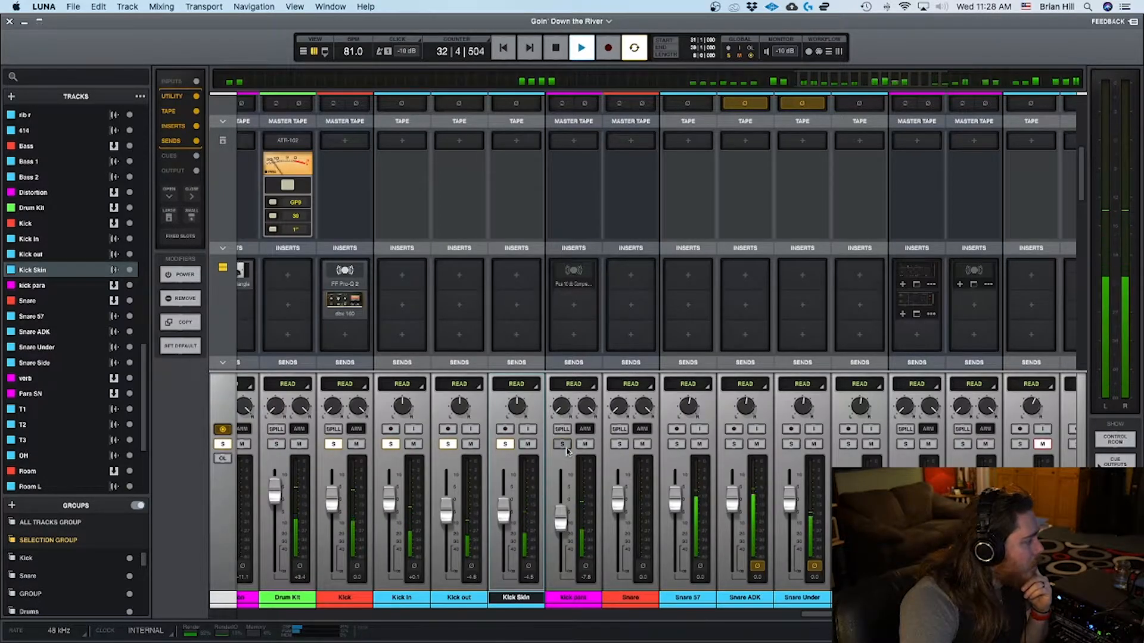
left_click(574, 271)
left_click_drag(652, 242, 725, 181)
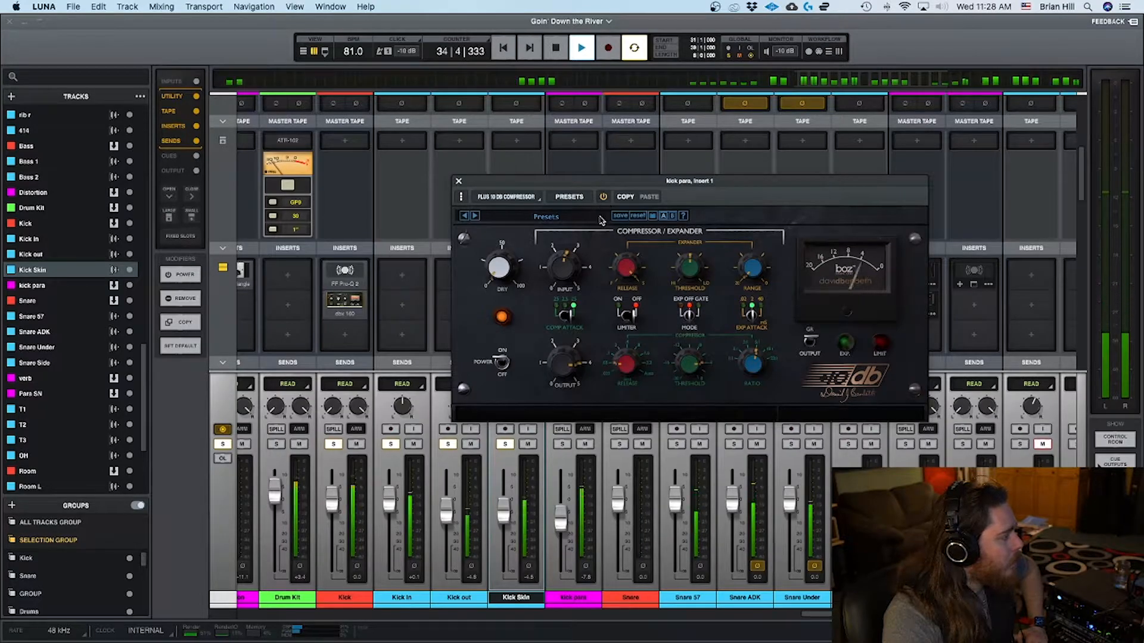
left_click(567, 447)
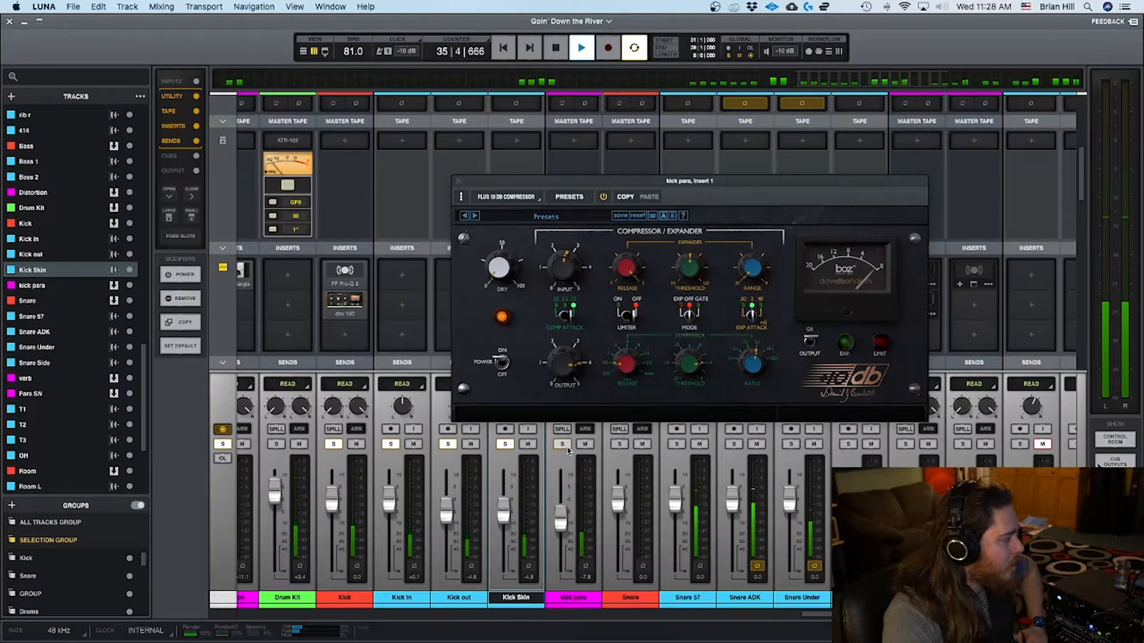
left_click(458, 181)
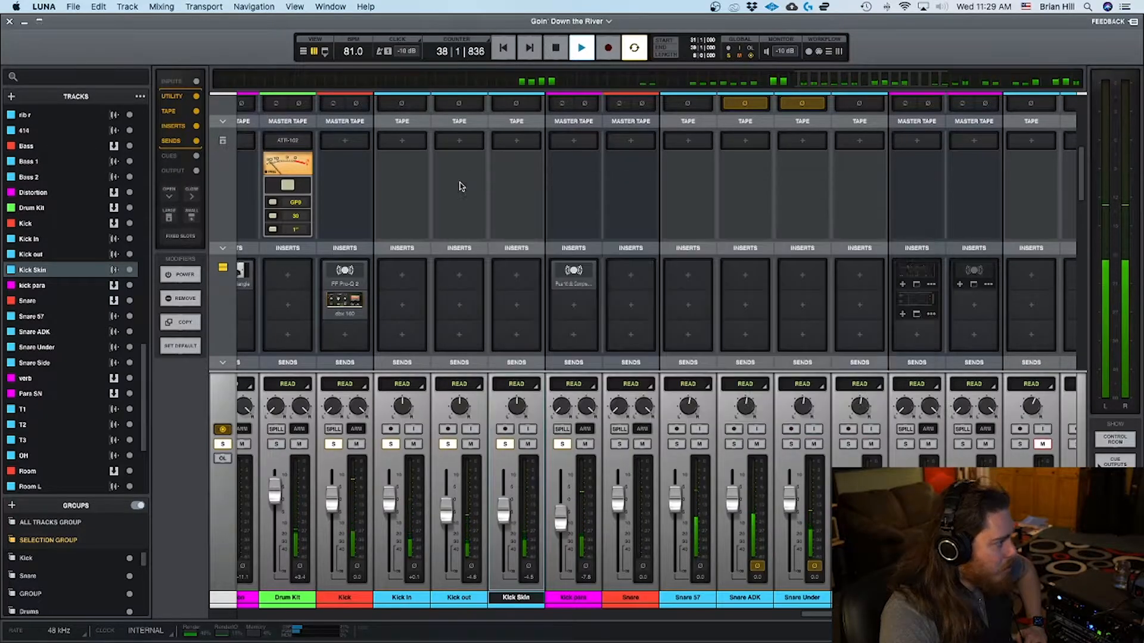
Set the kick para fader to -7.1 dB after trying +12 dB, and solo the Drum Kit bus to hear it in context.
left_click_drag(561, 523, 560, 475)
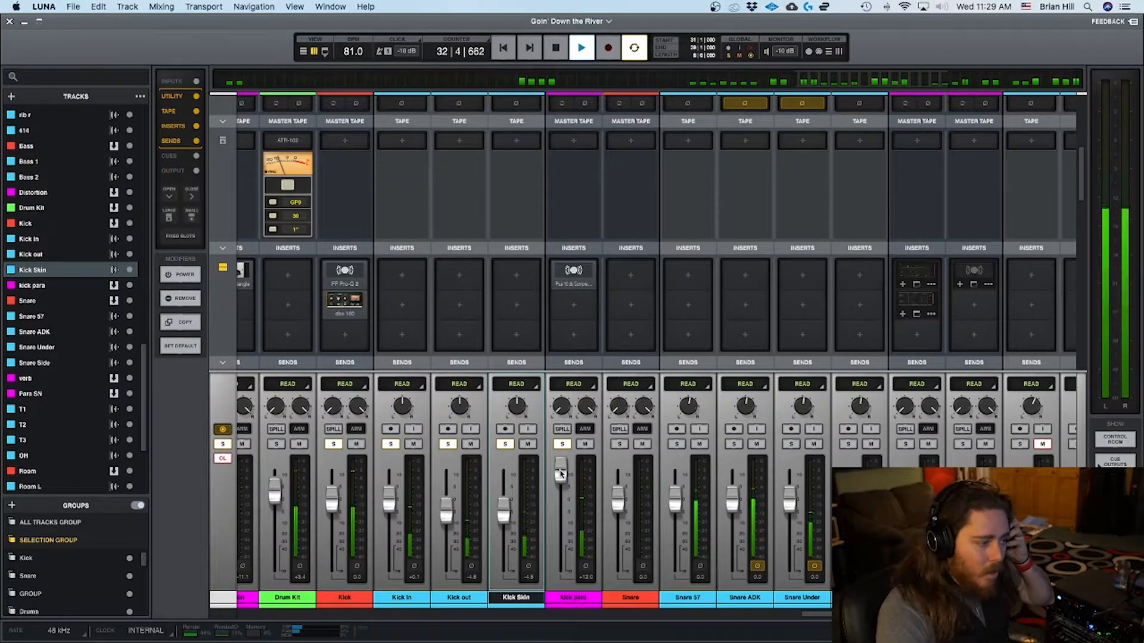
left_click_drag(561, 474, 562, 522)
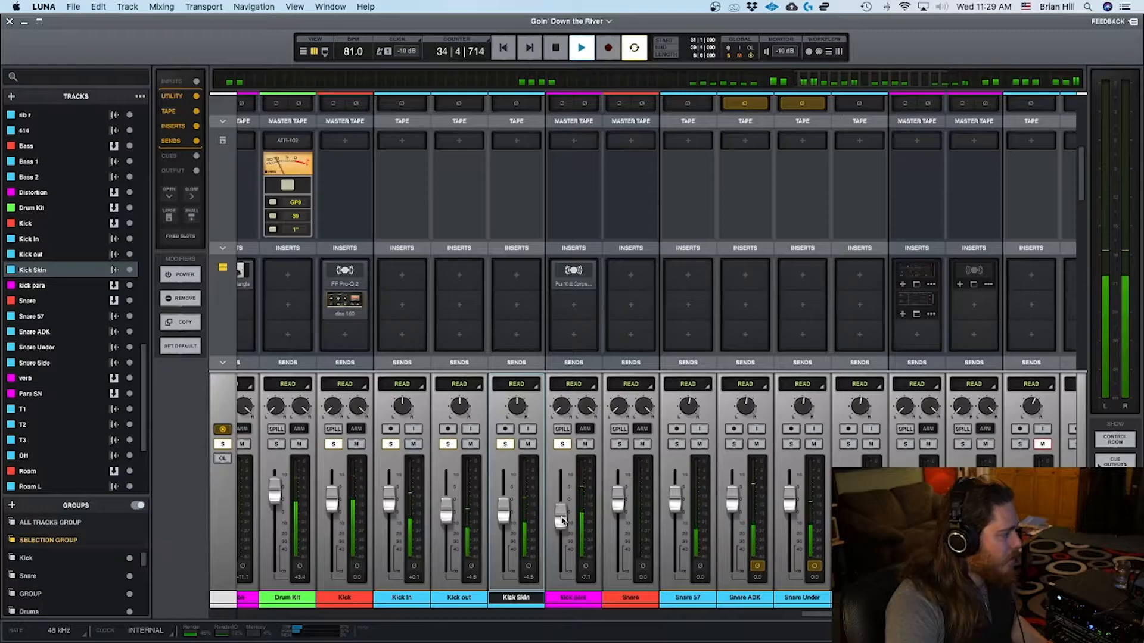
left_click(276, 445)
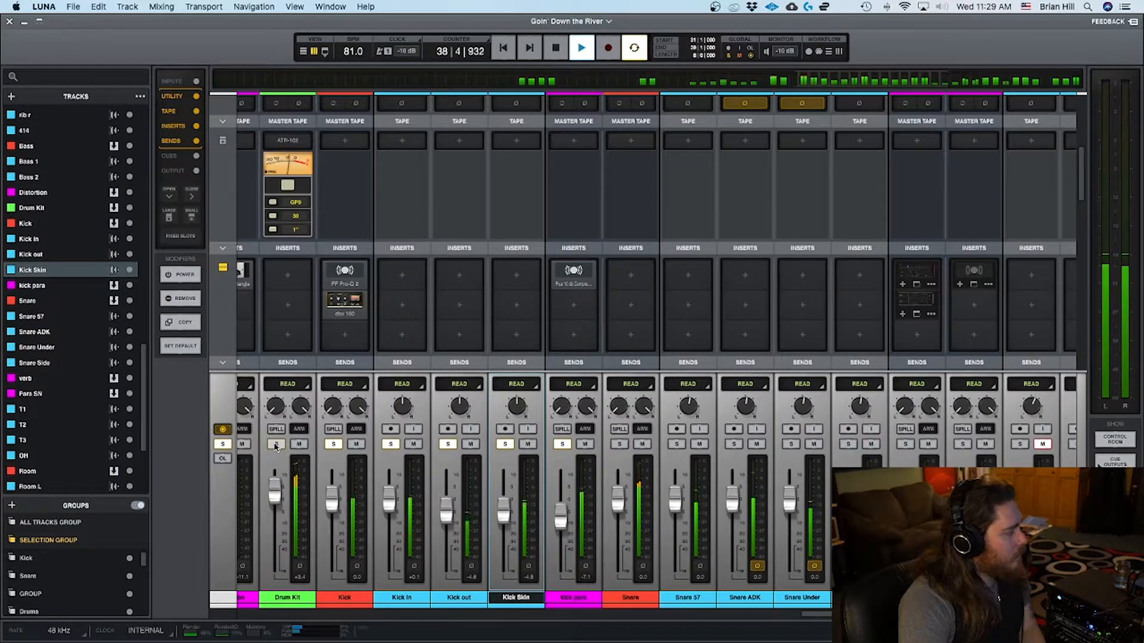
left_click(276, 445)
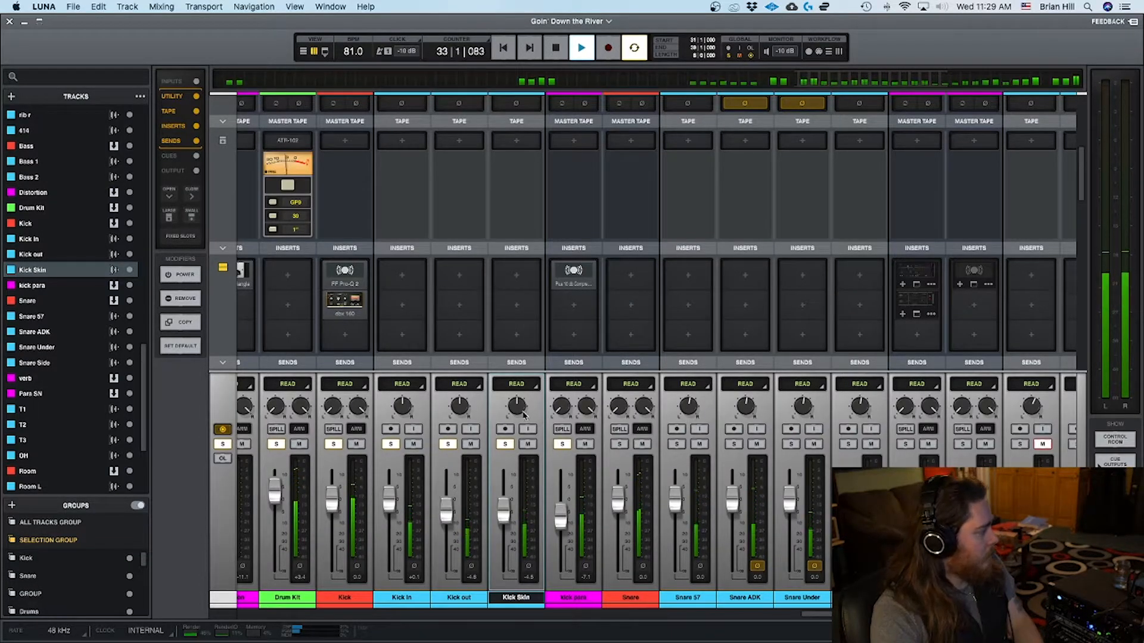
Bypass the Kick and kick para plug-ins, audition the kick with and without the Drum Kit solo, and re-enable them for comparison.
key("space")
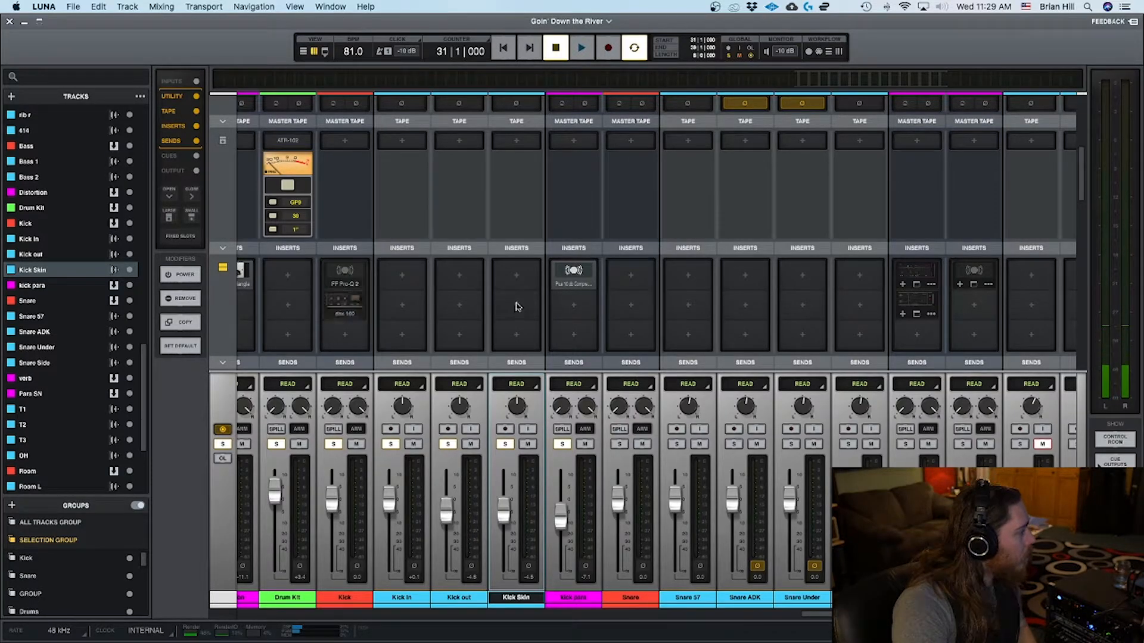
left_click(572, 273)
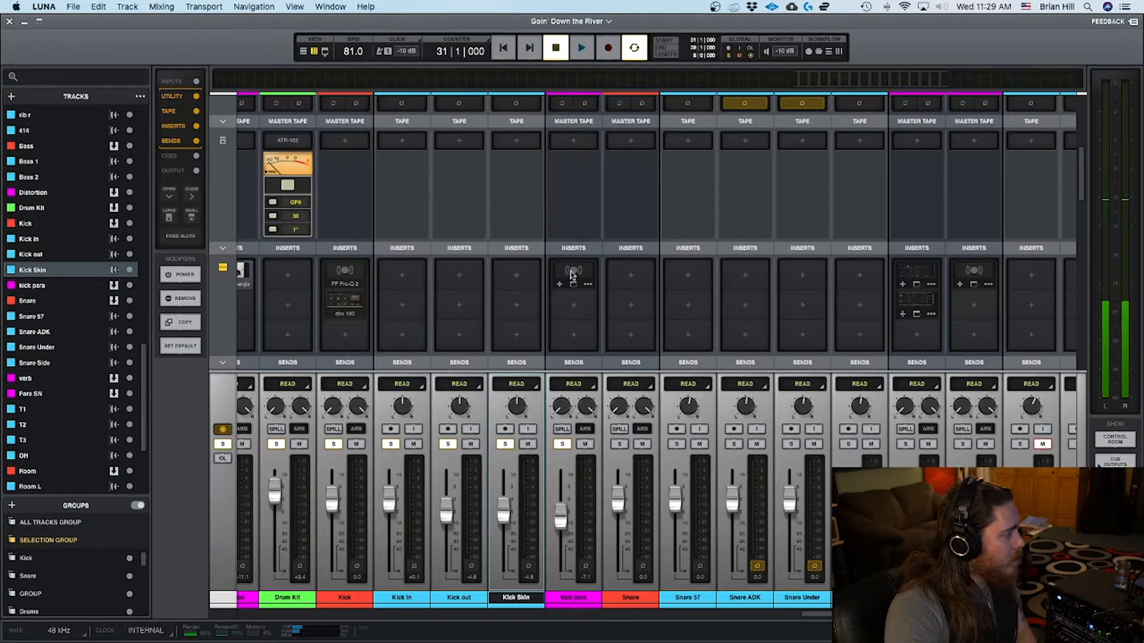
key("space")
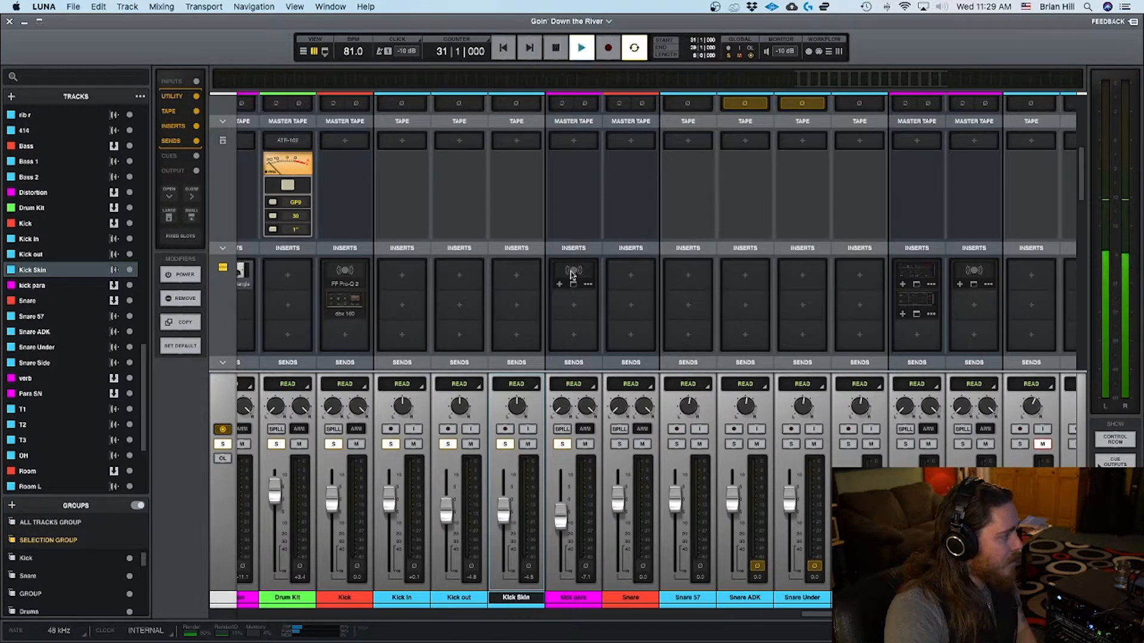
left_click(277, 444)
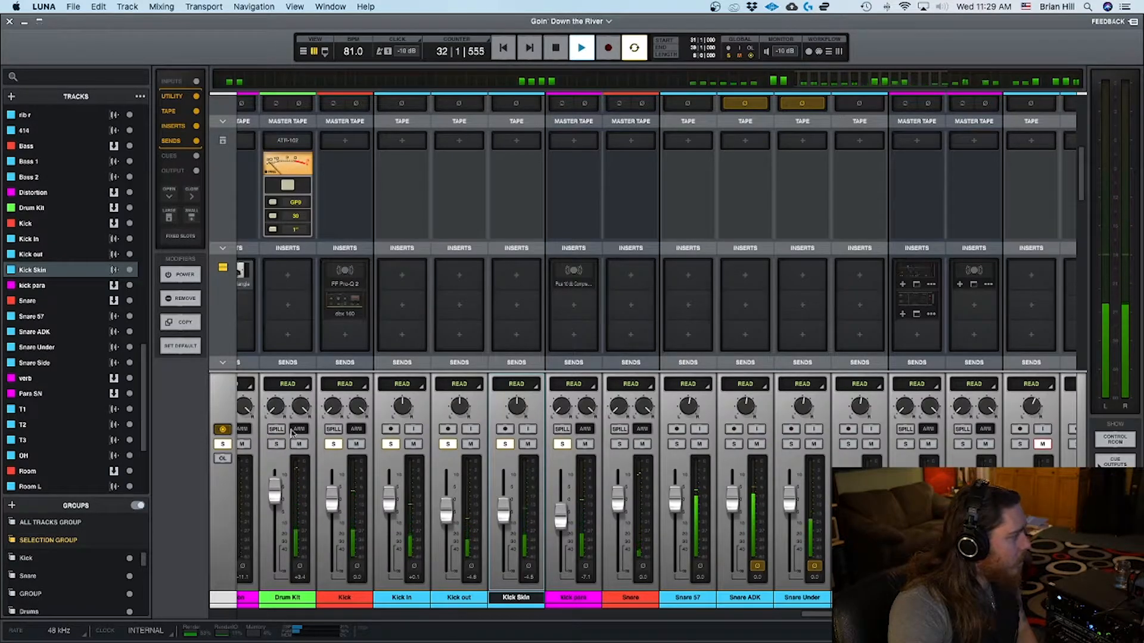
mouse_move(345, 279)
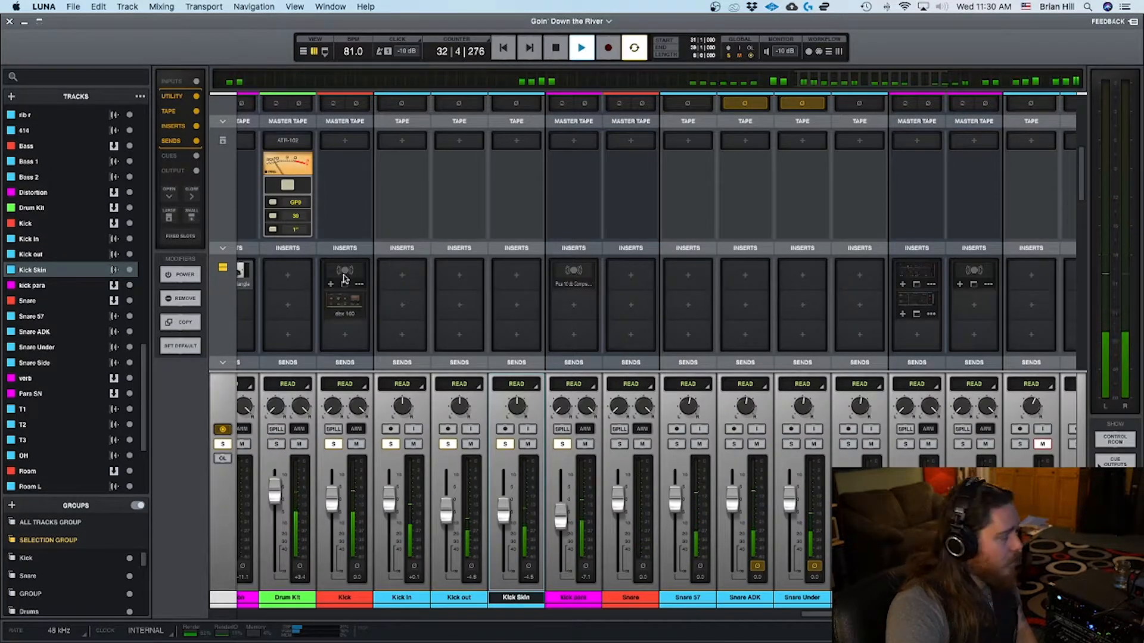
key("space")
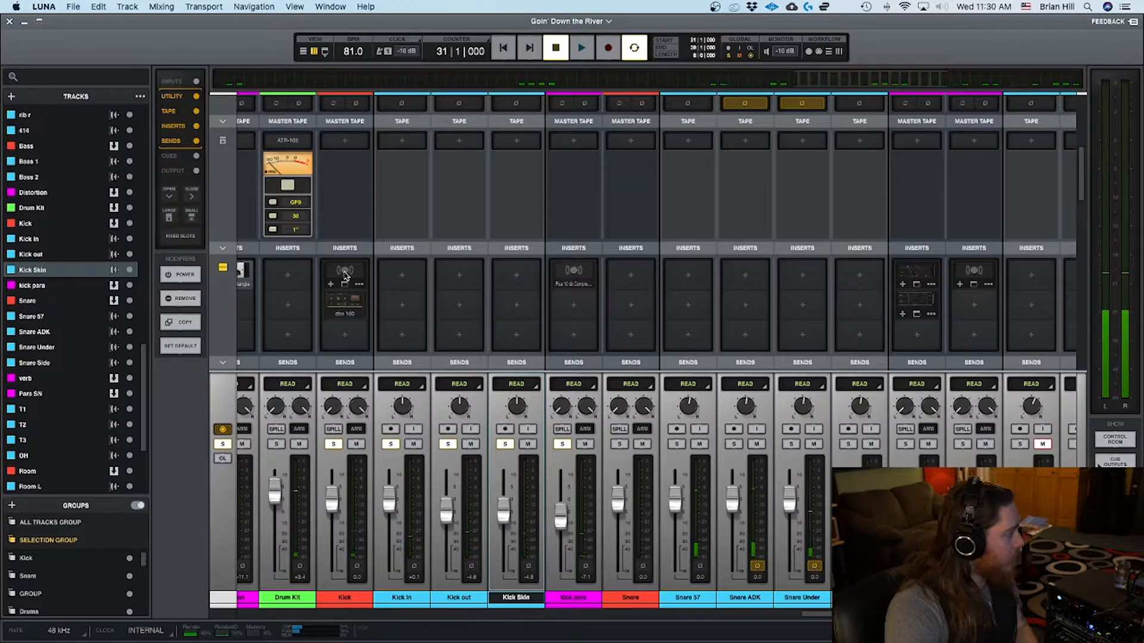
mouse_move(587, 272)
key("space")
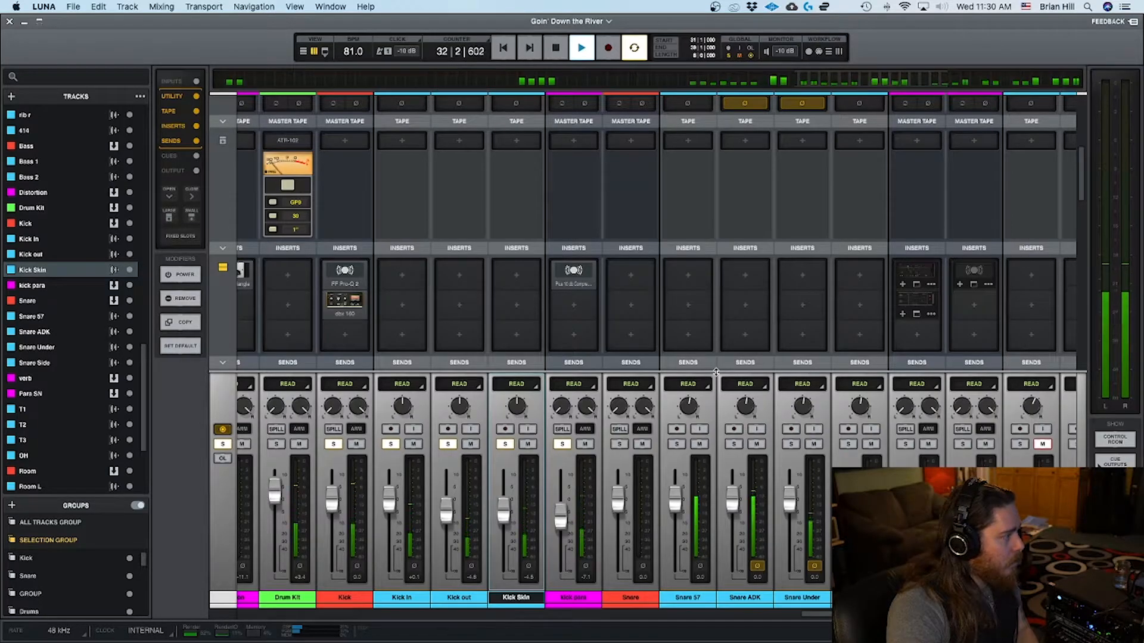
Play the full drum kit with the Kick and kick para plug-ins bypassed, and again with them enabled.
key("space")
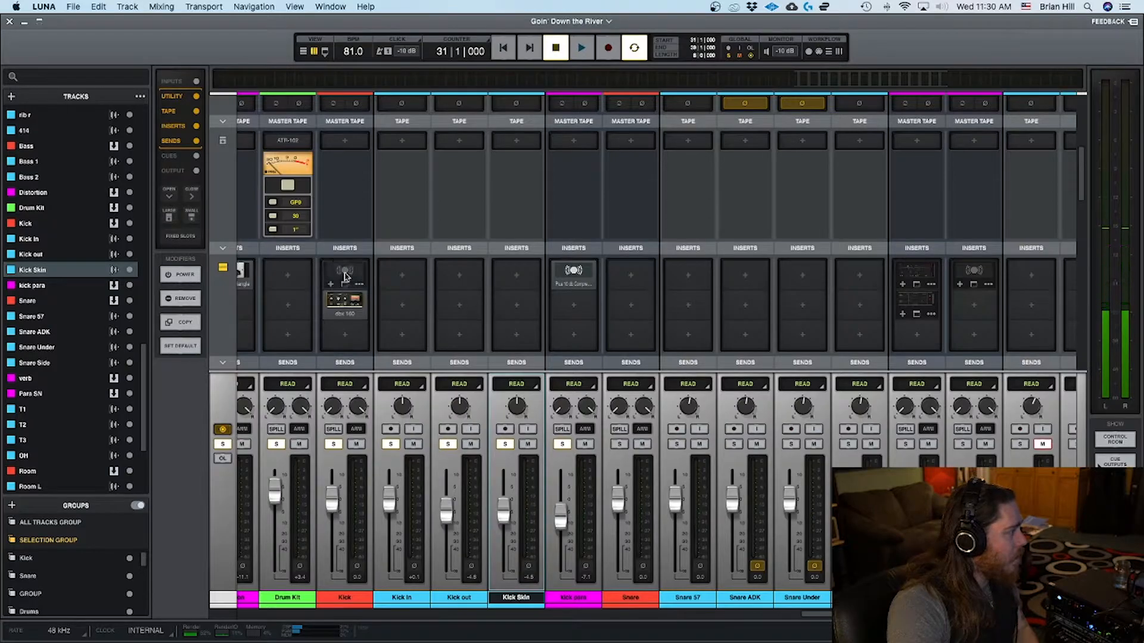
key("space")
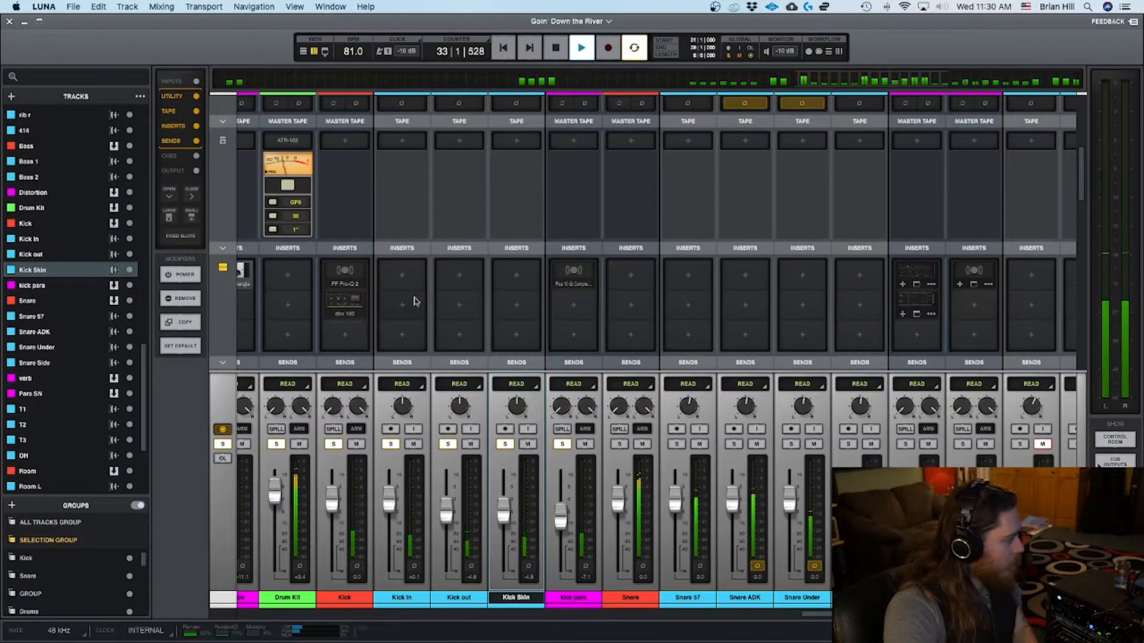
key("space")
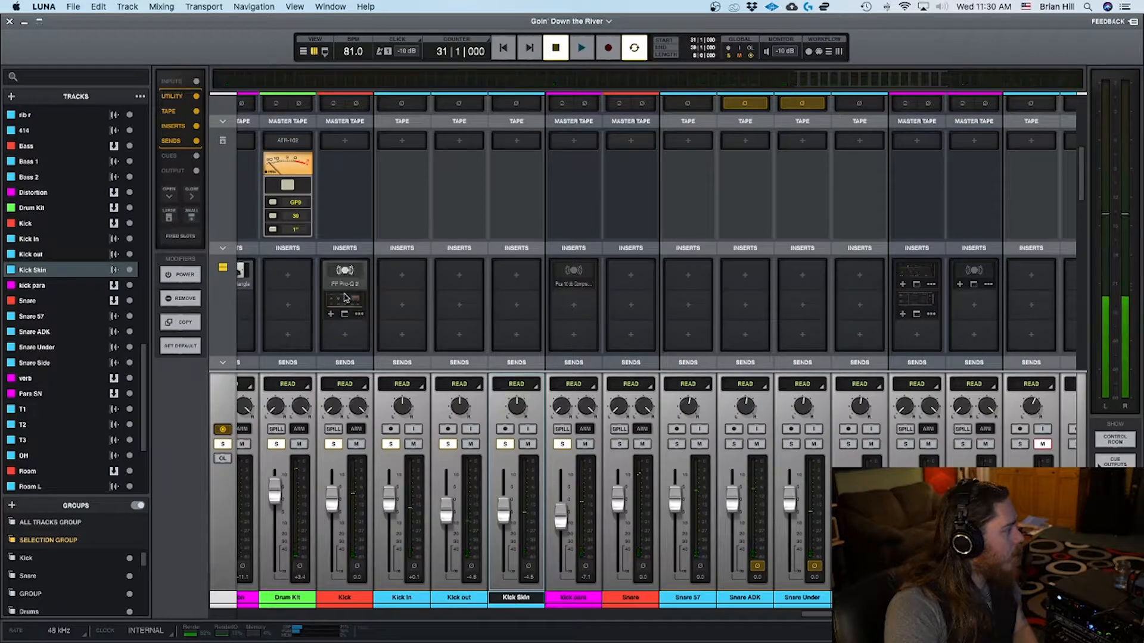
key("space")
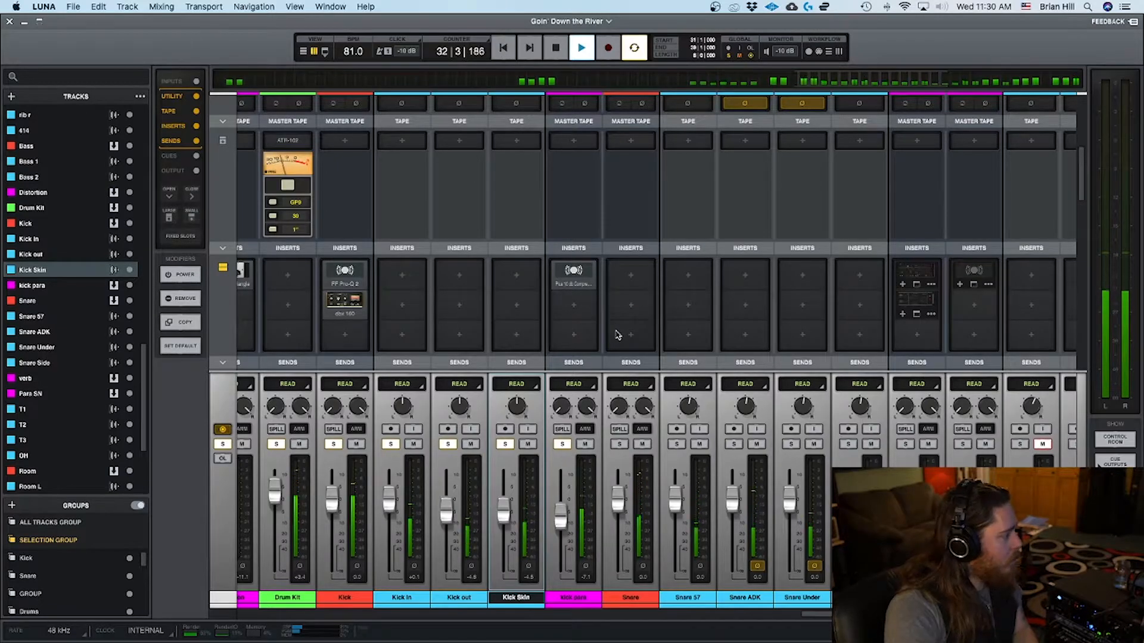
key("space")
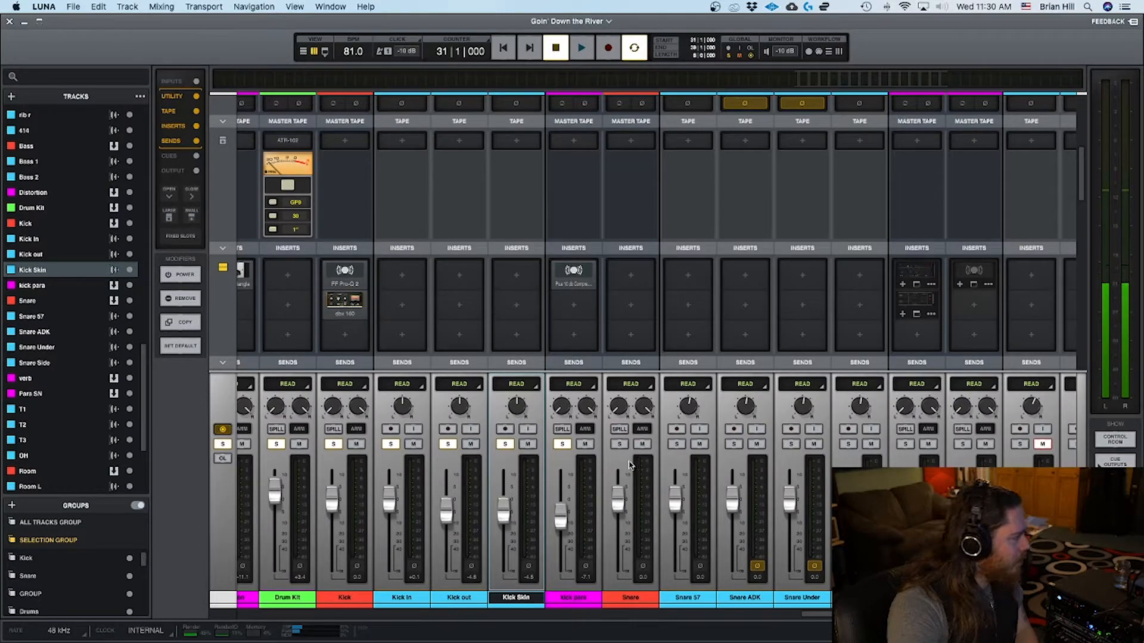
Solo the Snare bus and remove the solo from the Drum Kit bus and the Kick through kick para channels.
left_click(620, 445)
left_click(276, 444)
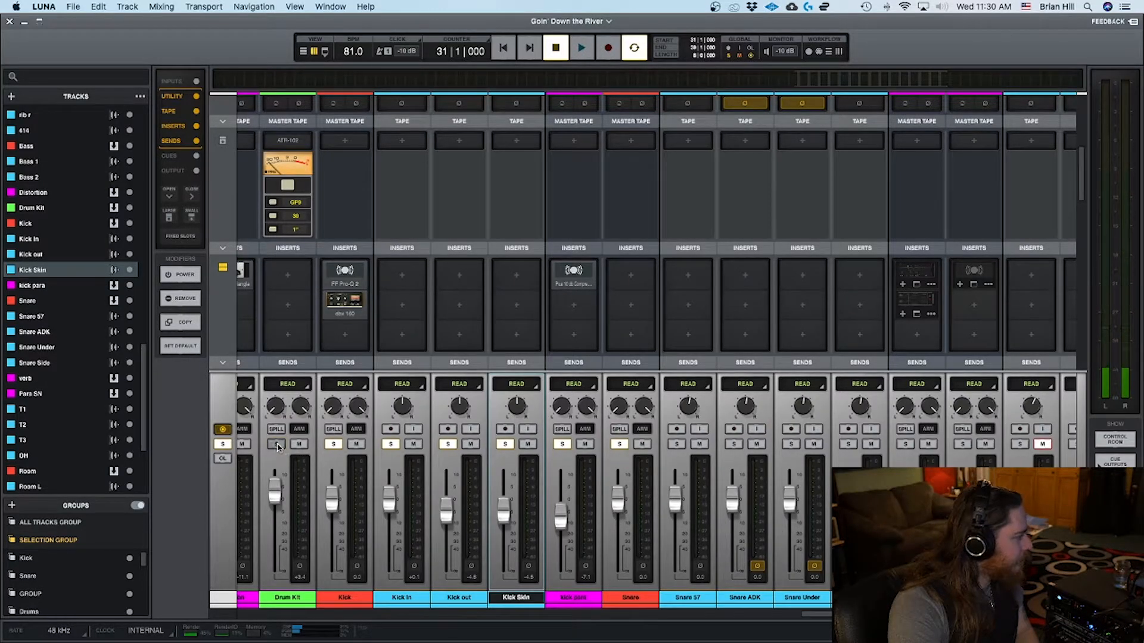
left_click(357, 593)
left_click(572, 597, "shift")
left_click(333, 445)
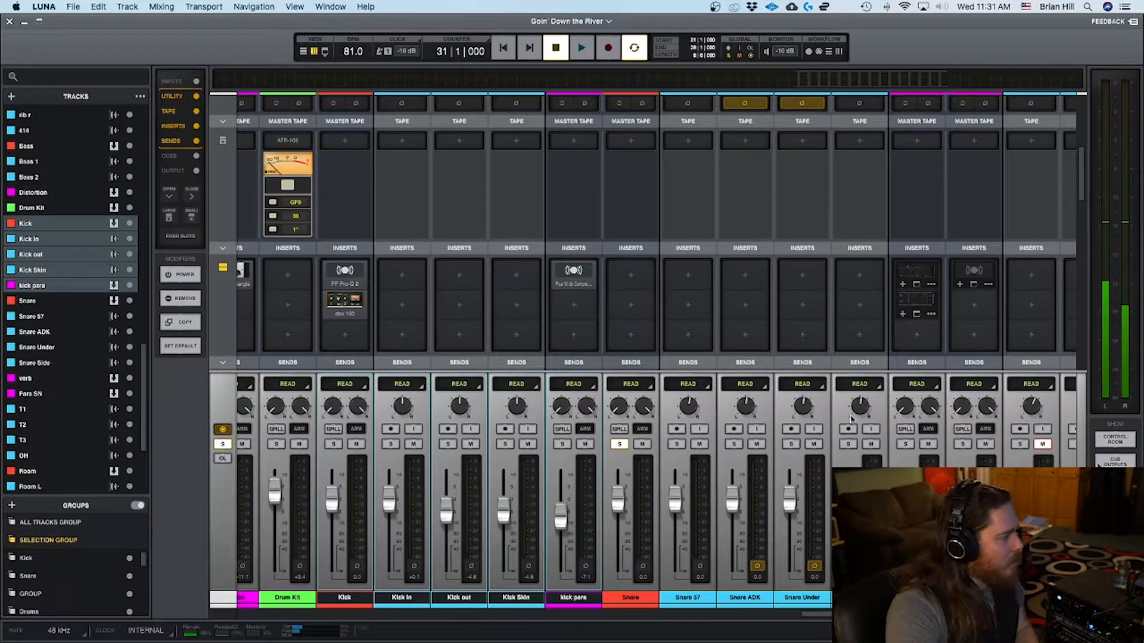
Audition the soloed Snare bus with the snare channels in view.
scroll(845, 310, "right", 1)
scroll(844, 311, "right", 3)
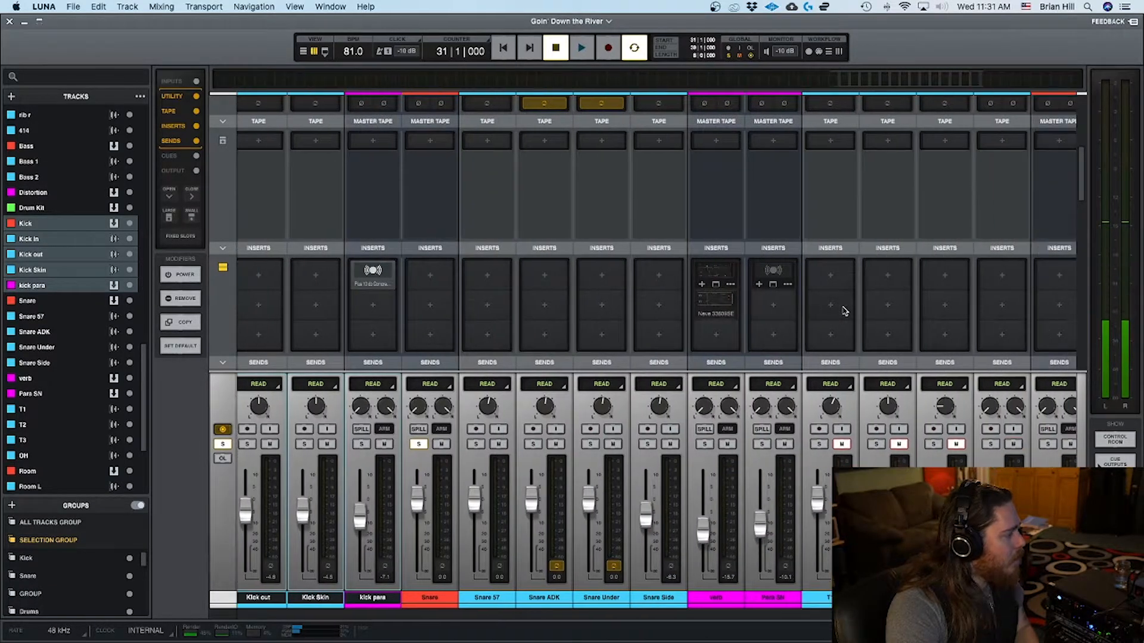
key("space")
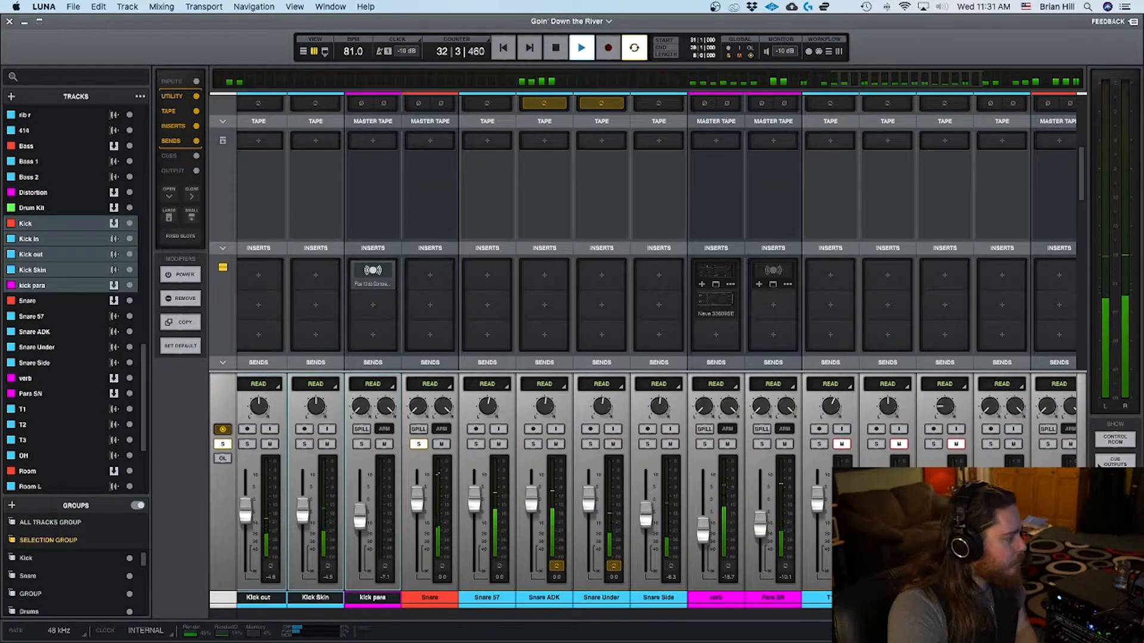
key("space")
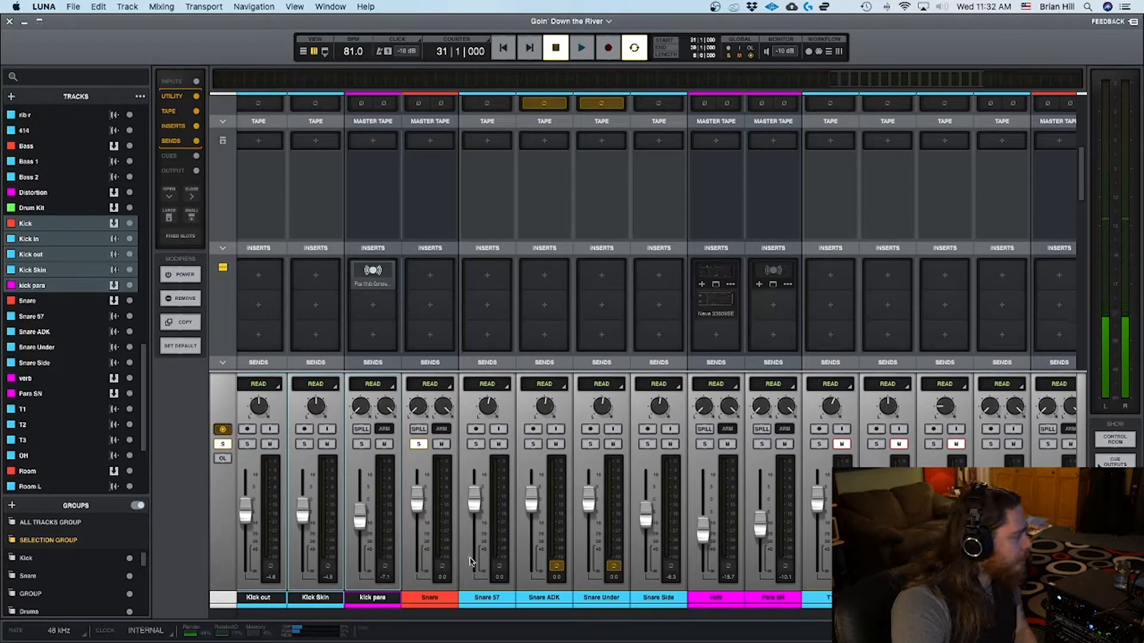
Solo the Snare 57 channel in place of the Snare bus and audition it on its own.
left_click(500, 599)
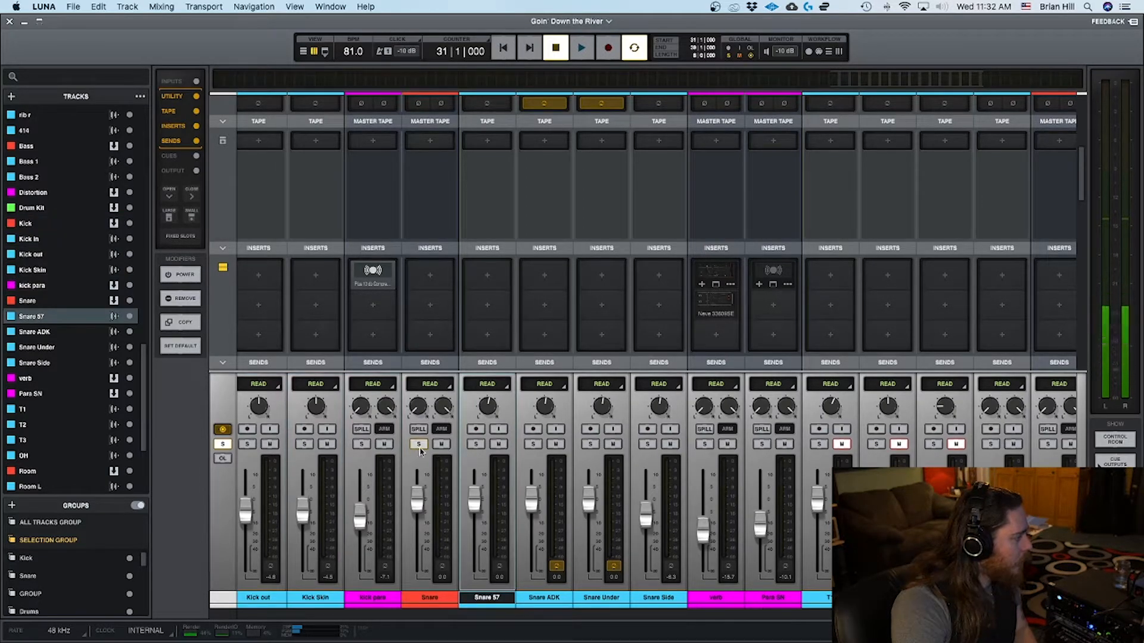
left_click(476, 444)
key("space")
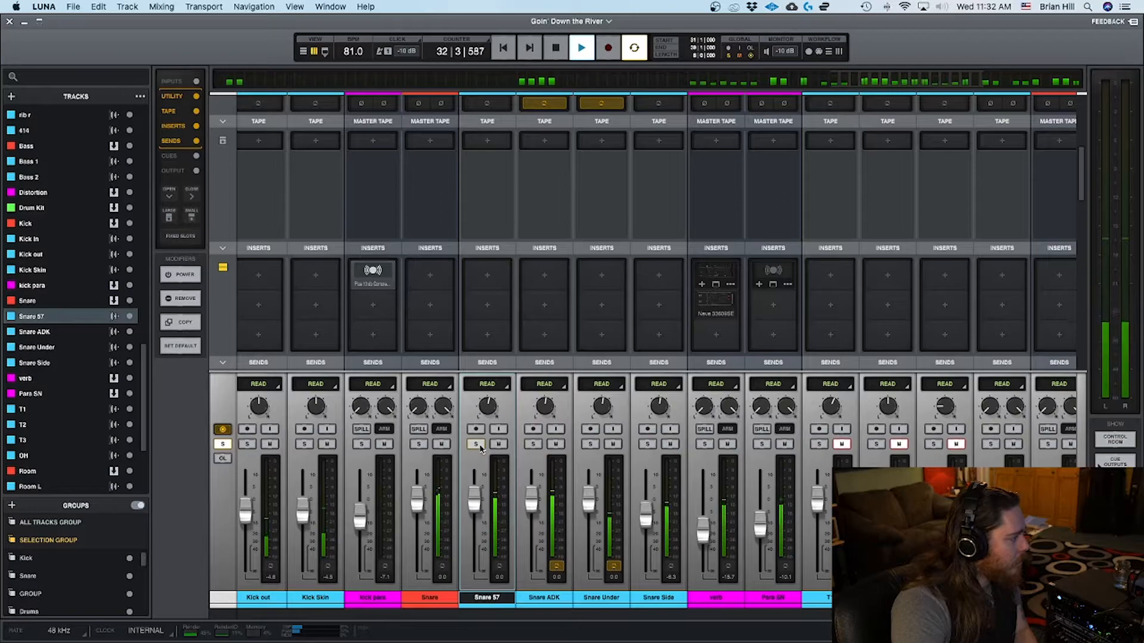
key("space")
left_click(476, 444)
Solo the Snare ADK channel and audition it on its own.
left_click(532, 445)
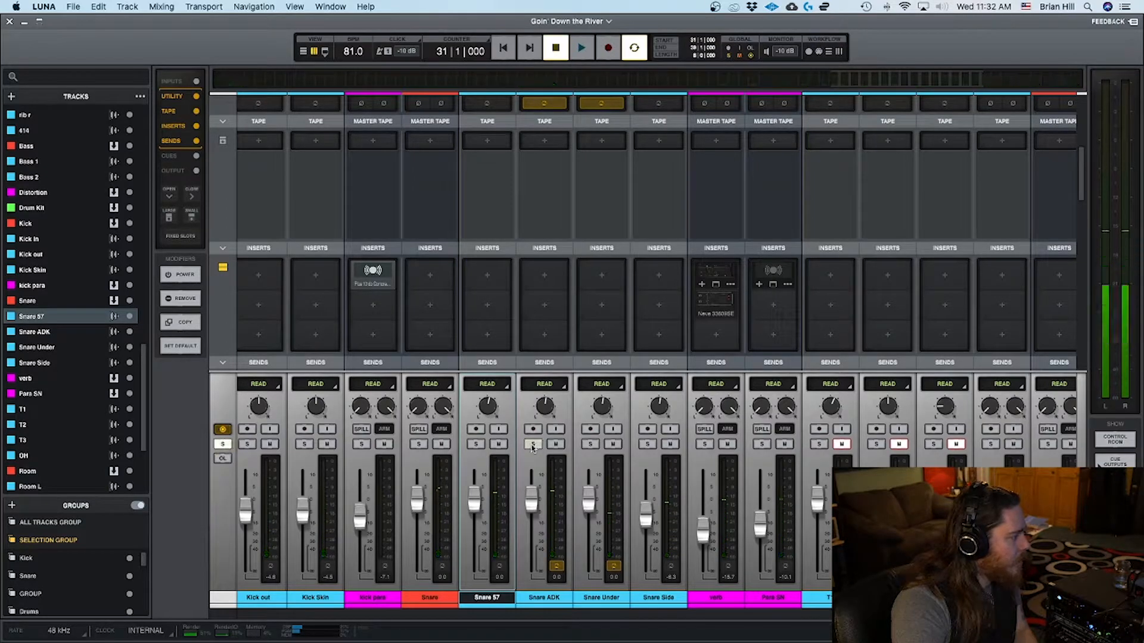
key("space")
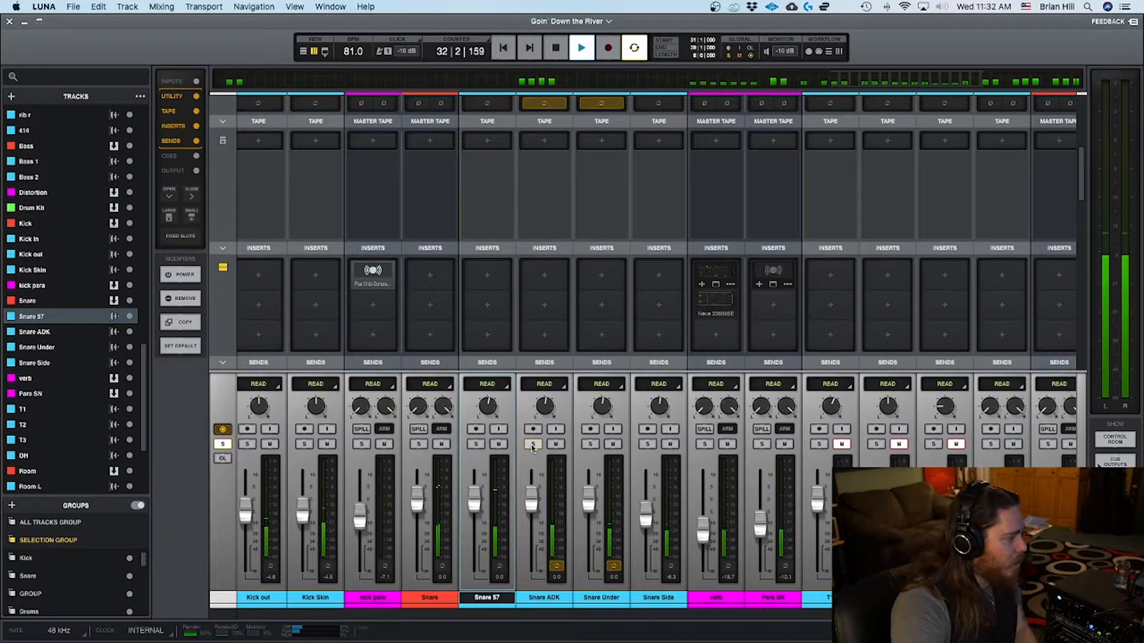
left_click(533, 445)
Move the solo to the Snare Under channel and audition it alone.
left_click(589, 444)
key("space")
left_click(533, 444)
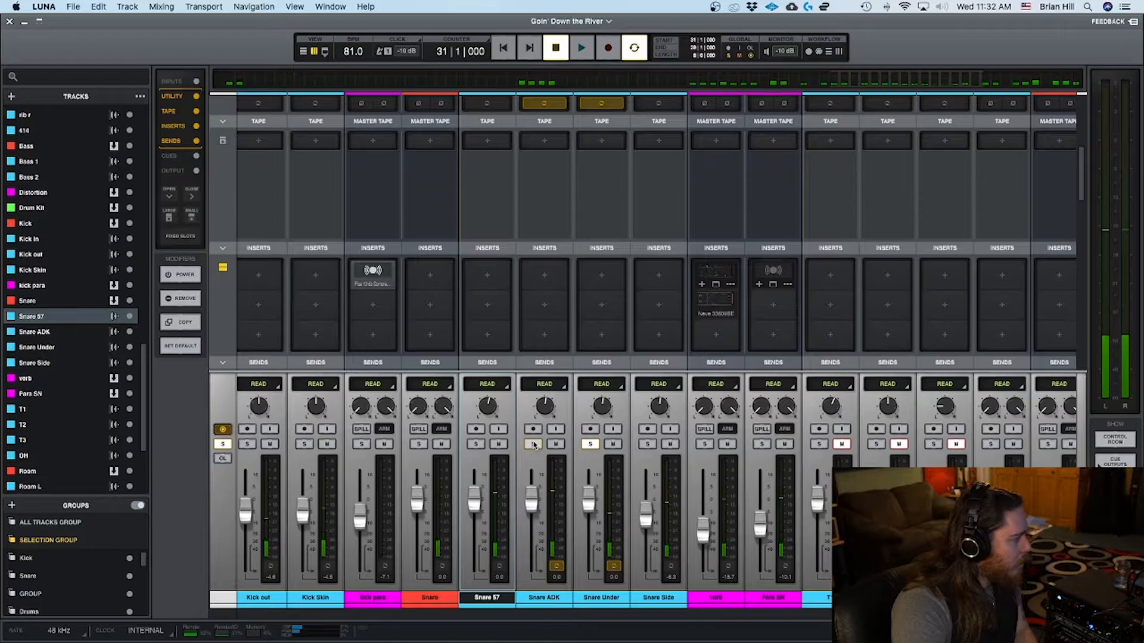
key("space")
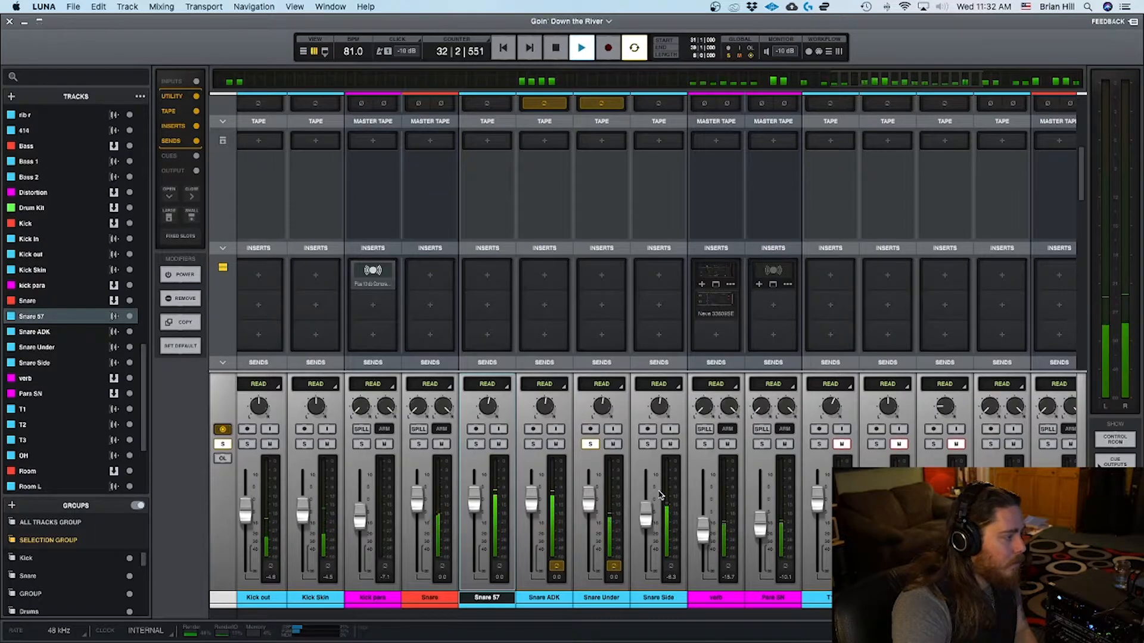
key("space")
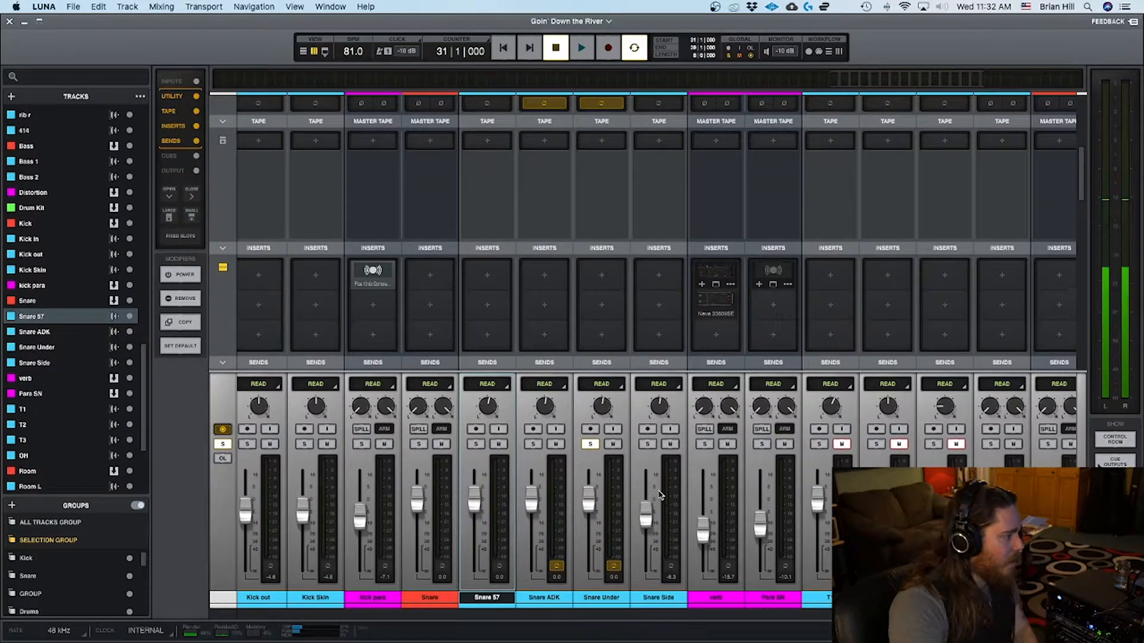
Audition the Snare Side channel alone in place of Snare Under, and return the solo to the Snare bus.
left_click(648, 444)
left_click(591, 444)
key("space")
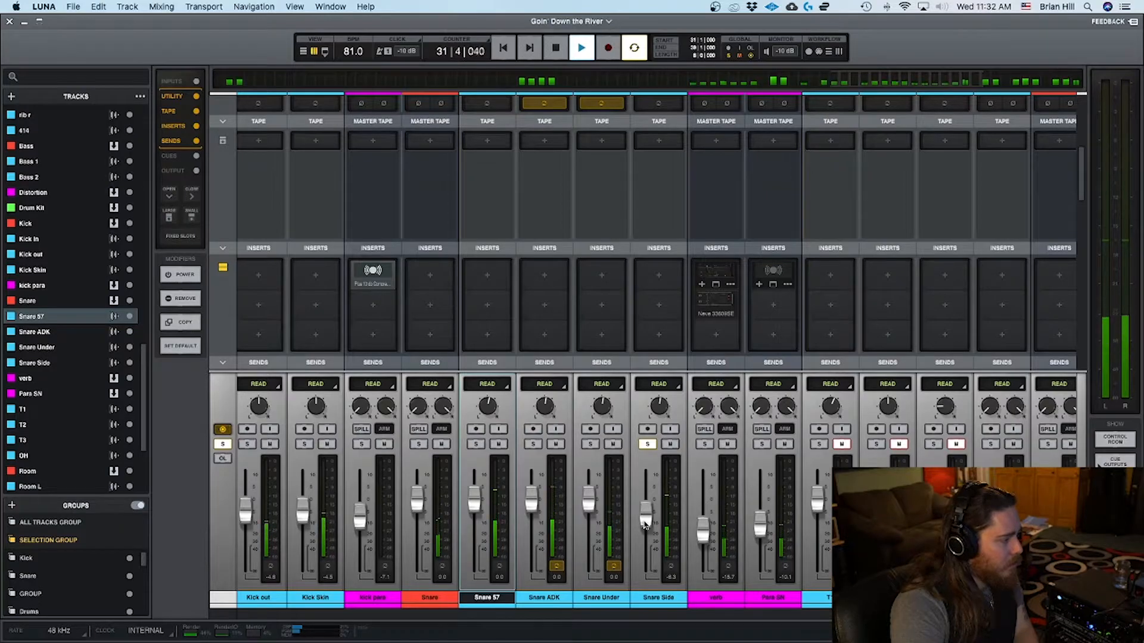
key("space")
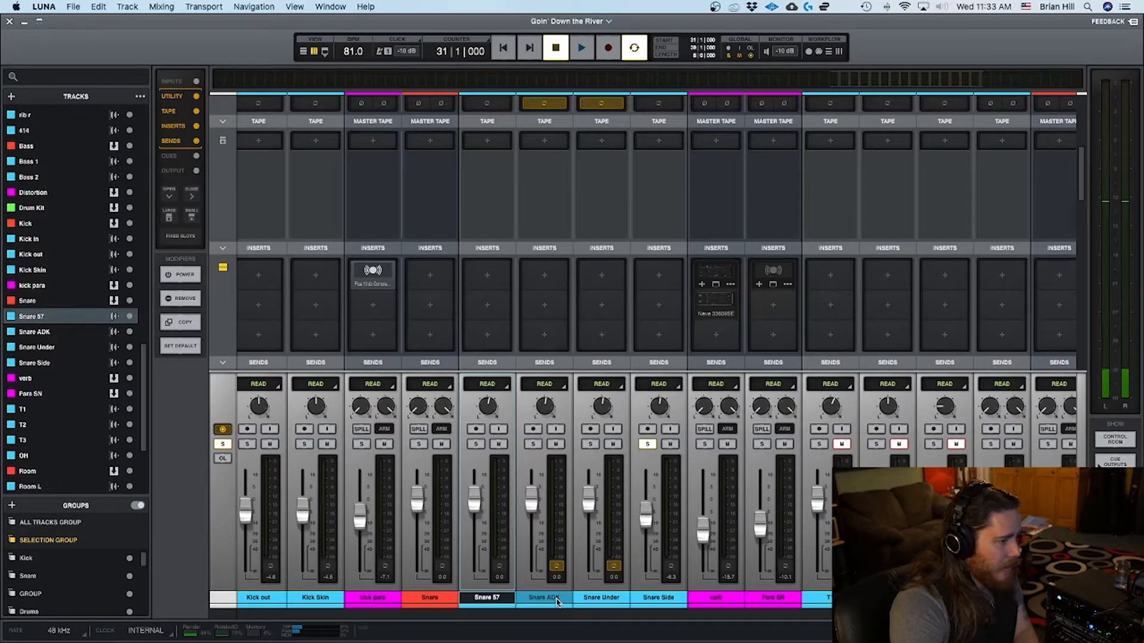
left_click(419, 445)
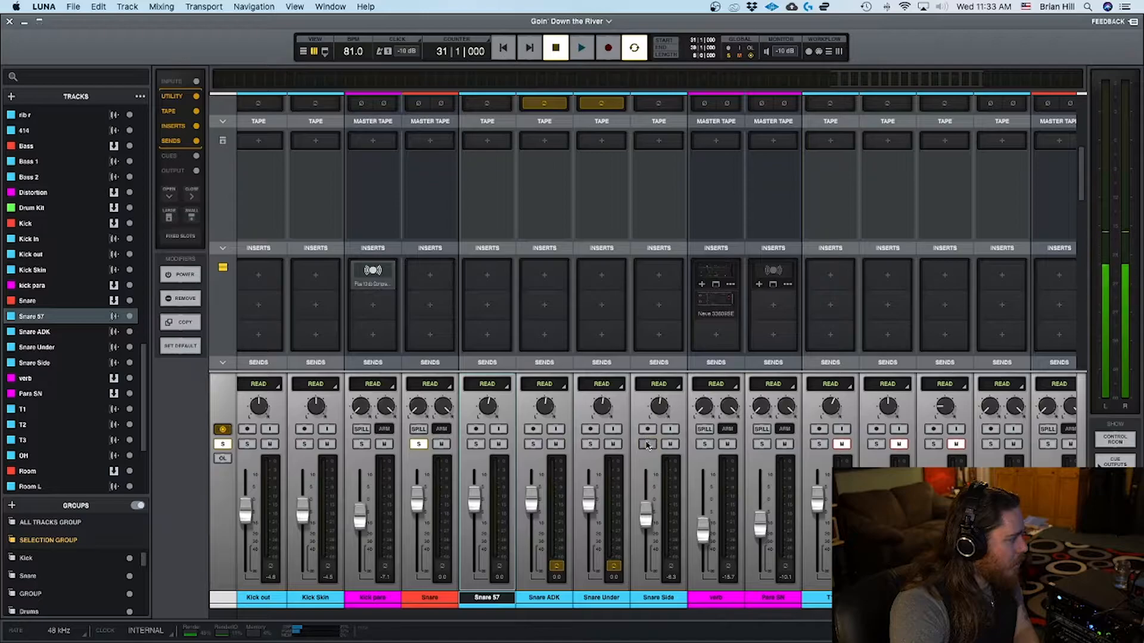
Compare the soloed snare during playback with polarity inversion switched off, on and off again on Snare ADK and Snare Under.
left_click(557, 567)
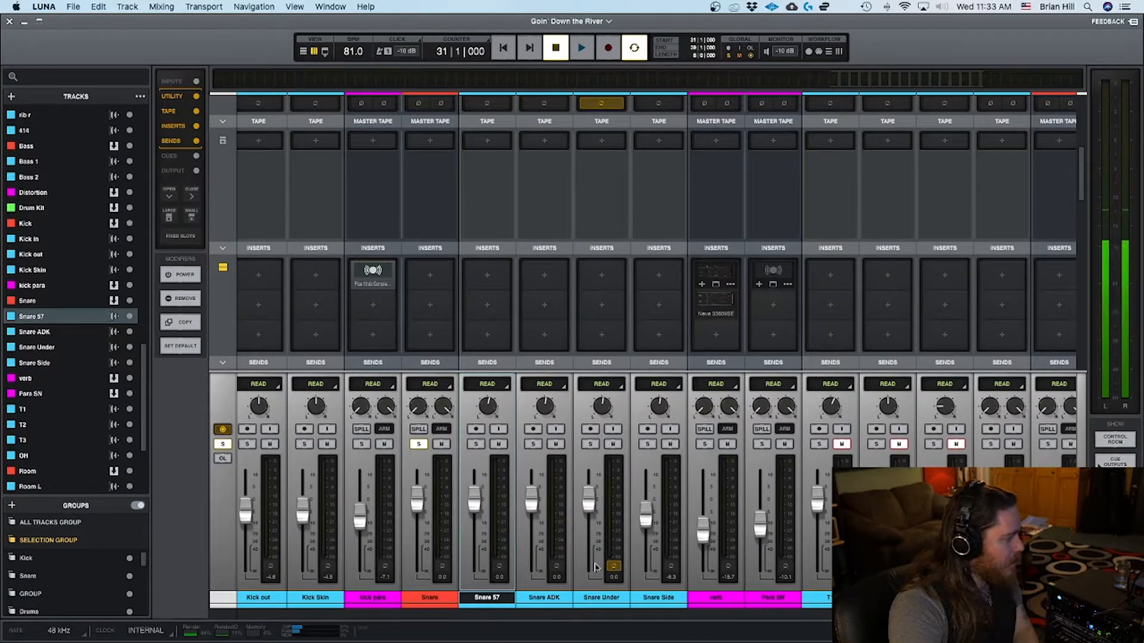
left_click(614, 568)
key("space")
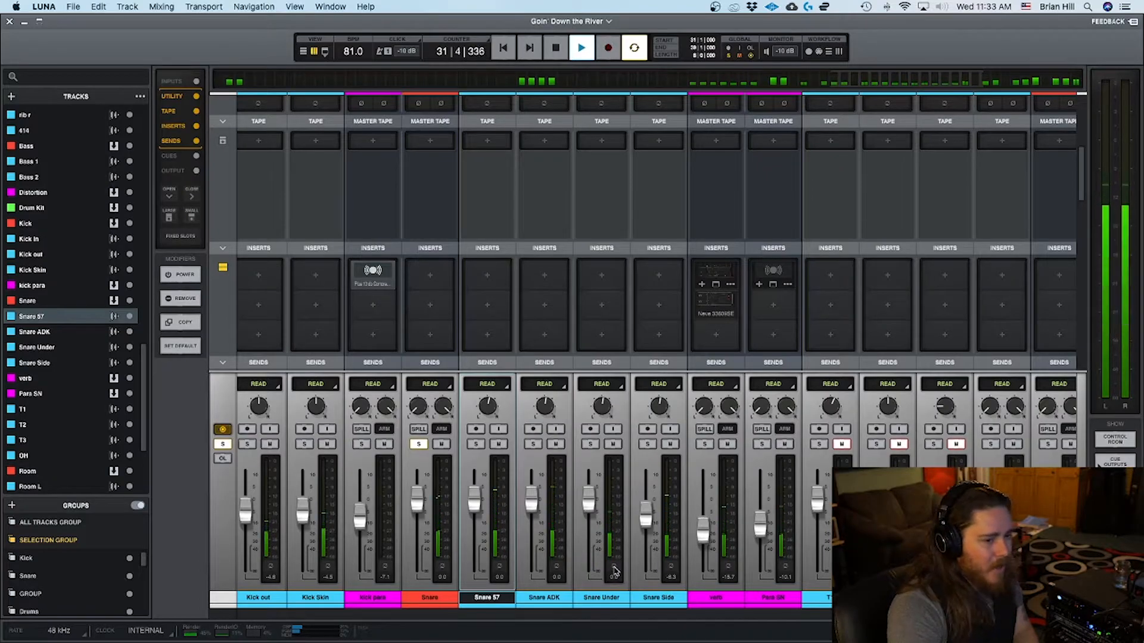
left_click(558, 567)
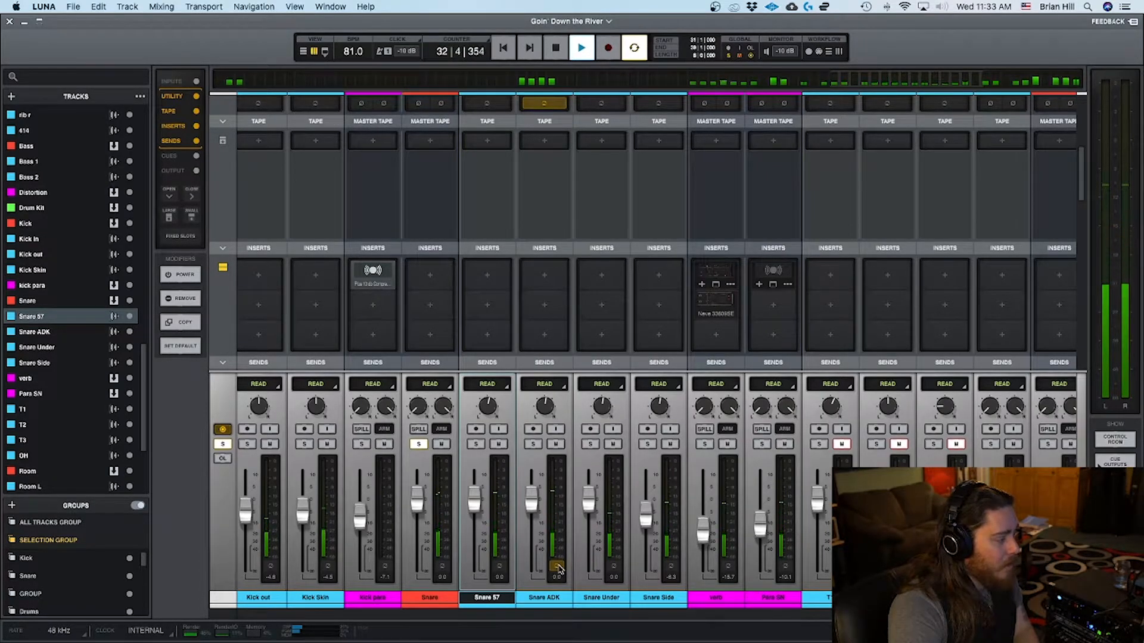
left_click(614, 567)
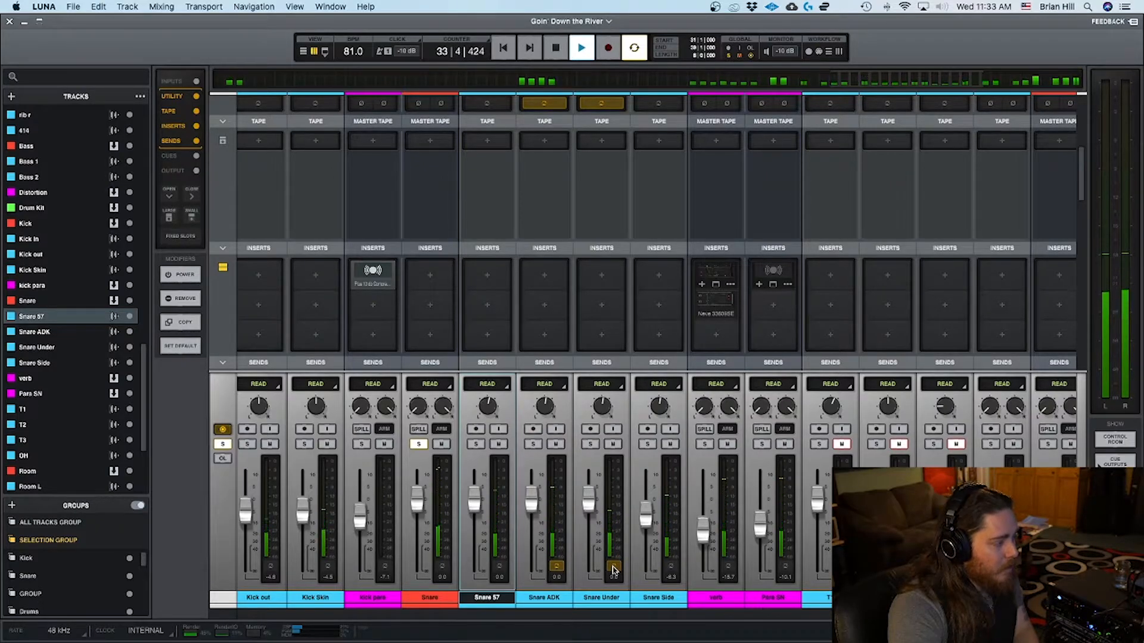
left_click(614, 567)
left_click(558, 567)
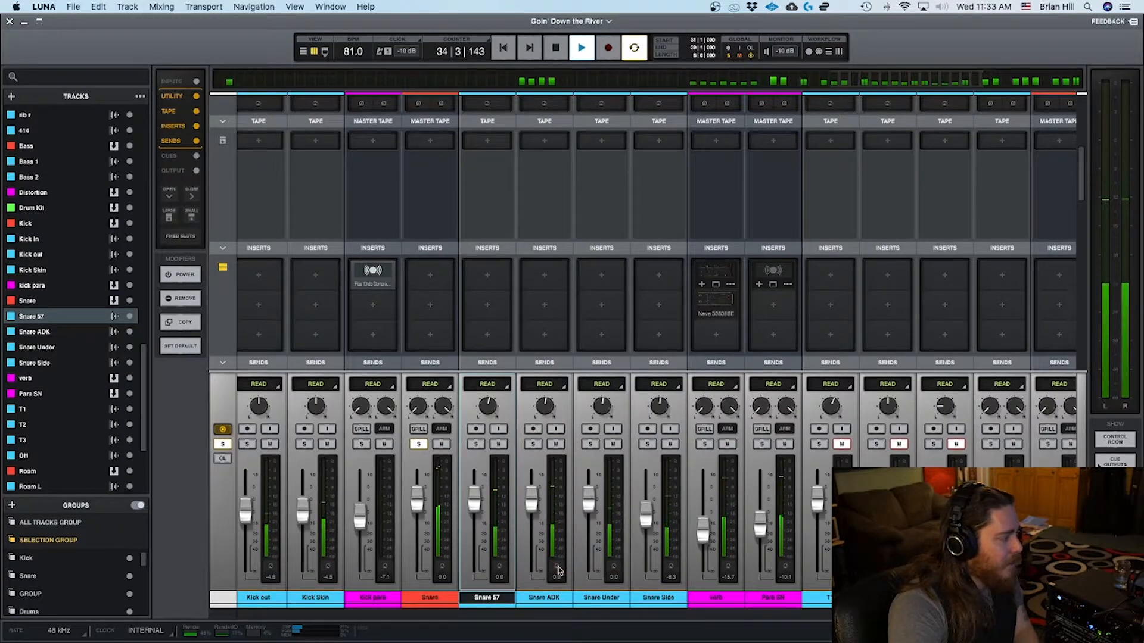
key("space")
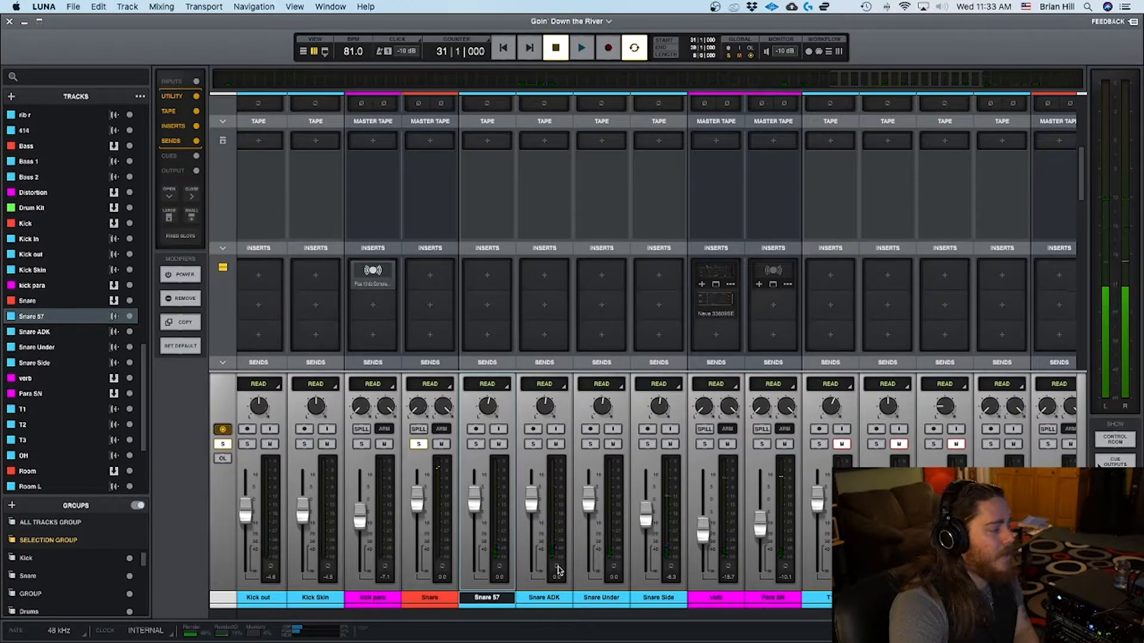
Toggle the Snare ADK polarity inversion on and off, and replay the snare with both inversions off.
left_click(557, 567)
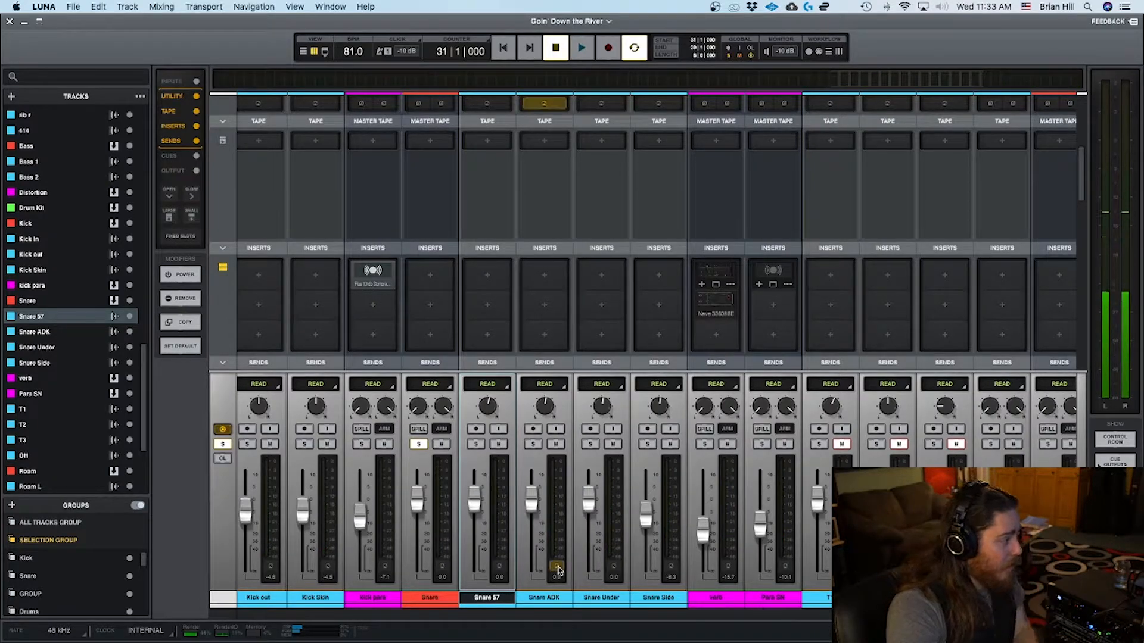
left_click(557, 567)
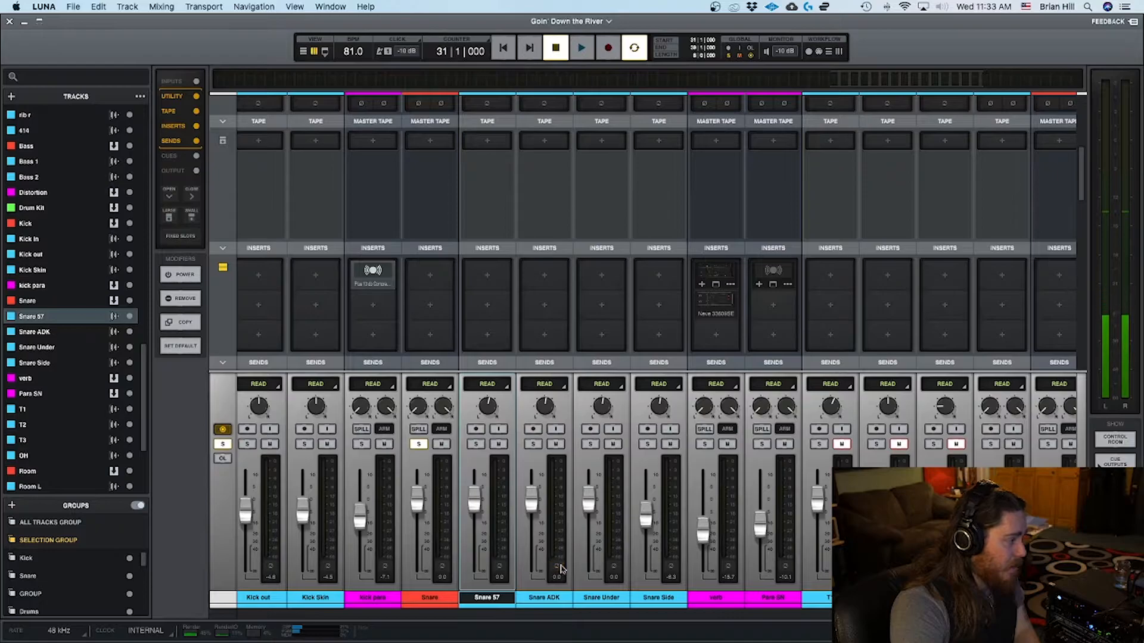
key("space")
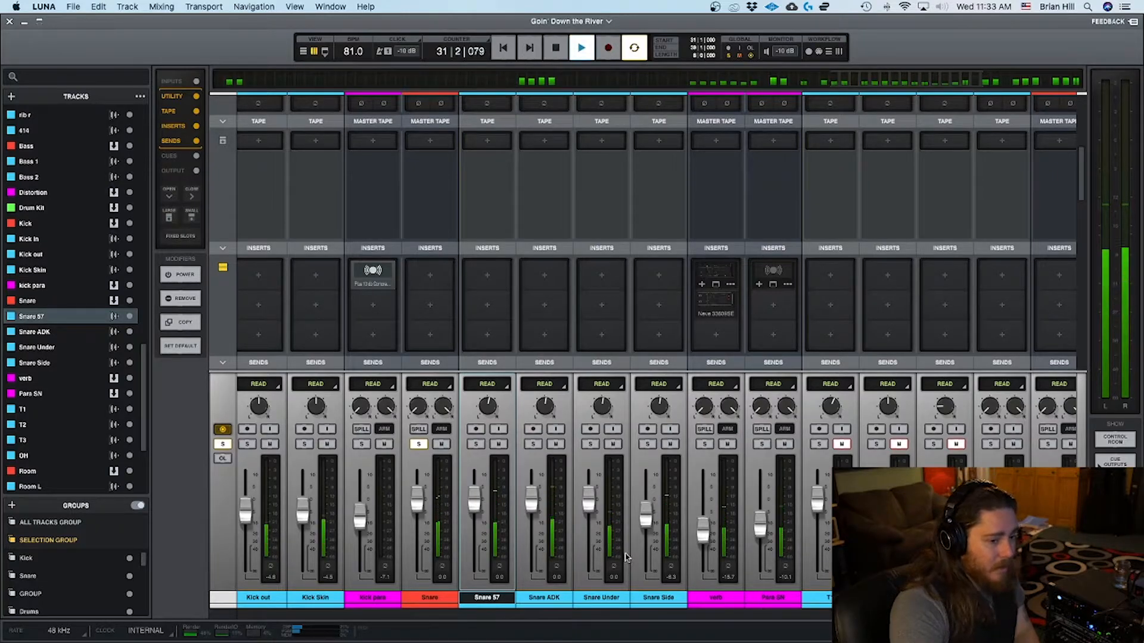
key("space")
Invert the polarity of Snare ADK and Snare Under, and play the soloed Snare bus to check the result.
left_click(557, 567)
left_click(614, 566)
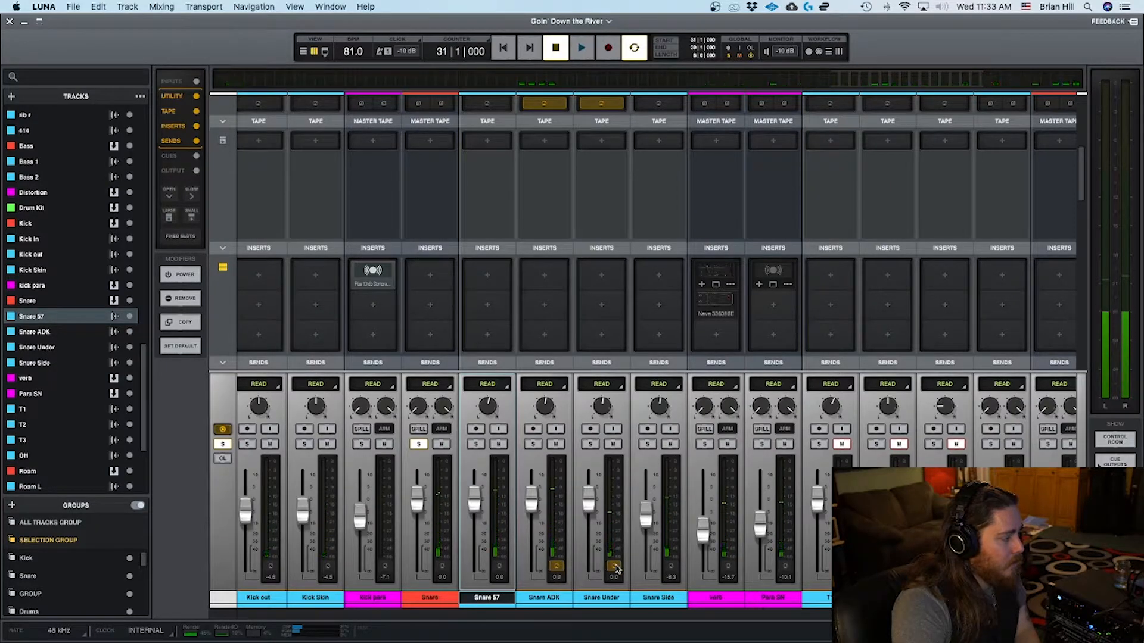
key("space")
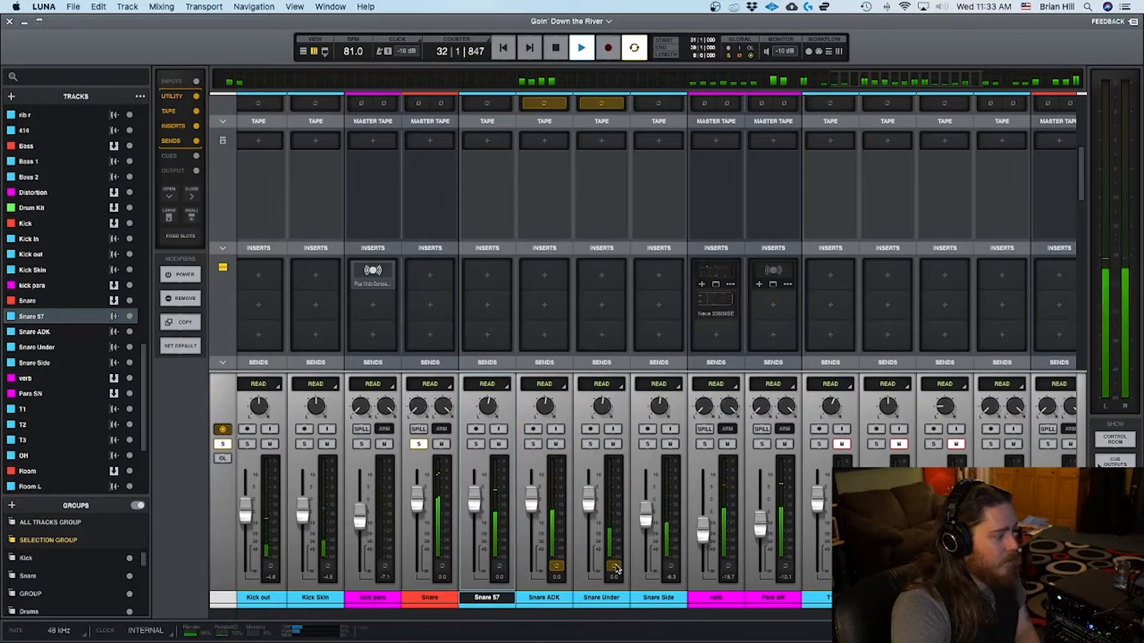
key("space")
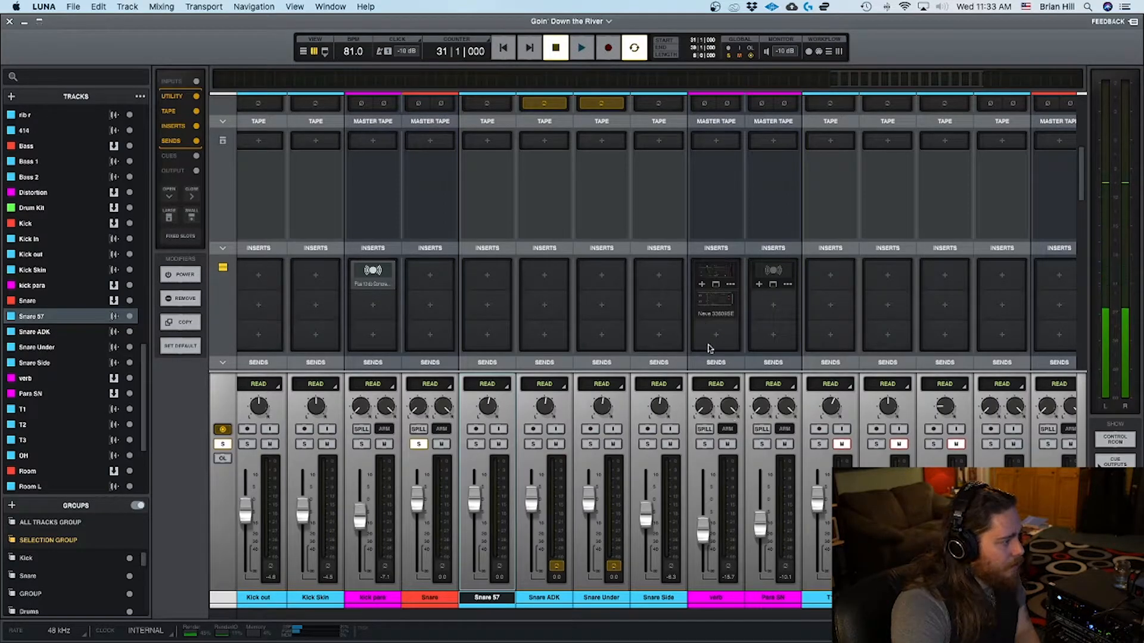
Open the EMT 250 reverb on the verb channel, place its window above the faders and enable the plug-in.
left_click(711, 274)
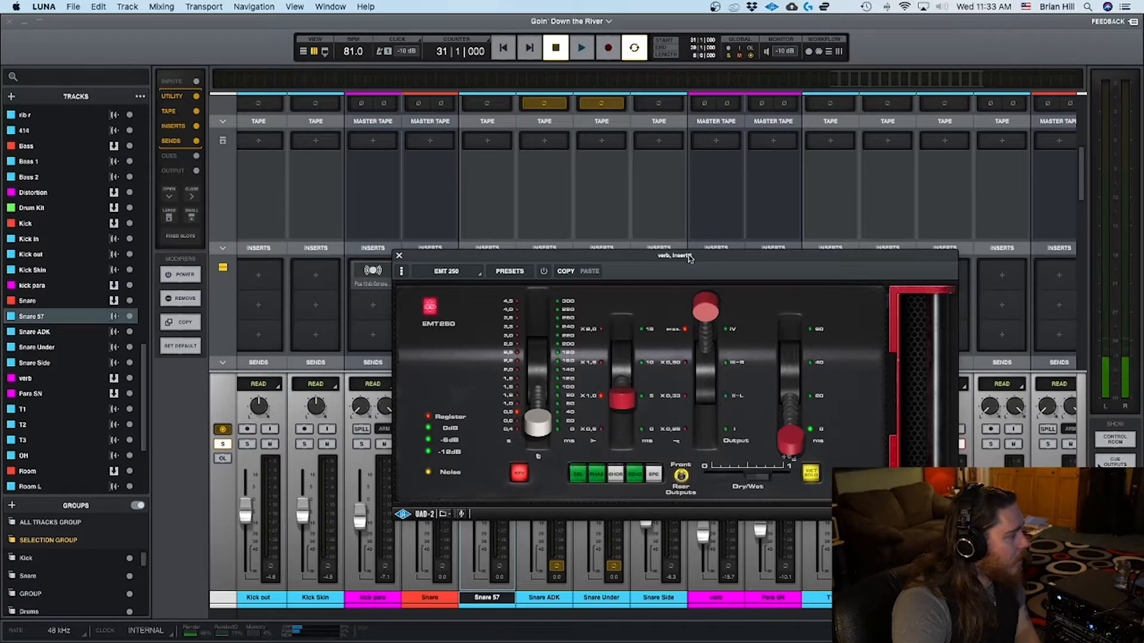
left_click_drag(690, 256, 549, 129)
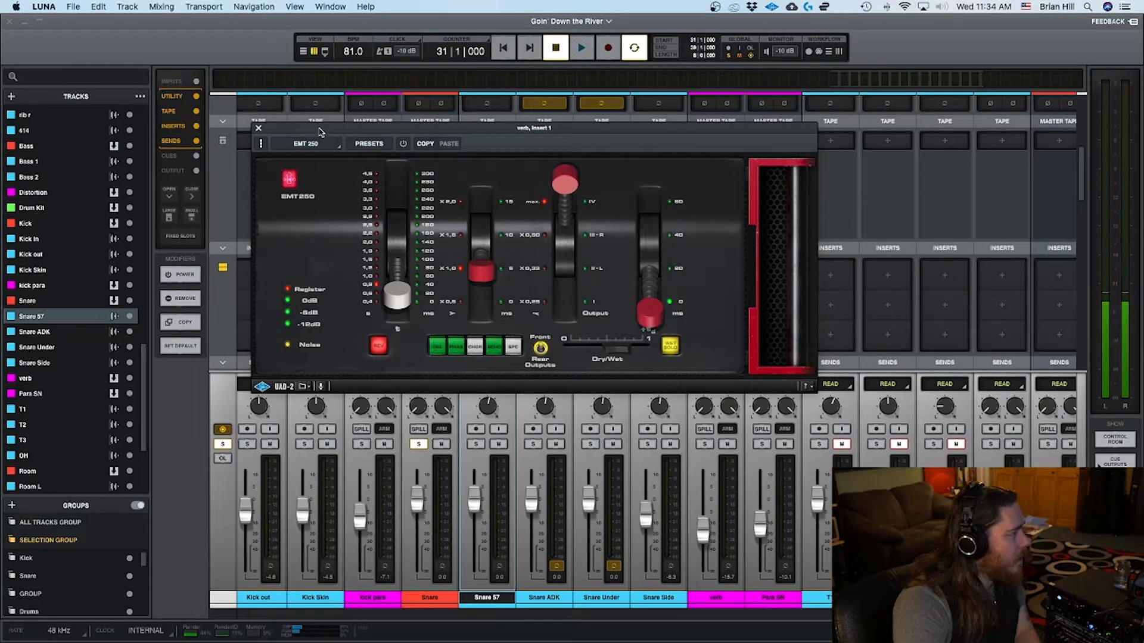
left_click_drag(320, 133, 471, 130)
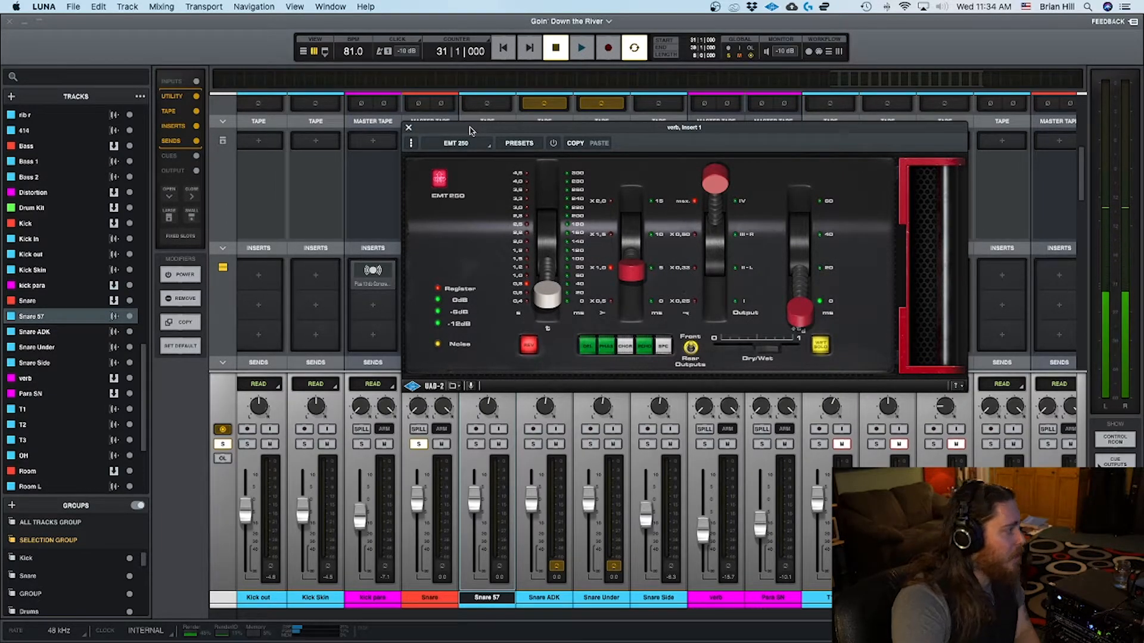
left_click(553, 143)
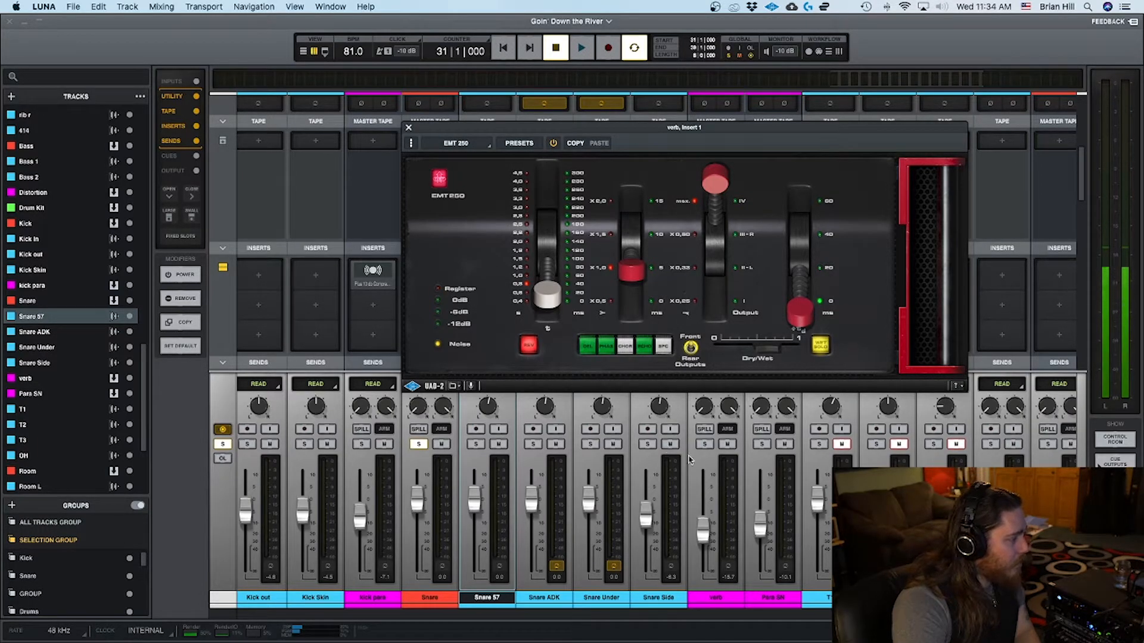
Raise the verb fader to about -2.9 dB during snare playback to audition the reverb, and close the EMT 250 window.
key("space")
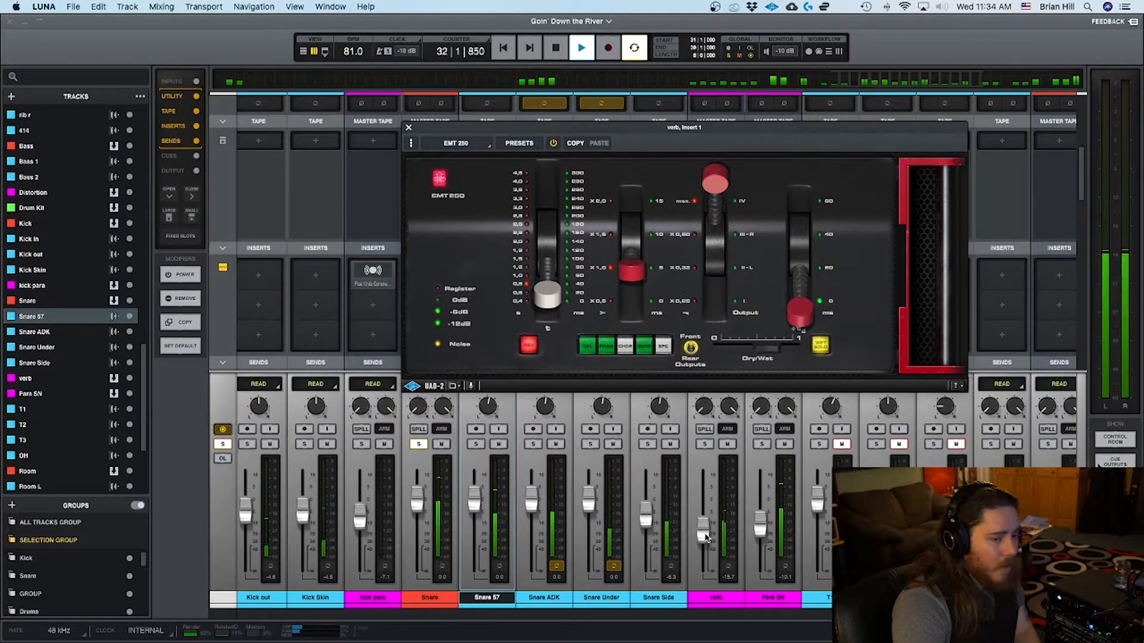
left_click_drag(706, 538, 706, 499)
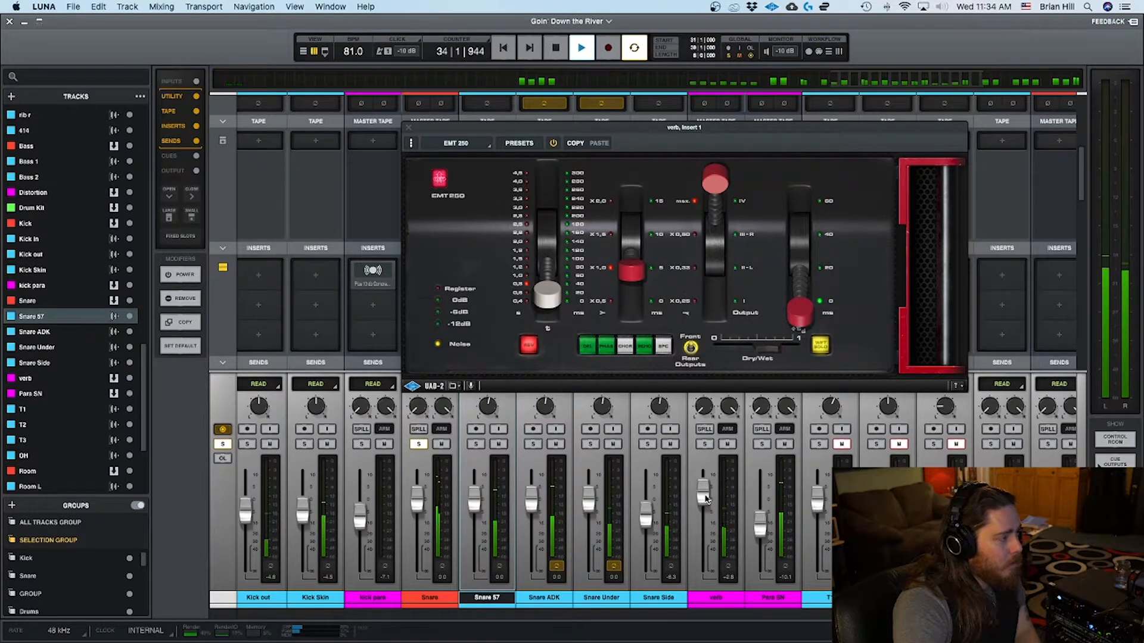
key("space")
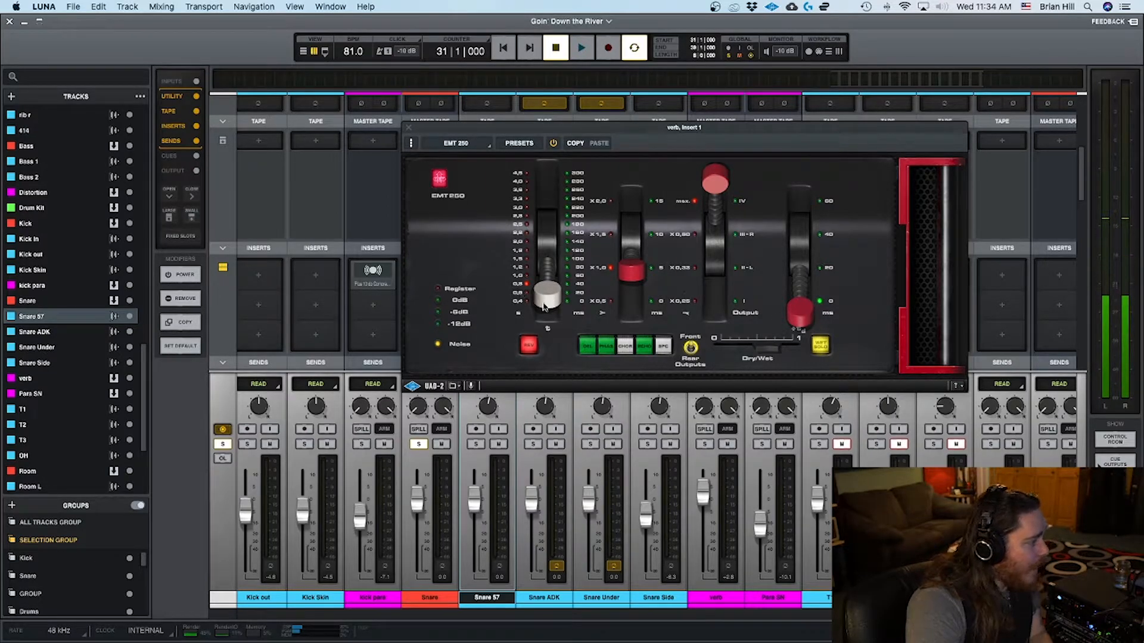
left_click(409, 128)
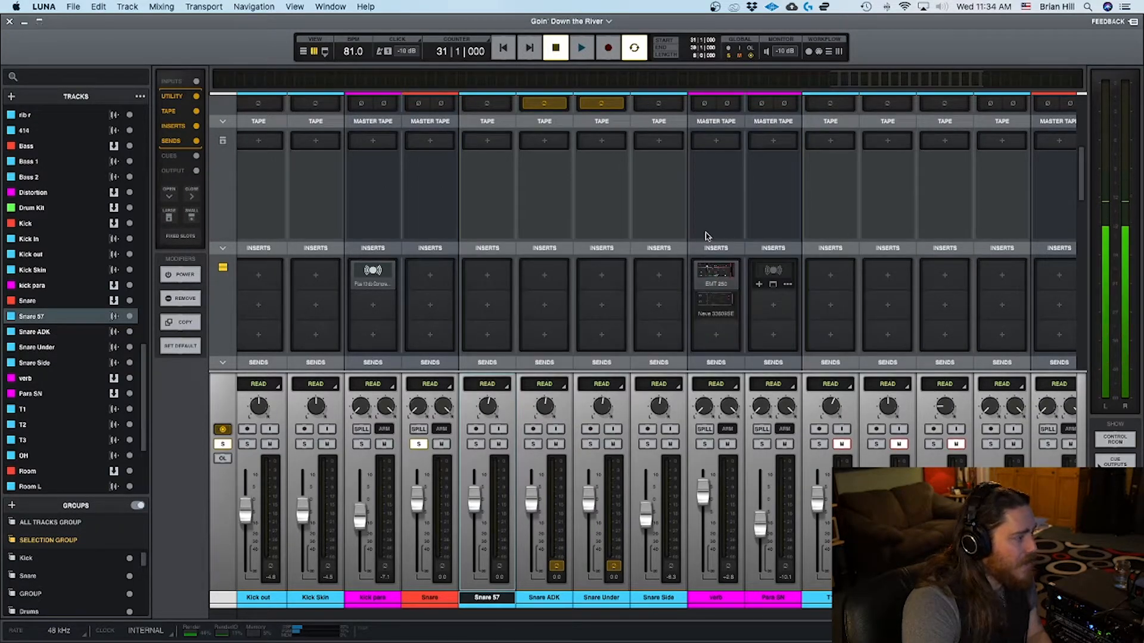
Enable the Neve 33609SE compressor on the verb channel and lower the verb fader to about -14 dB during snare playback.
left_click(716, 305)
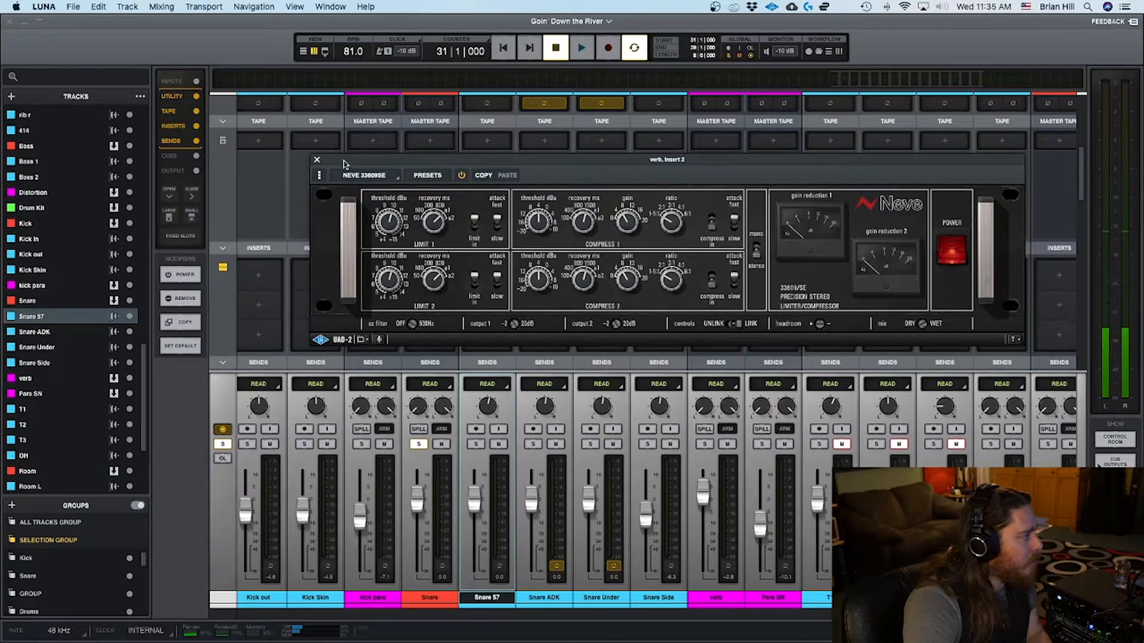
left_click(317, 162)
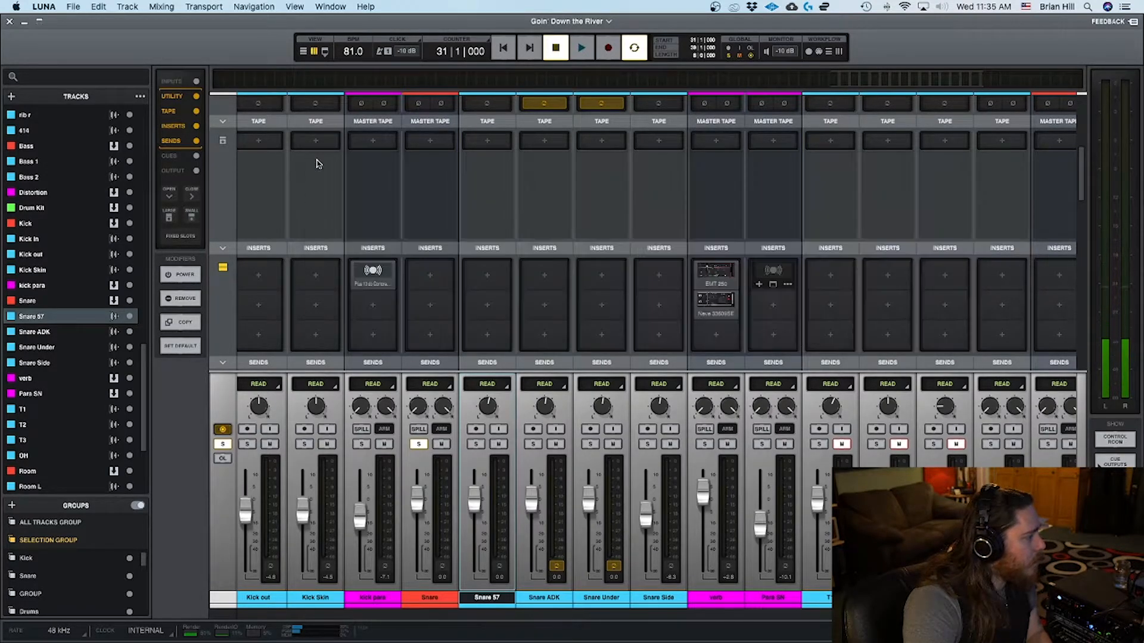
key("space")
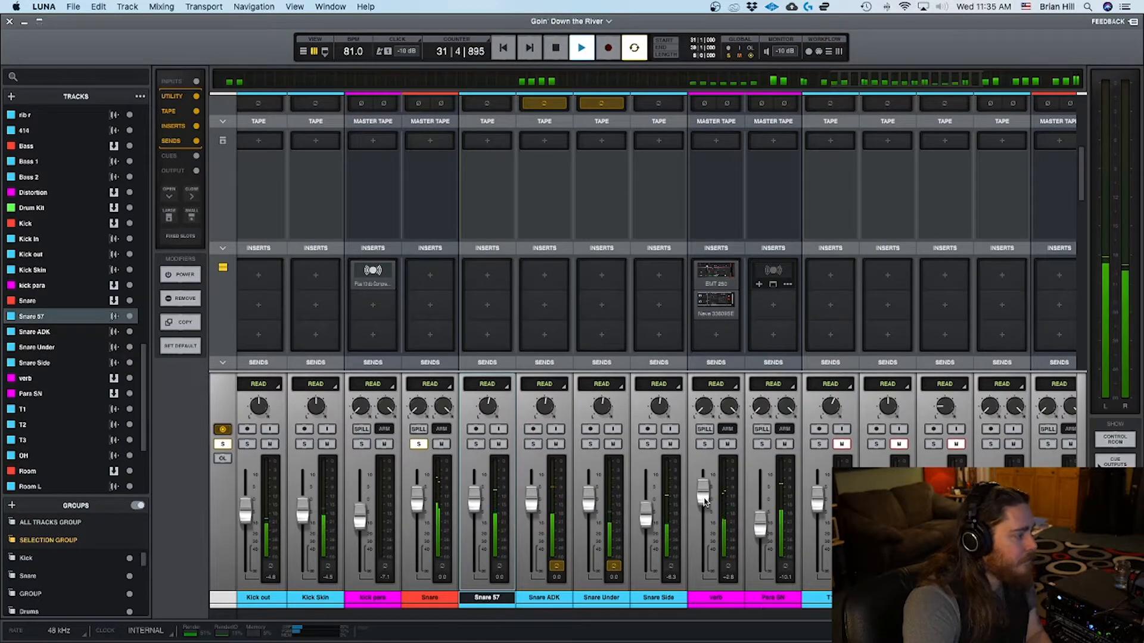
left_click_drag(705, 503, 705, 539)
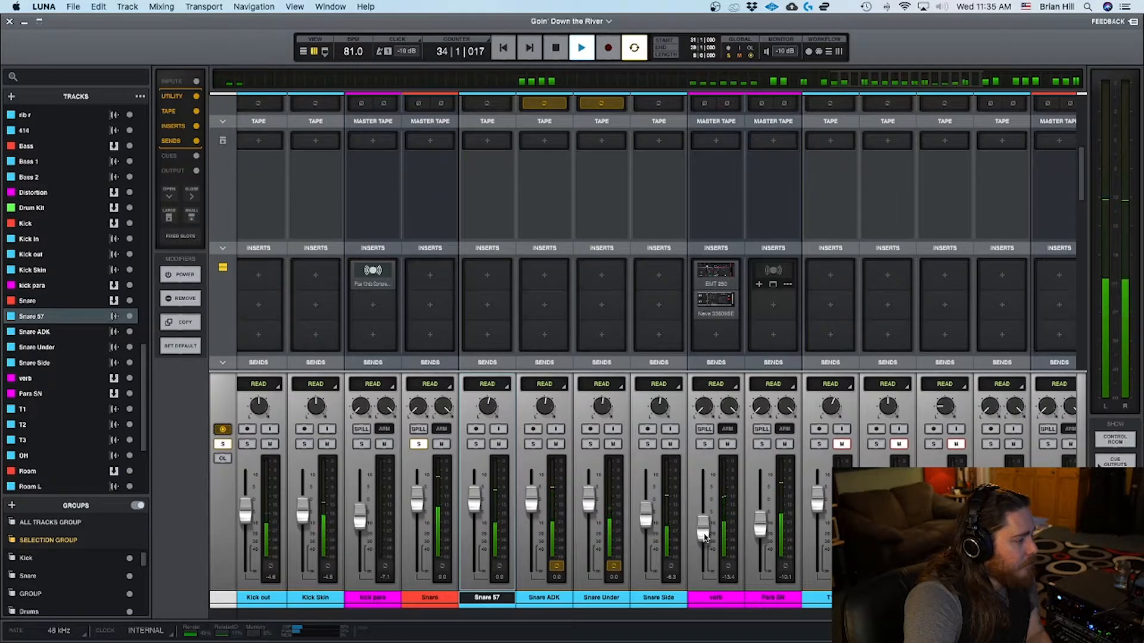
key("space")
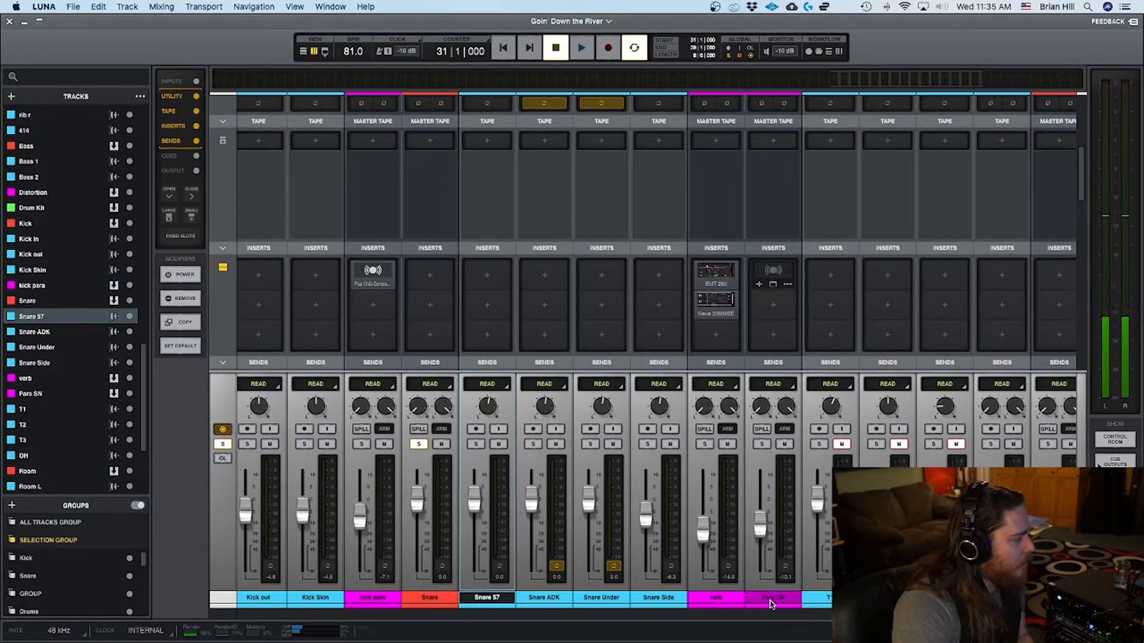
Open the Plus 10 dB Compressor on the Para SN channel to review its settings, close its window and enable the plug-in.
mouse_move(770, 280)
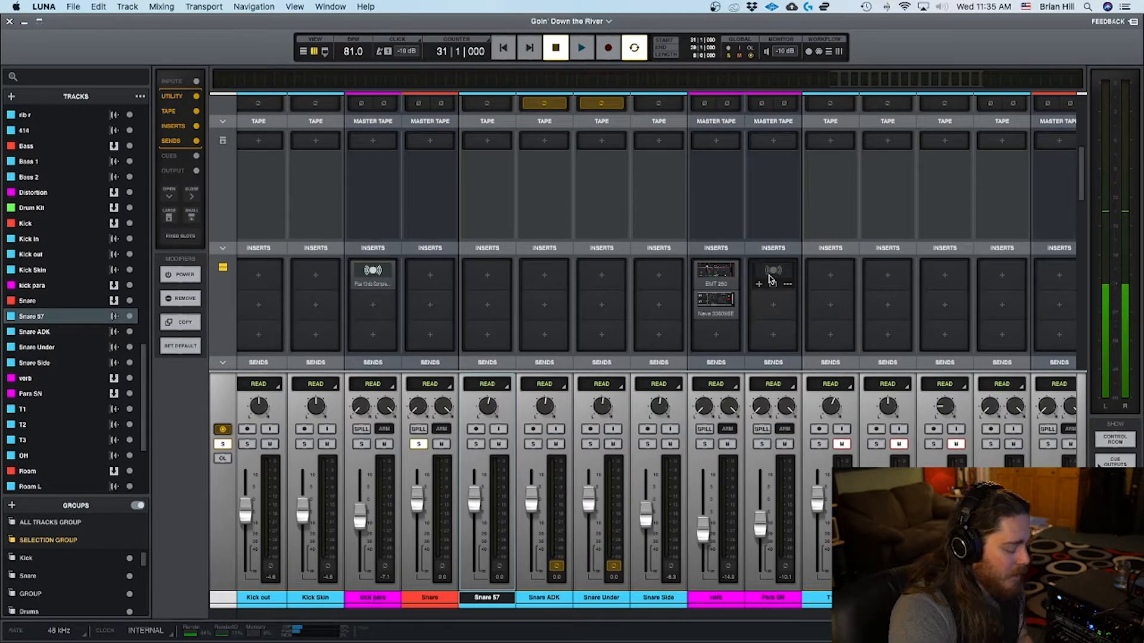
left_click(772, 274)
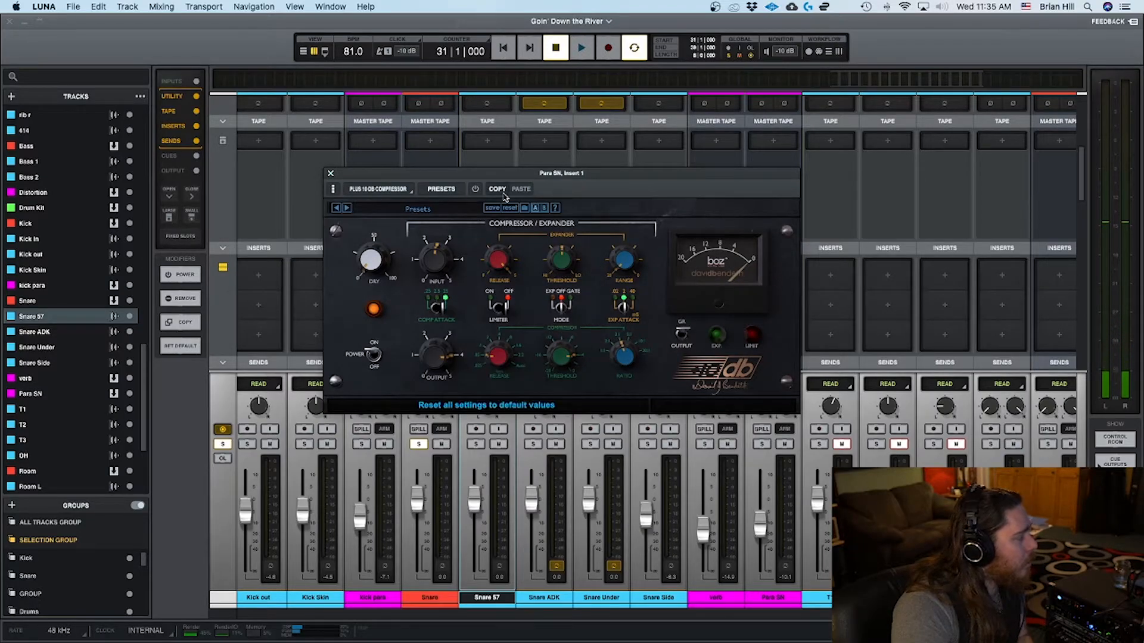
left_click_drag(580, 175, 768, 194)
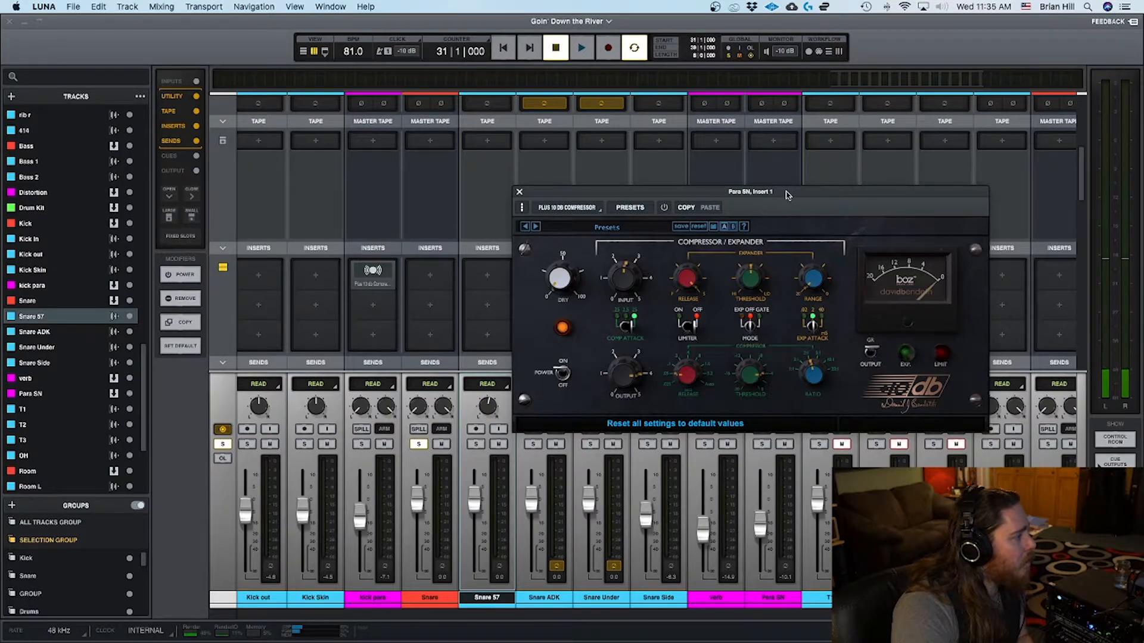
left_click_drag(786, 194, 705, 157)
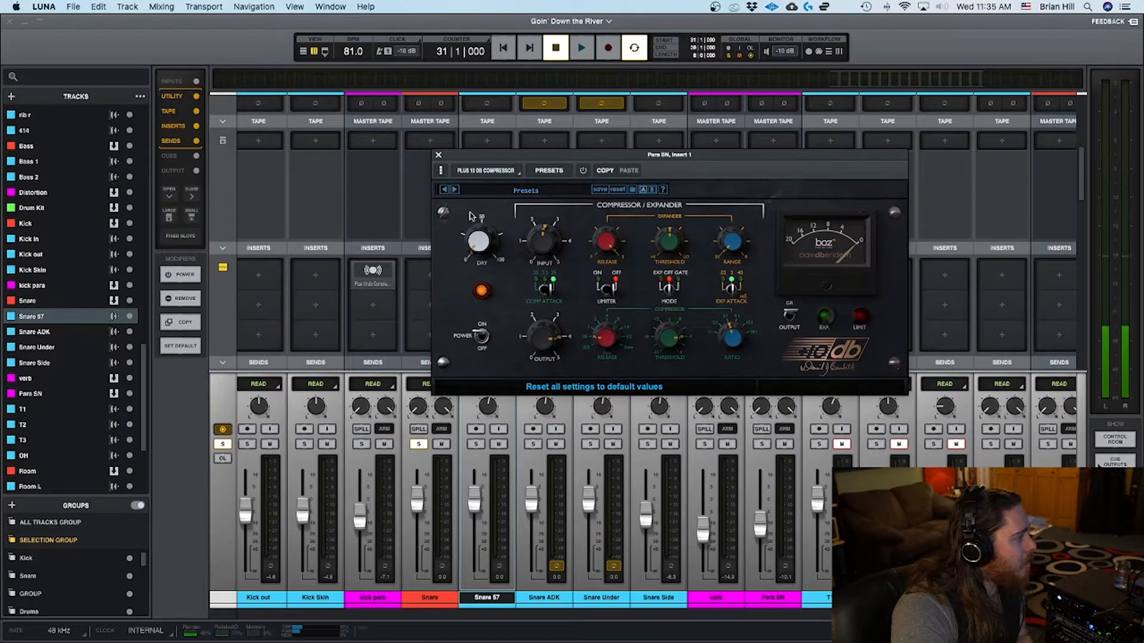
left_click(439, 154)
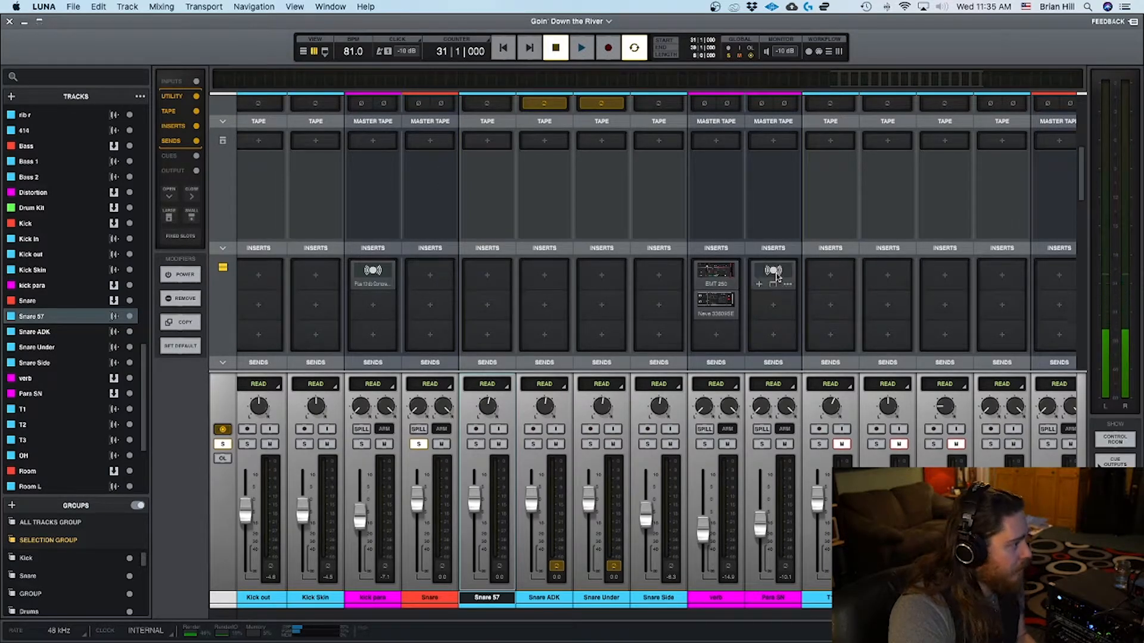
Play the soloed Snare bus, muting and unmuting Para SN to compare the sound with and without parallel compression.
key("space")
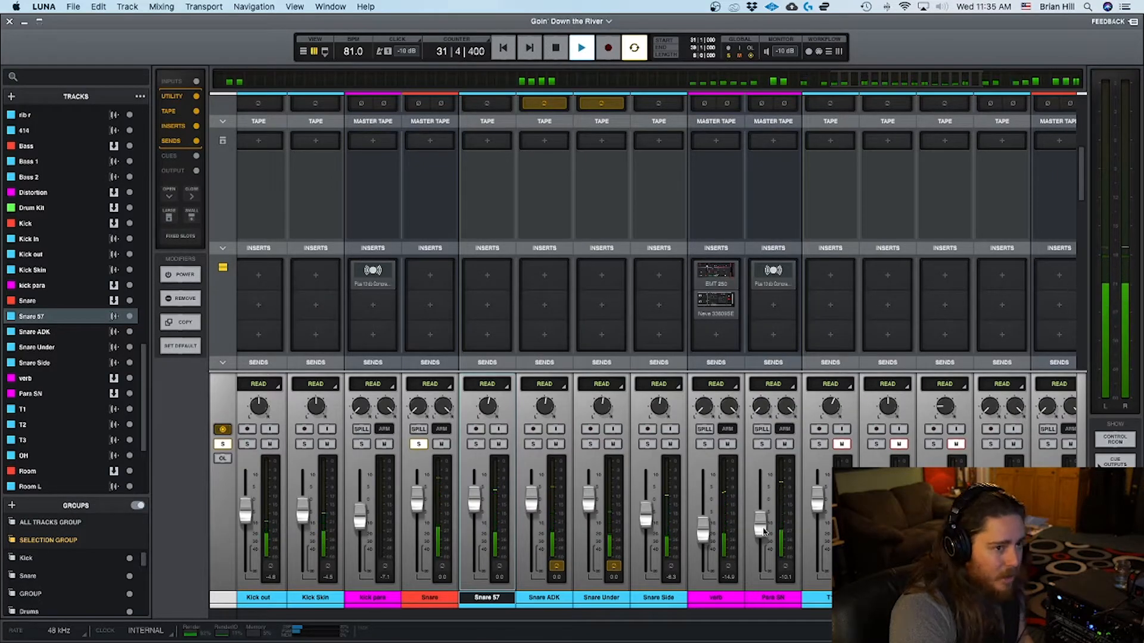
mouse_move(763, 530)
left_mouse_down()
mouse_move(763, 474)
mouse_move(764, 529)
left_mouse_up()
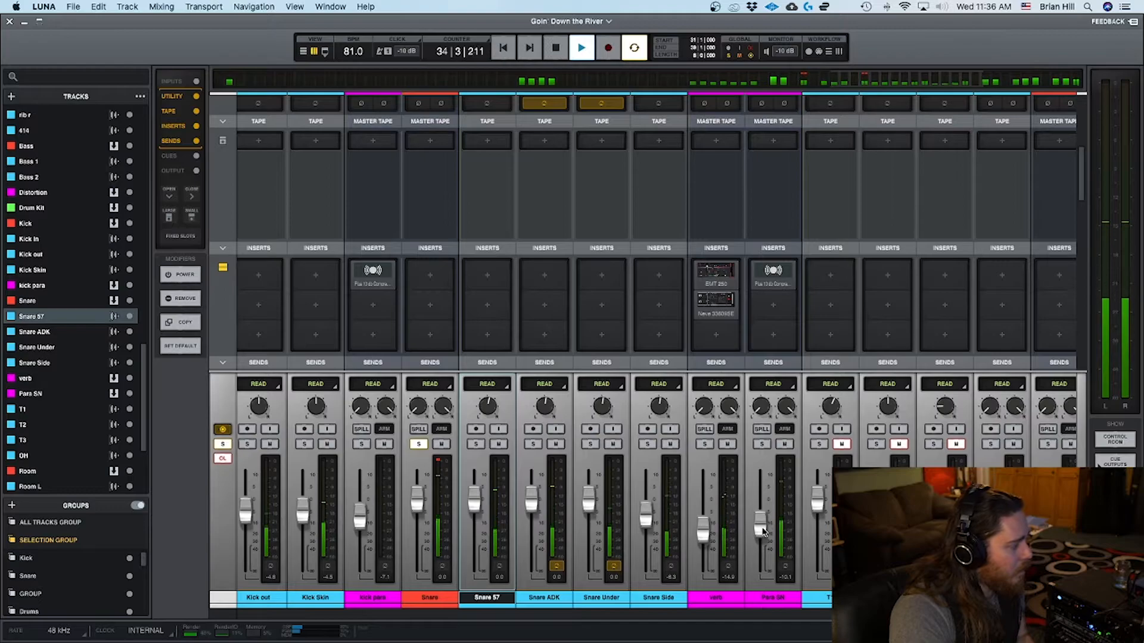
left_click(785, 444)
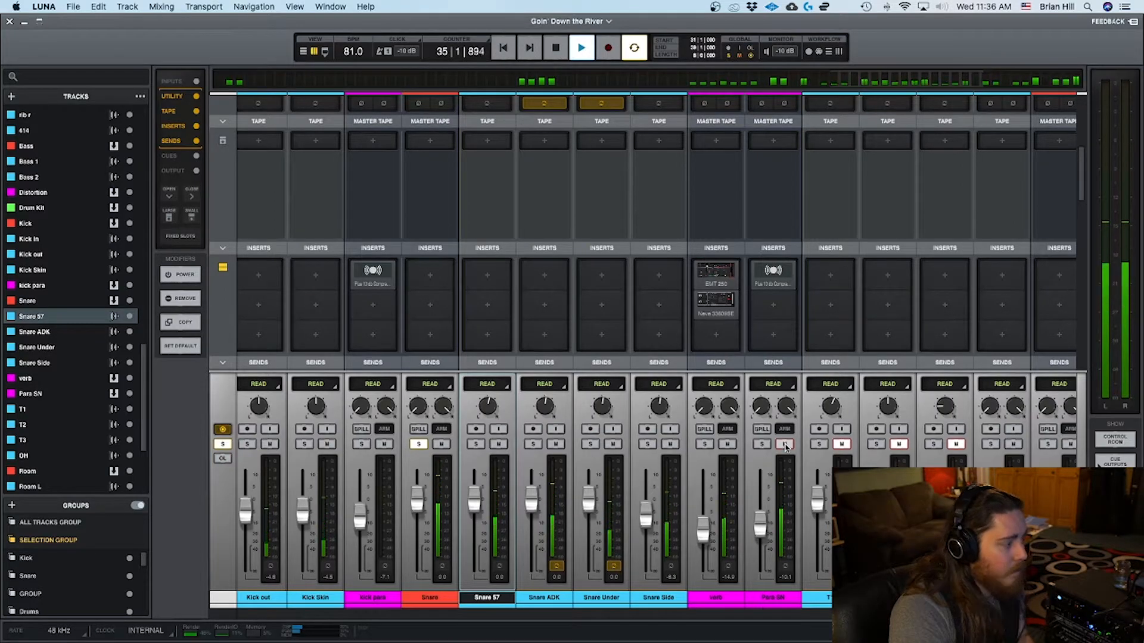
left_click(785, 445)
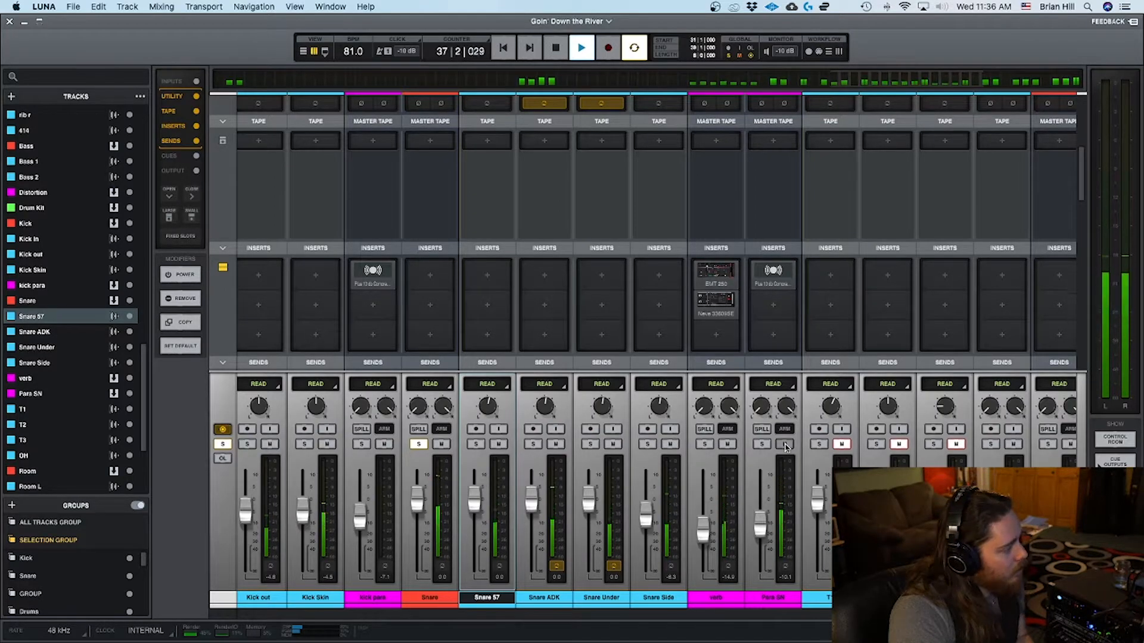
key("space")
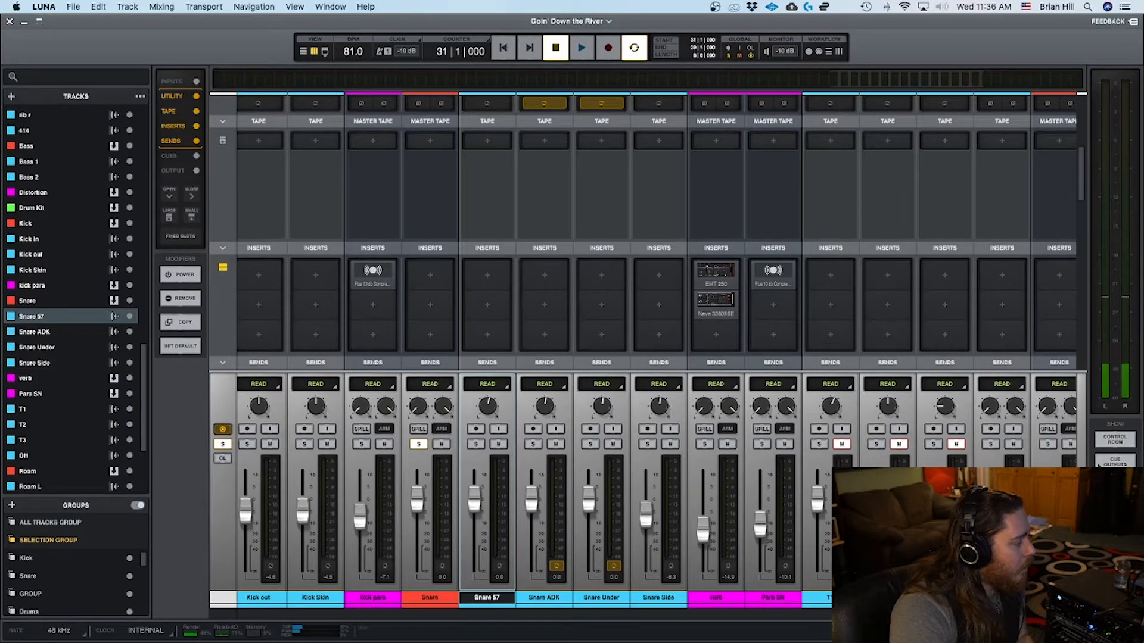
Unsolo the Snare bus and raise the verb fader to about -12.7 dB while the full loop plays.
left_click(418, 444)
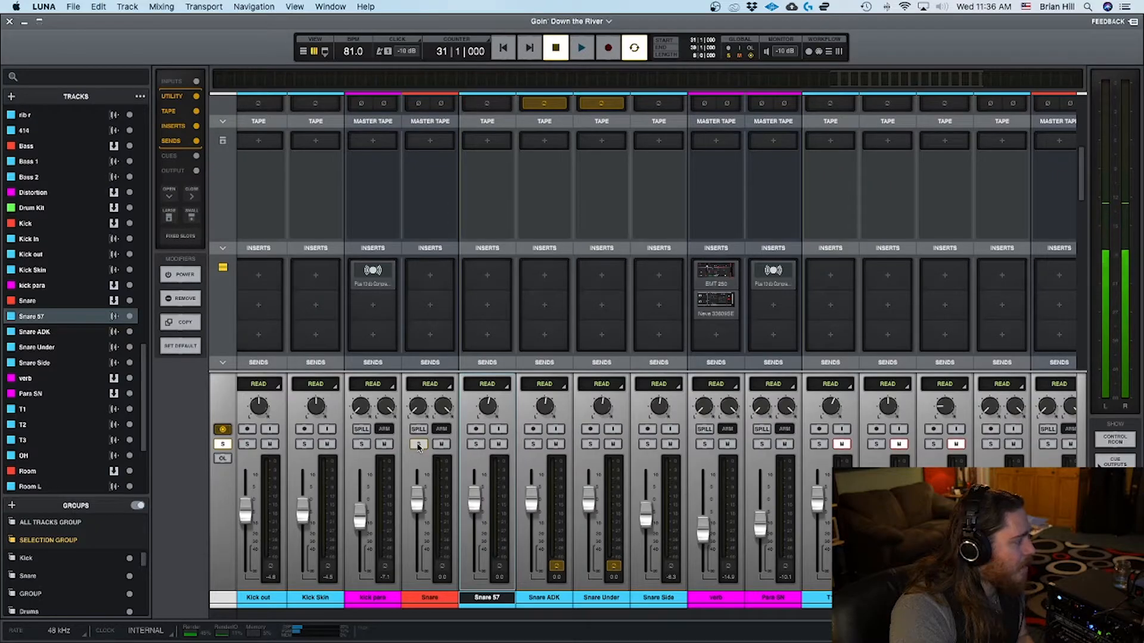
left_click(418, 445)
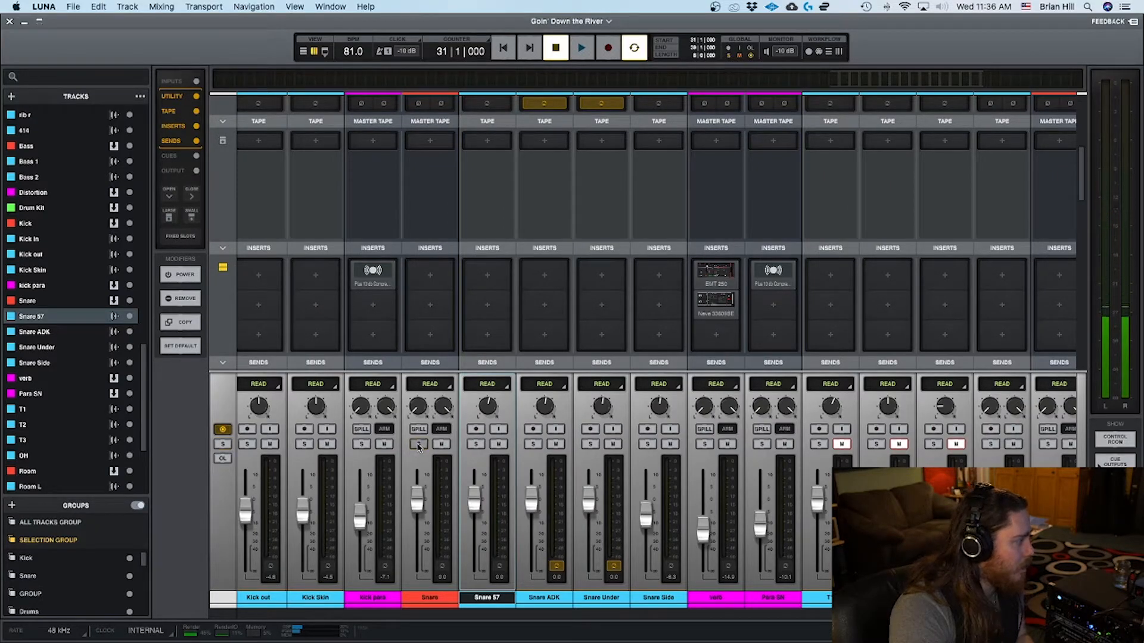
key("space")
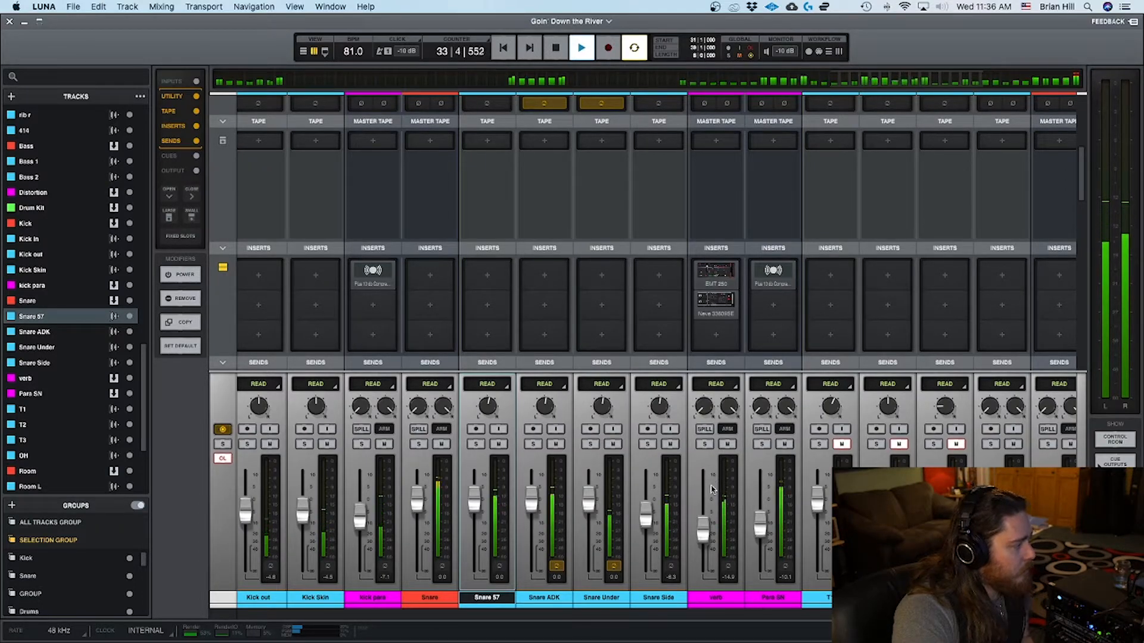
left_click_drag(706, 528, 706, 526)
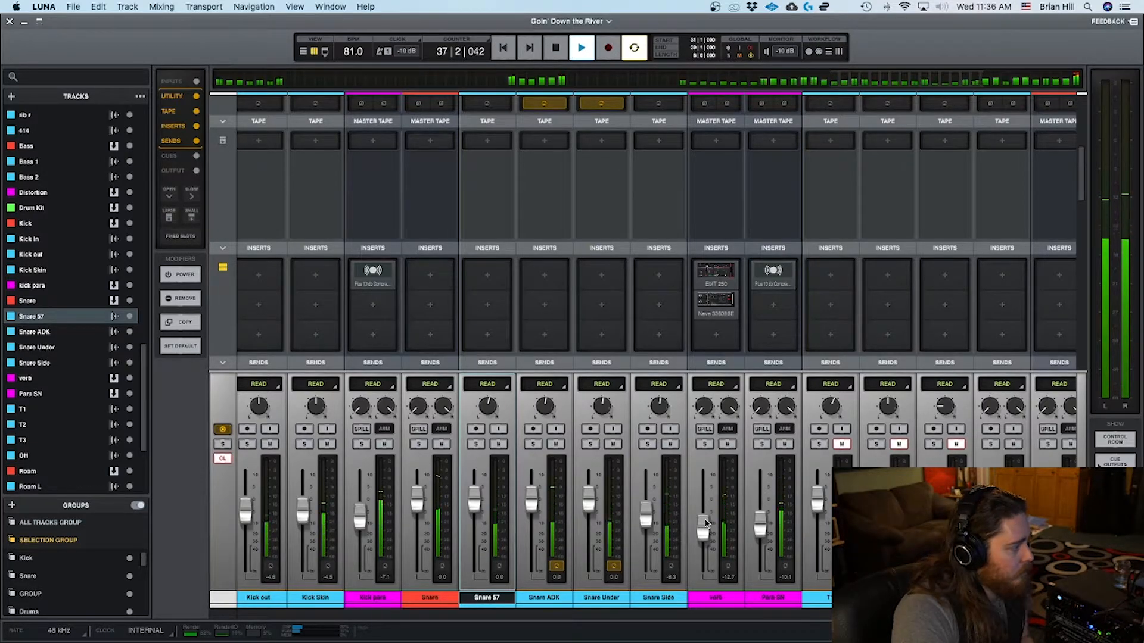
key("space")
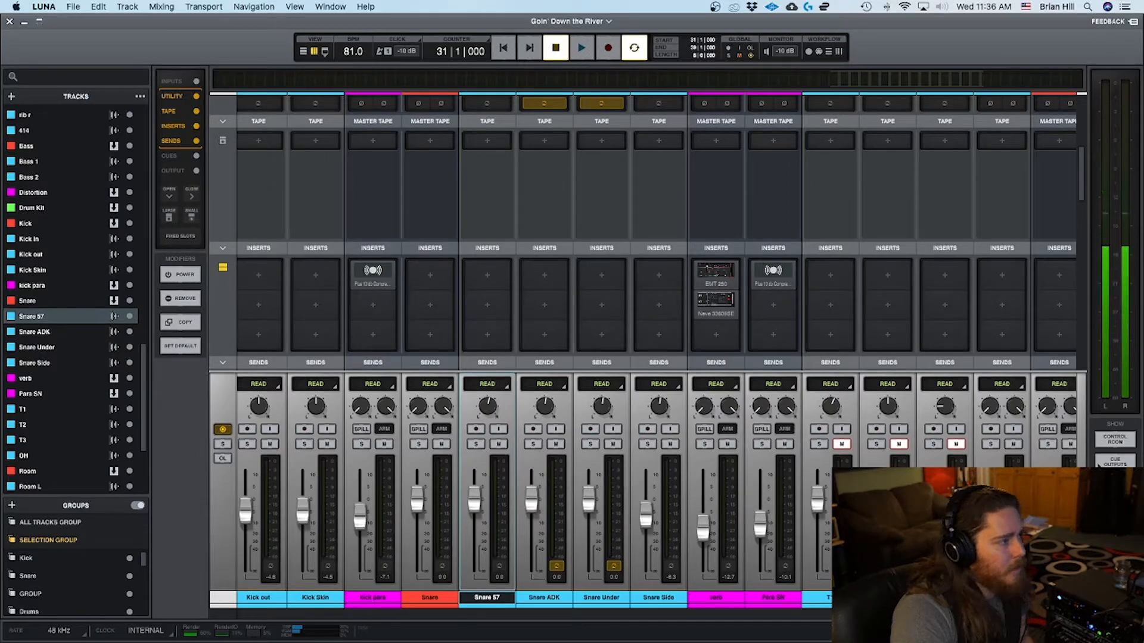
Bring up the session's timeline view and select all tracks from Drum Kit to Corner in the track list.
key("super+Tab")
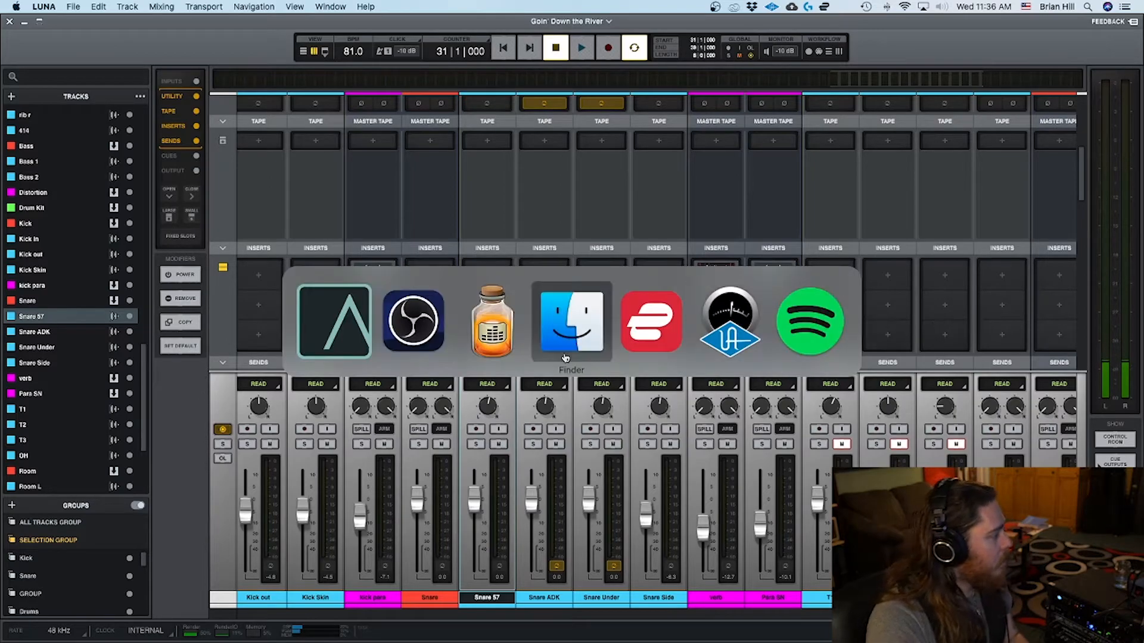
left_click(436, 326)
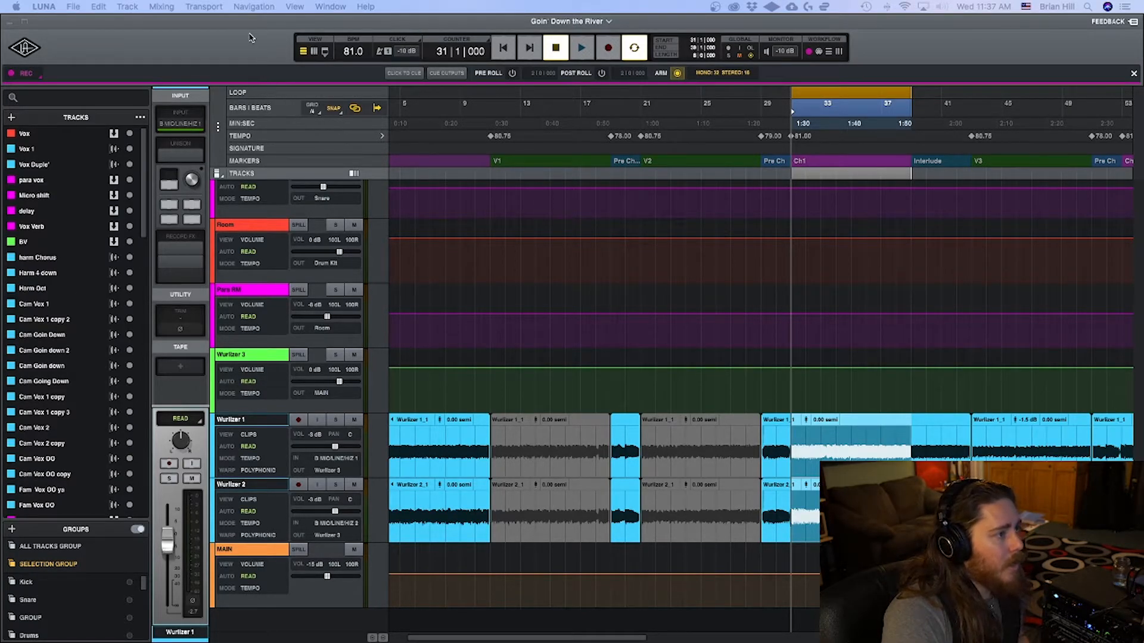
left_click_drag(147, 239, 150, 370)
scroll(134, 400, "down", 5)
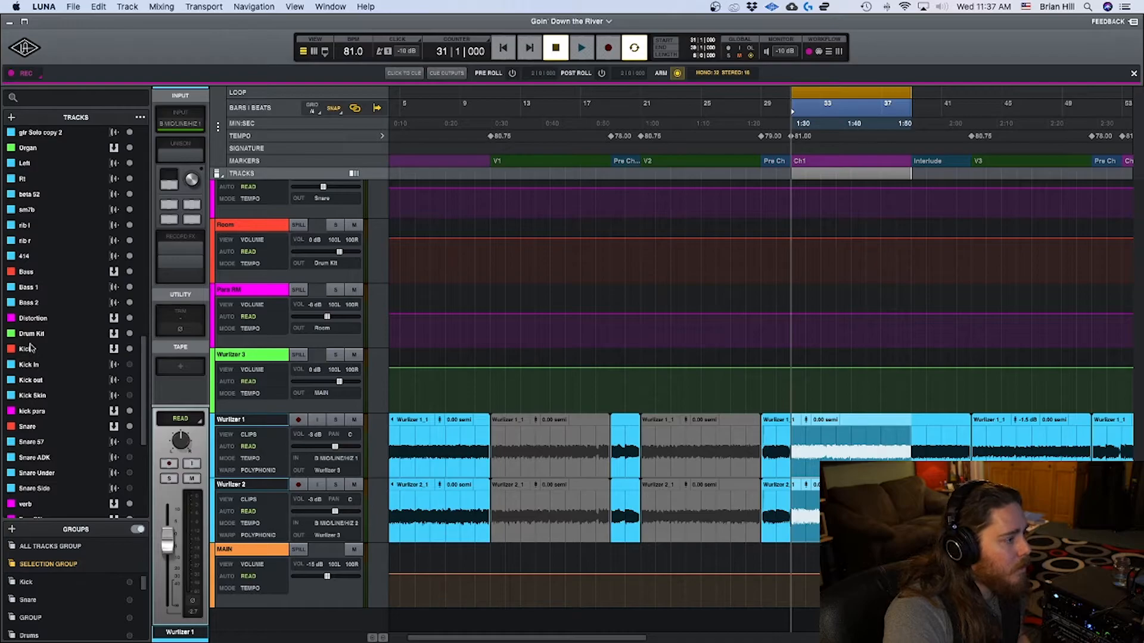
left_click(36, 335)
scroll(51, 405, "down", 5)
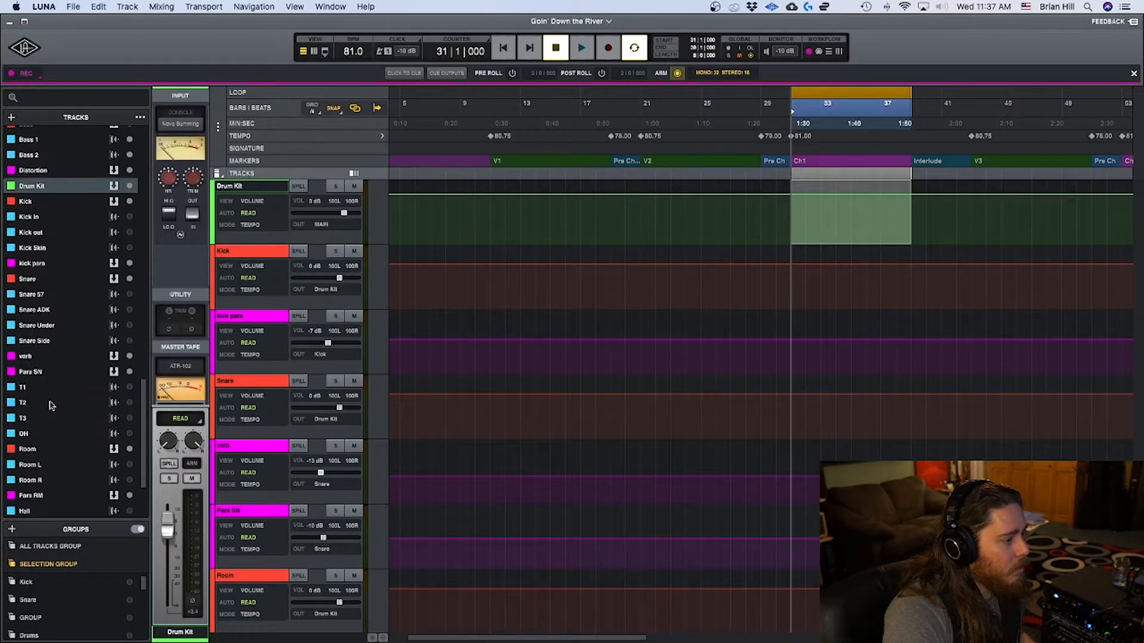
scroll(47, 463, "down", 3)
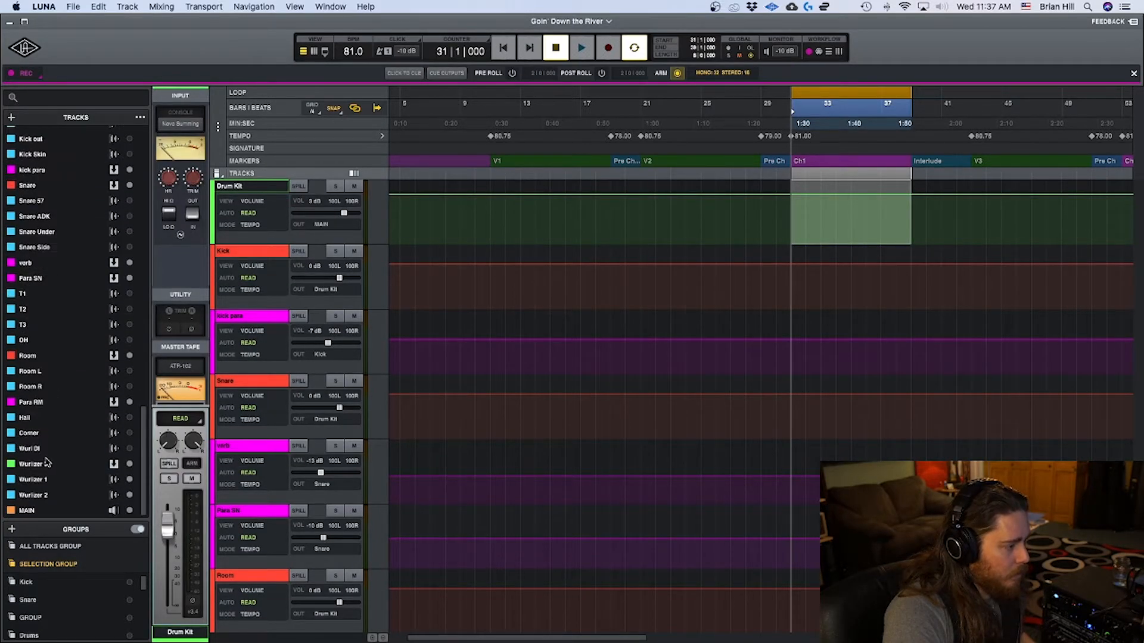
left_click(41, 434, "shift")
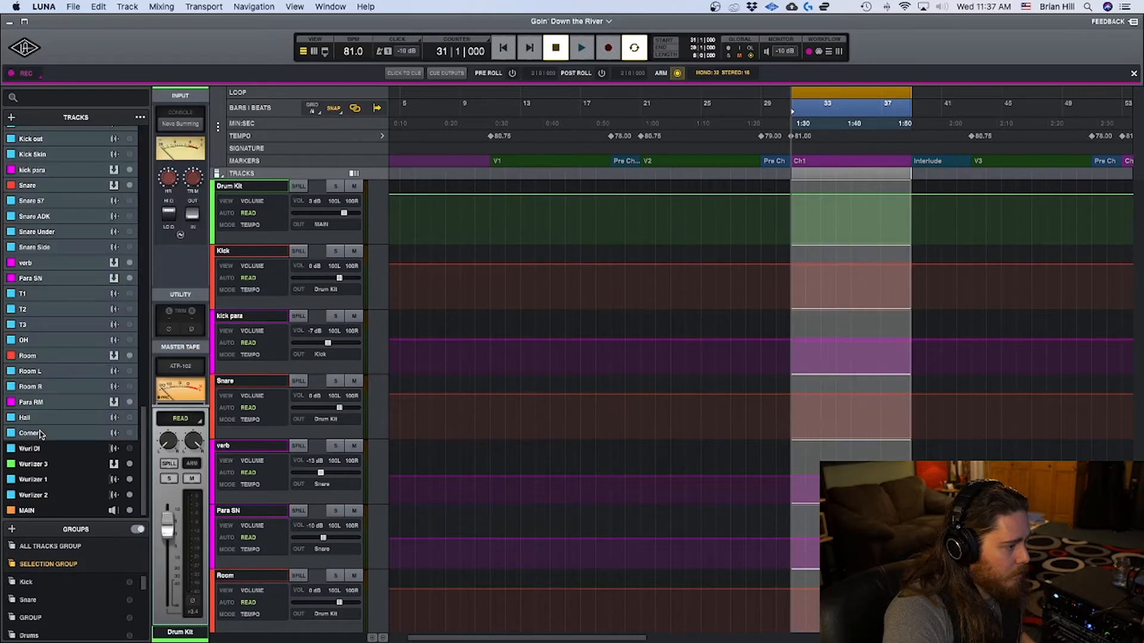
Show the hidden Corner, Hall, Room R, Room L, OH, T3, T2 and T1 tracks in the timeline.
left_click(129, 434)
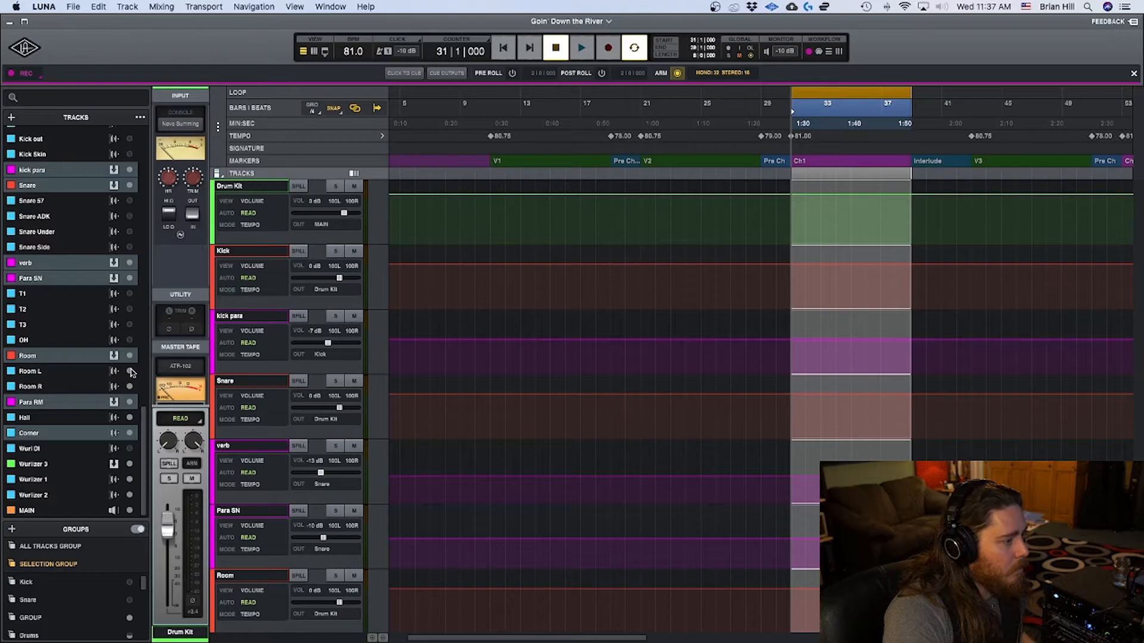
left_click(130, 341)
left_click(130, 325)
left_click(130, 310)
left_click(129, 295)
scroll(132, 298, "up", 1)
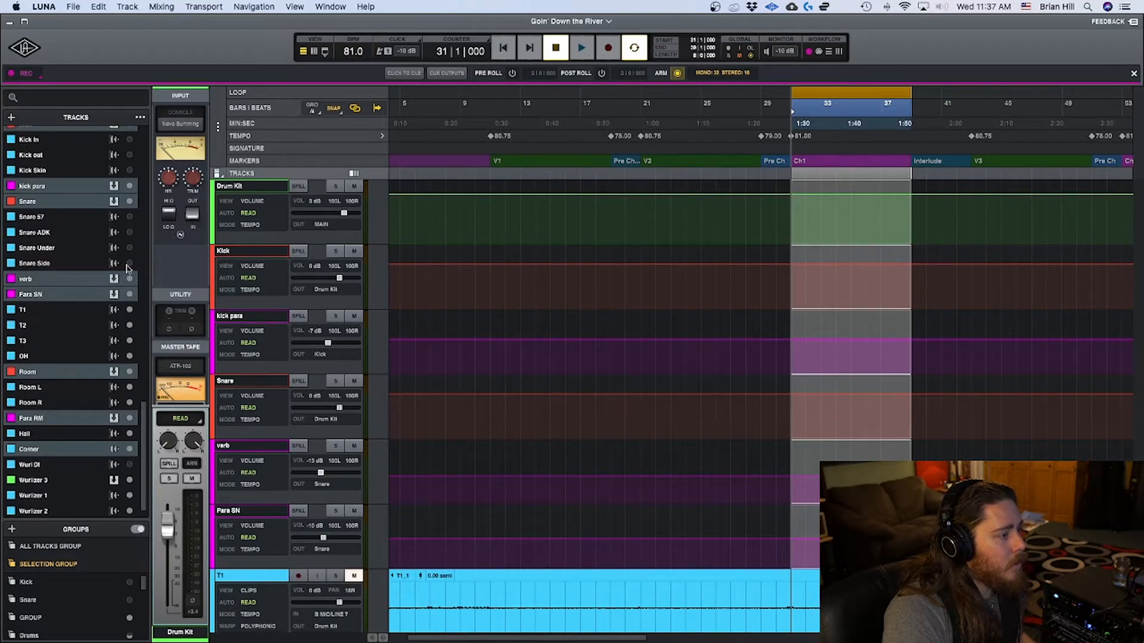
Show the hidden Snare Side, Snare Under, Snare ADK, Snare 57, Kick In, Kick out and Kick Skin tracks.
left_click(129, 264)
left_click(130, 248)
left_click(129, 232)
left_click(129, 217)
scroll(130, 226, "up", 5)
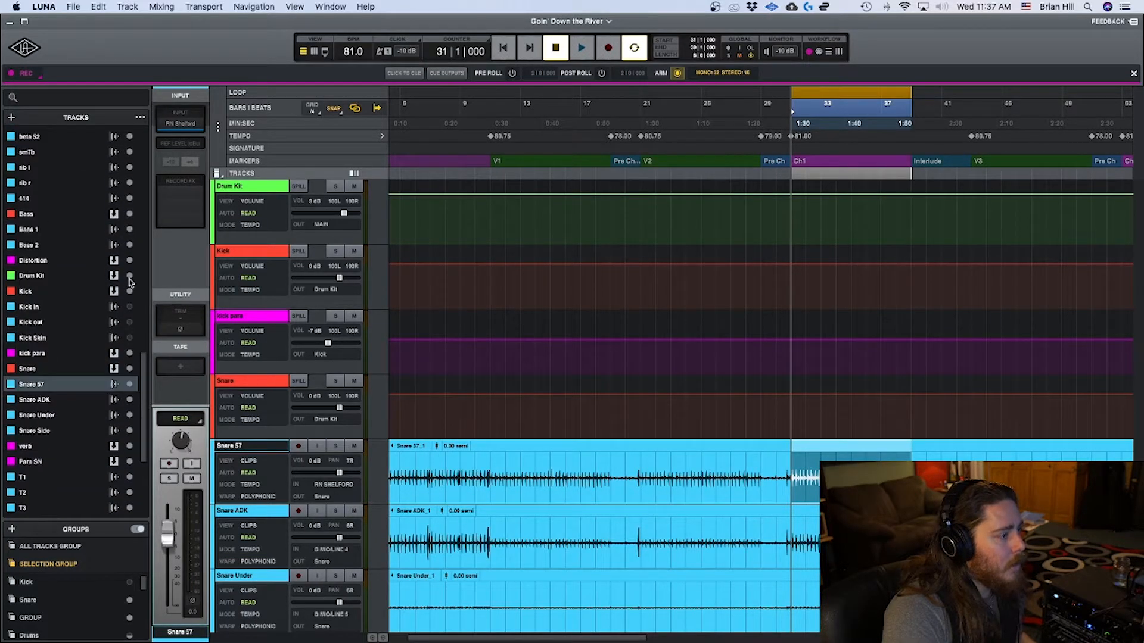
left_click(129, 308)
left_click(129, 322)
left_click(129, 338)
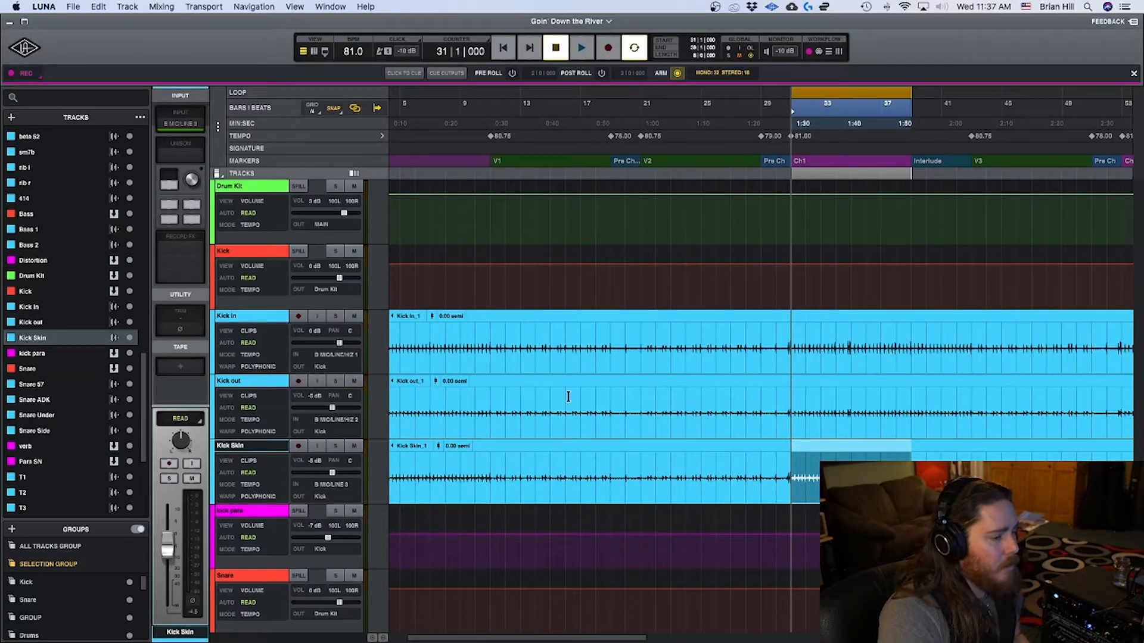
Look through the kick, snare and tom waveforms in the timeline and solo the OH track.
scroll(568, 396, "down", 5)
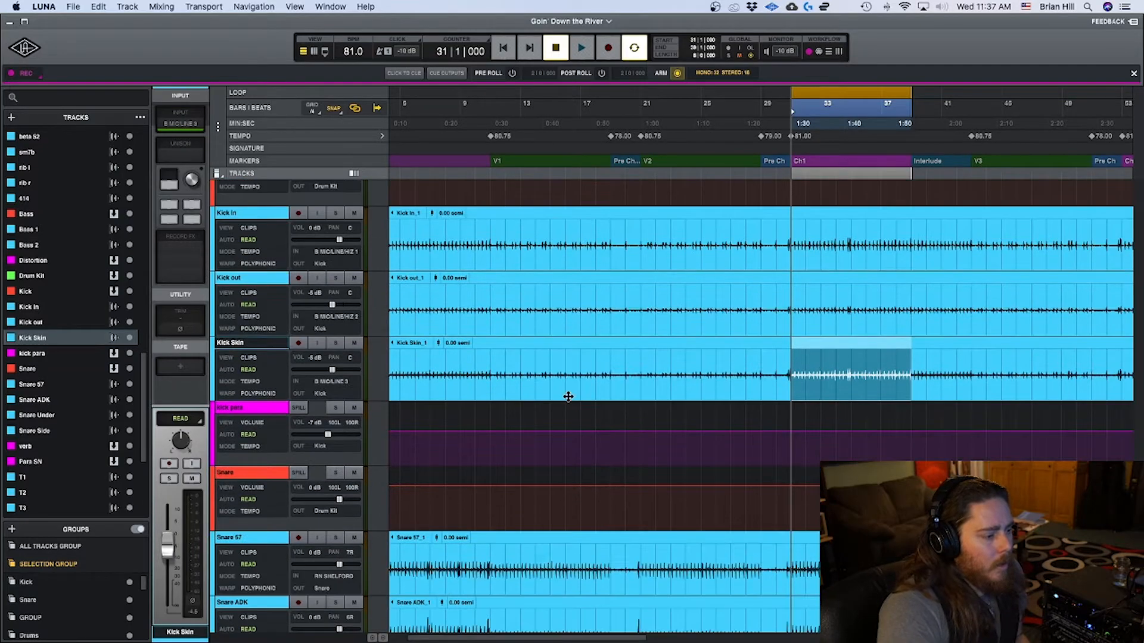
scroll(568, 396, "down", 18)
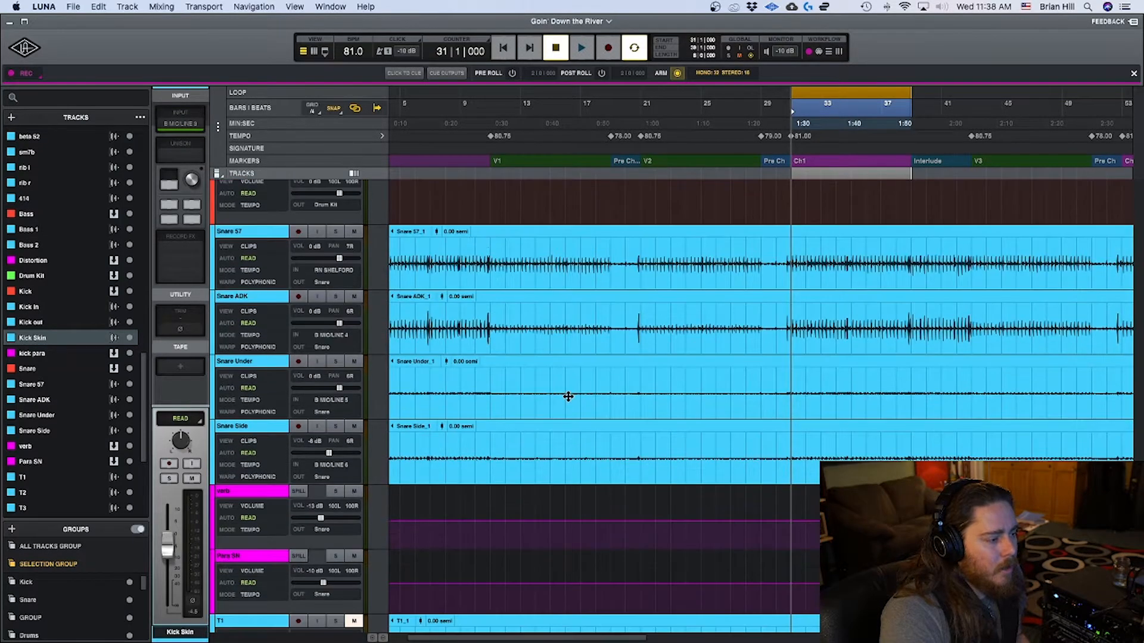
scroll(568, 396, "down", 7)
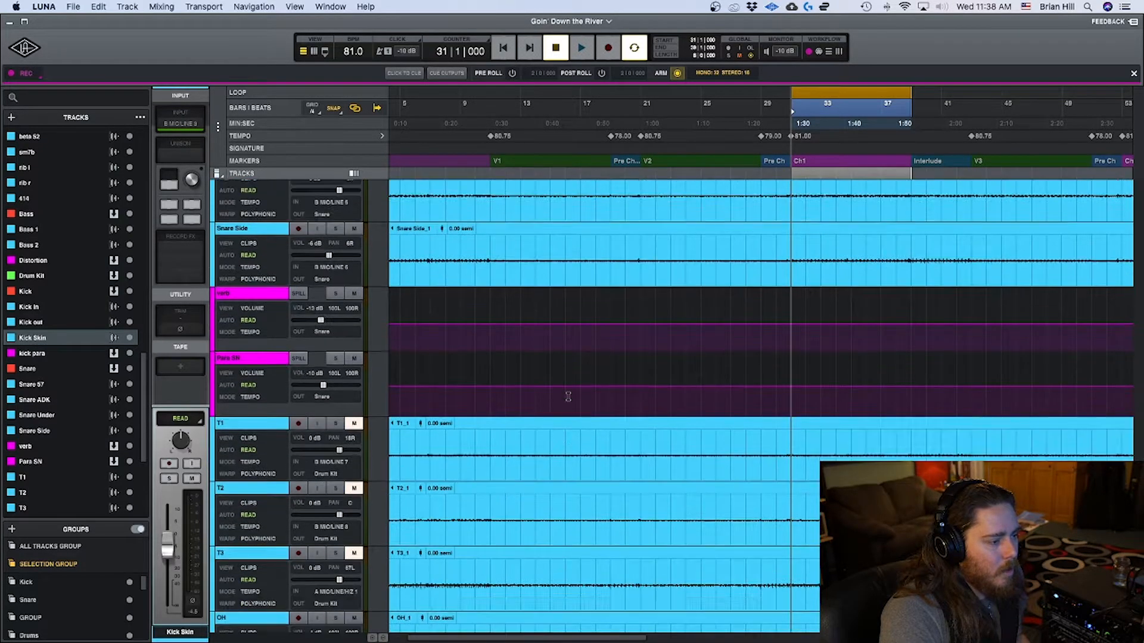
scroll(569, 396, "up", 5)
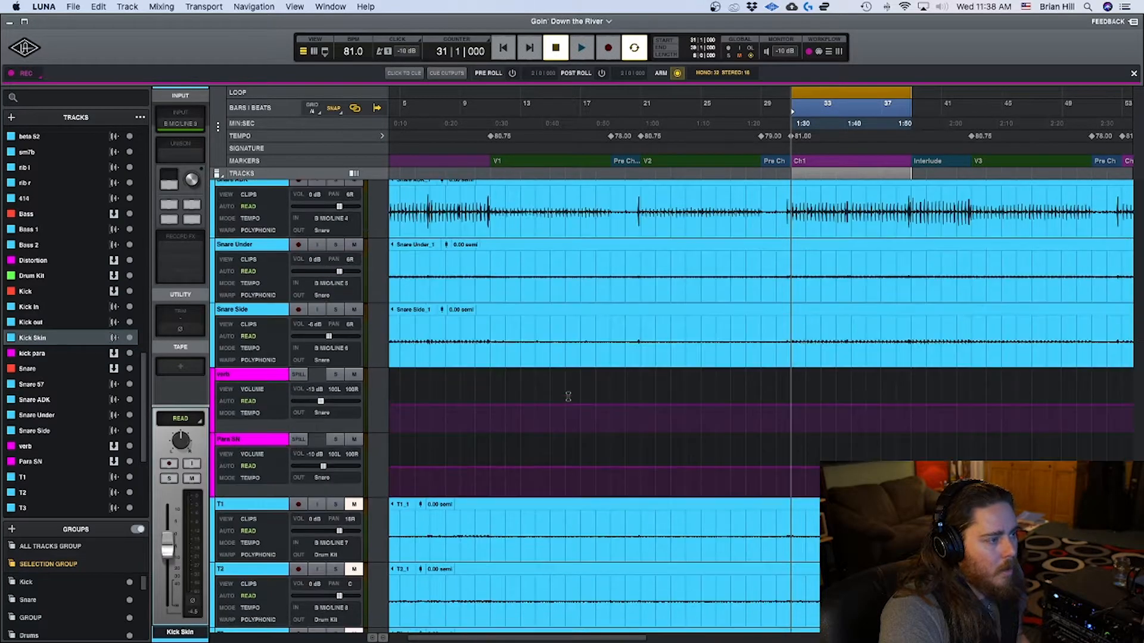
scroll(569, 396, "down", 9)
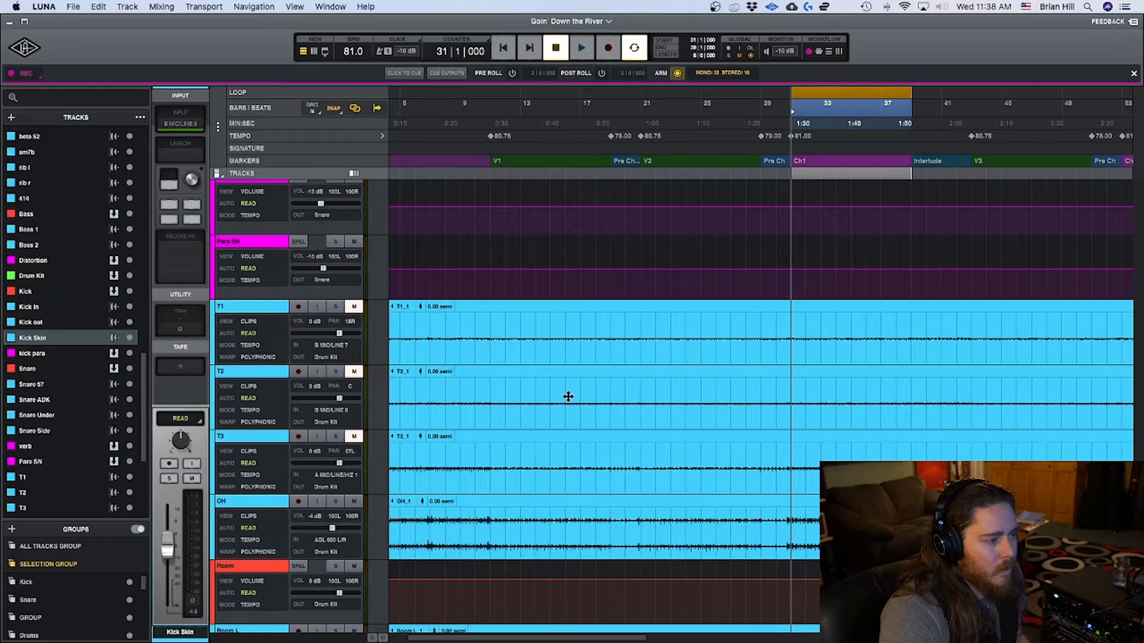
scroll(568, 396, "down", 5)
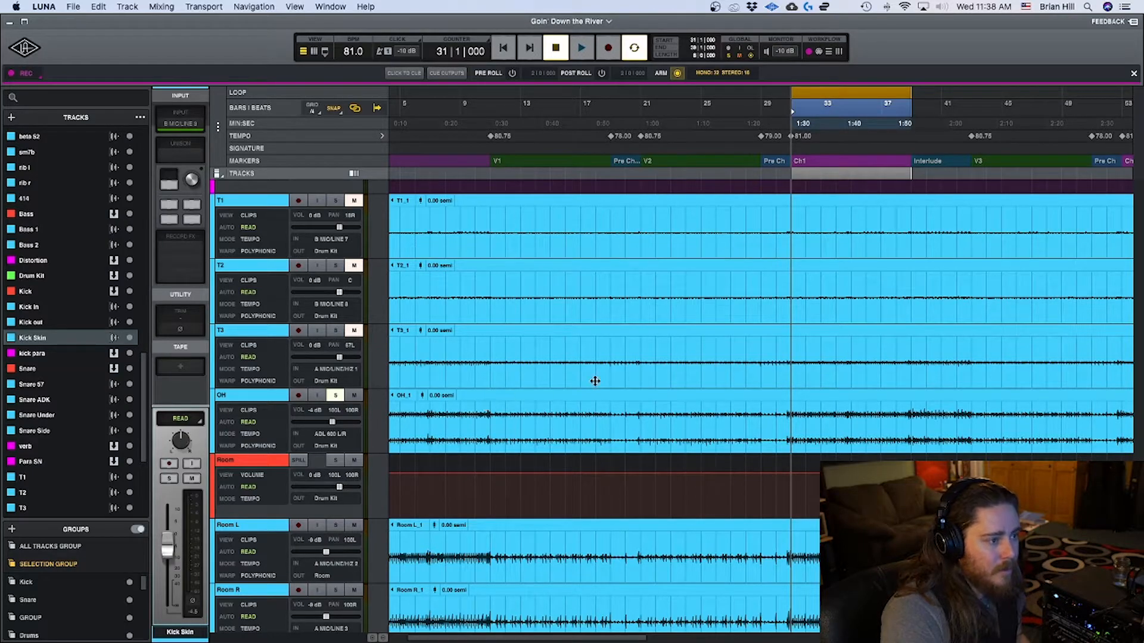
Select the OH track, bring its inserts and sends into view, and play the soloed overheads through the Ch1 loop.
left_click(259, 398)
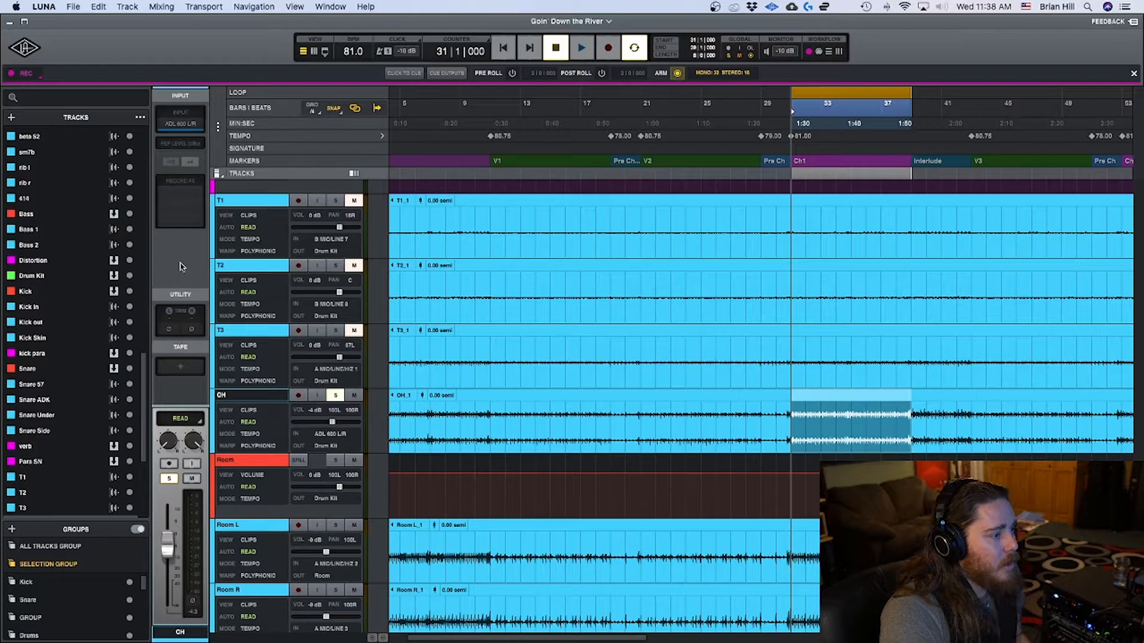
scroll(178, 341, "down", 3)
scroll(179, 342, "down", 5)
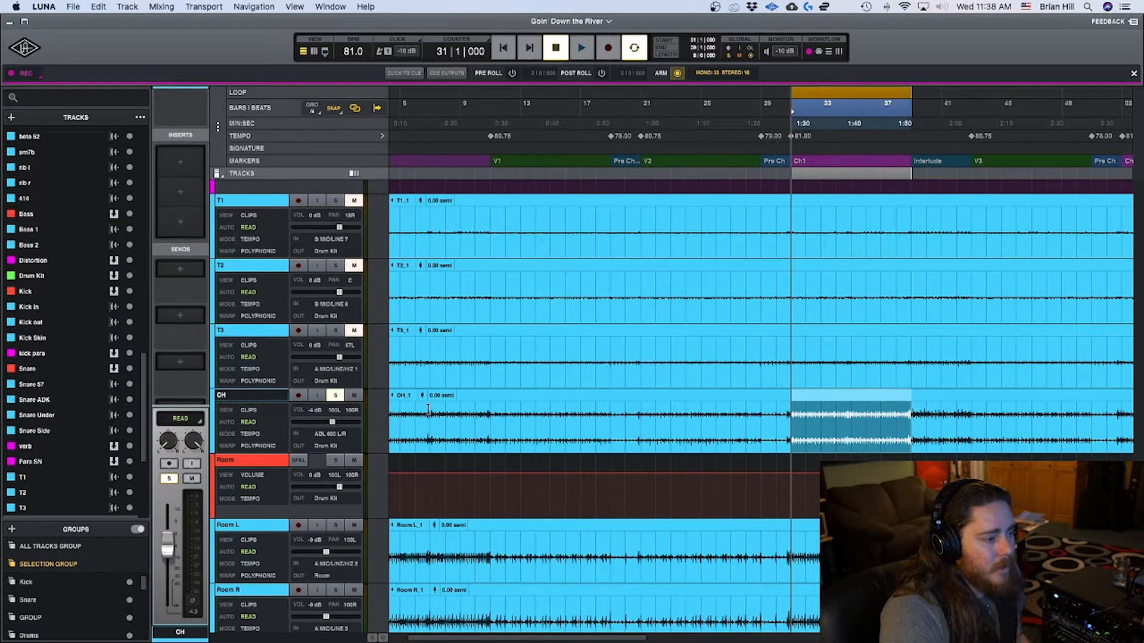
key("space")
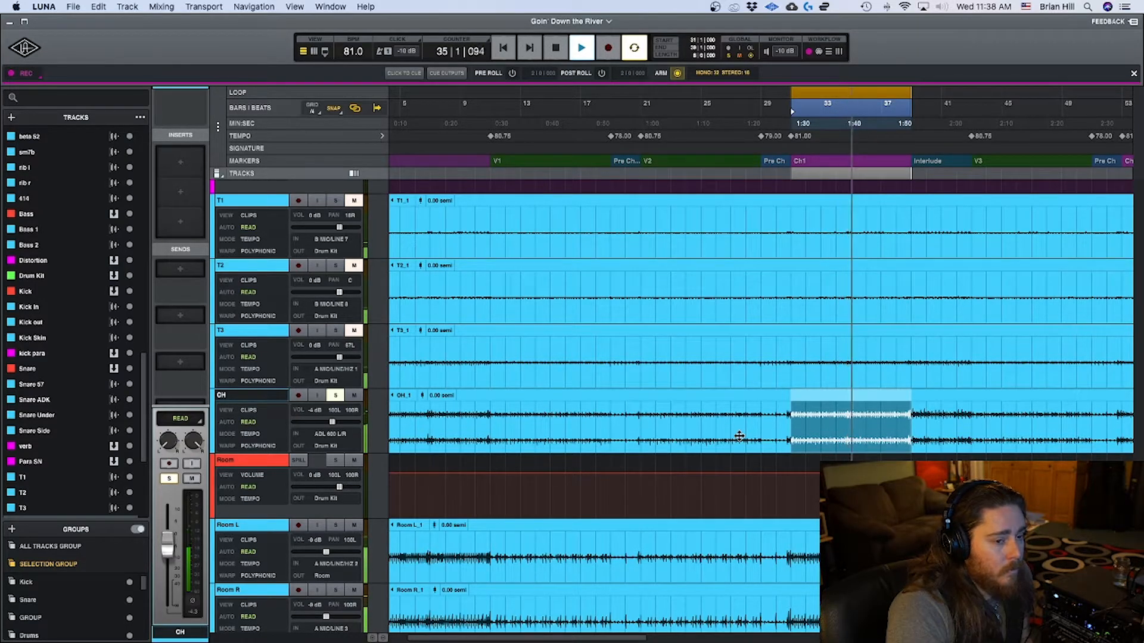
key("space")
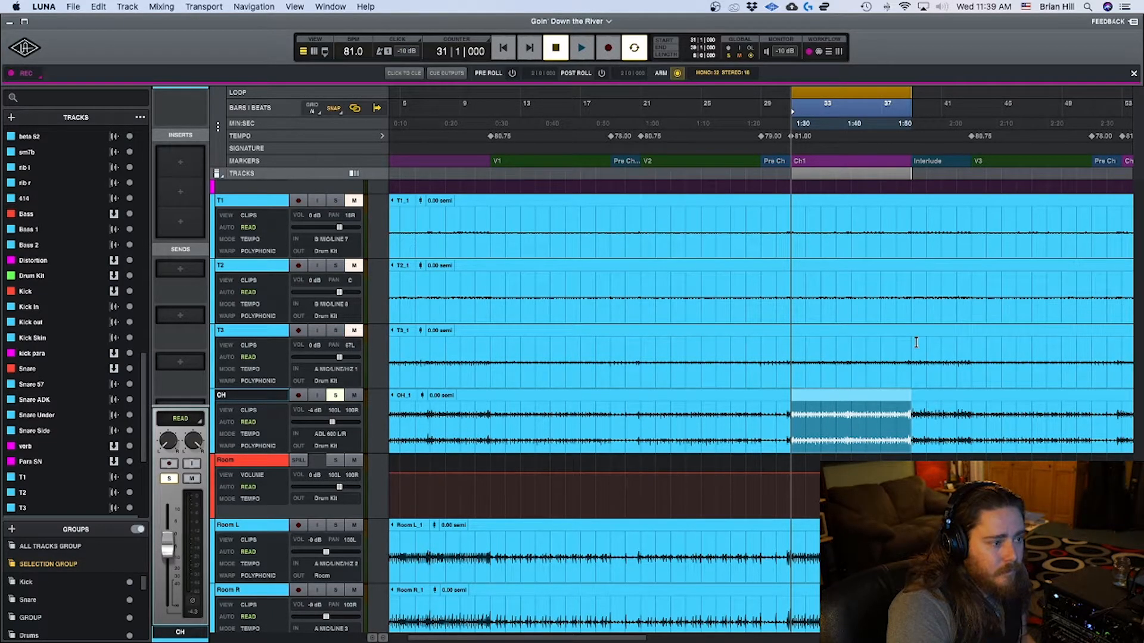
Play the soloed overheads through the Ch1 loop and unsolo the OH track to hear it with the other tracks.
key("space")
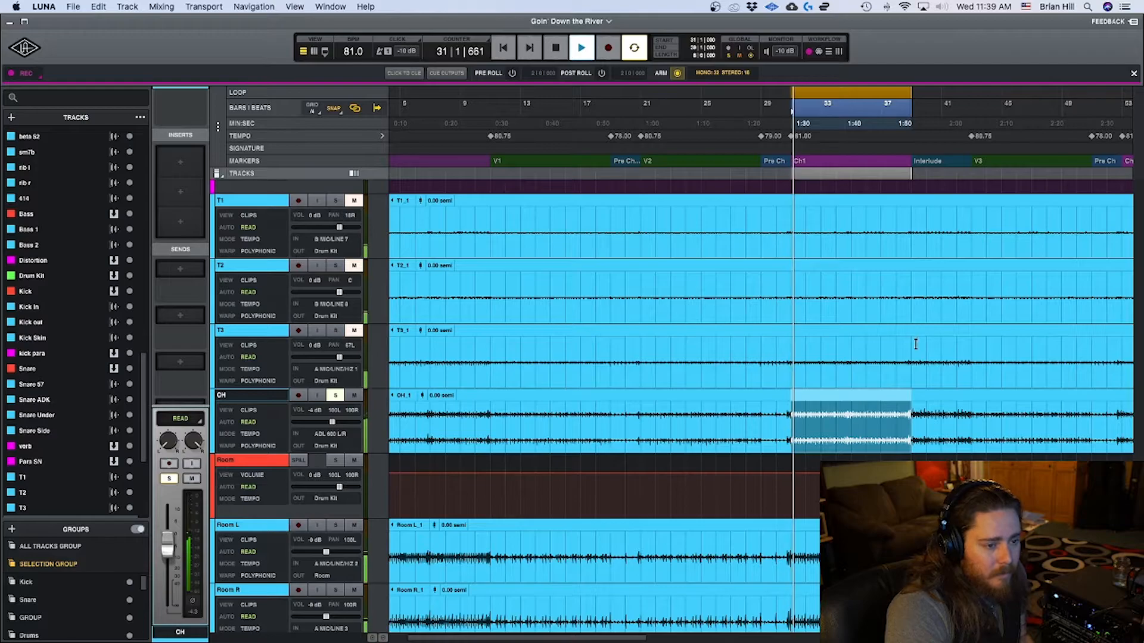
left_click(336, 396)
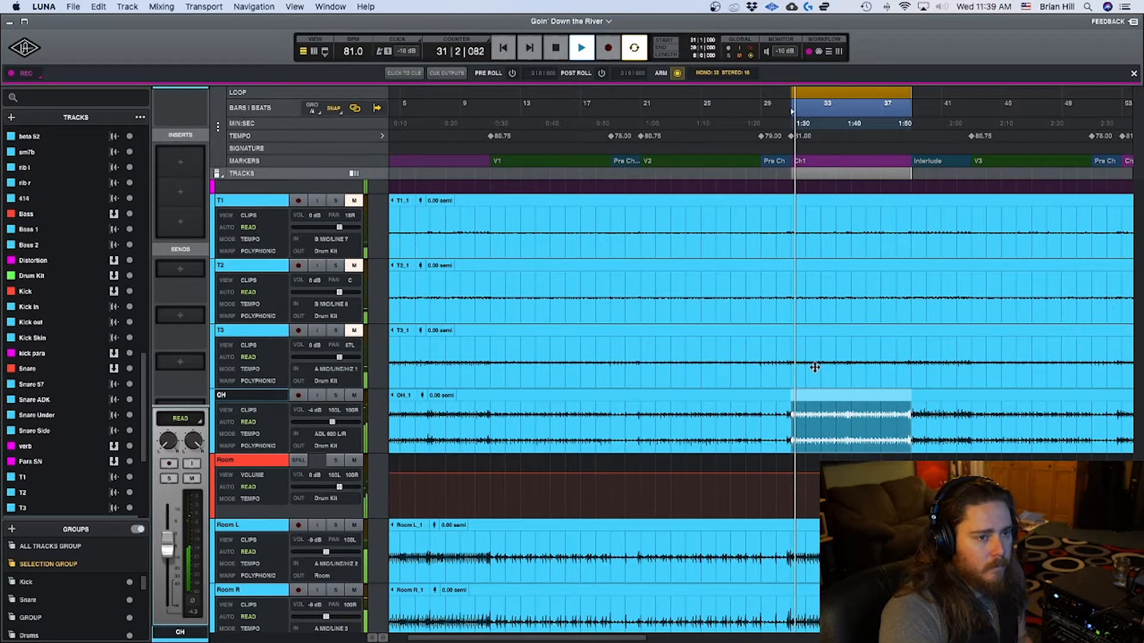
key("space")
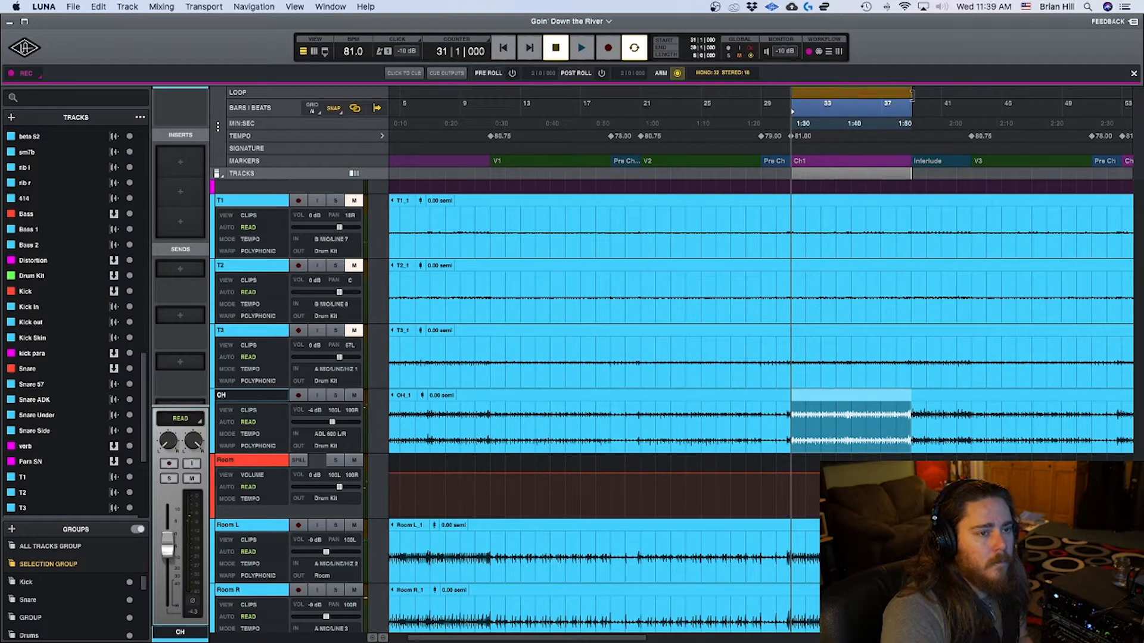
Extend the loop range to the end of the Interlude and play it with the Room bus soloed.
left_click_drag(911, 93, 971, 93)
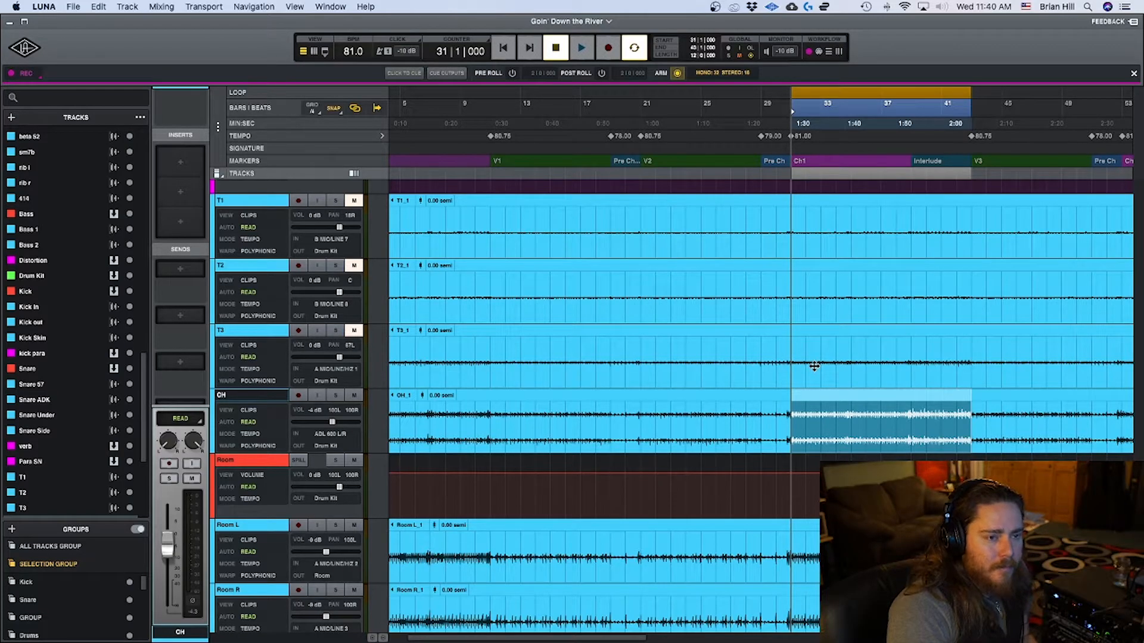
scroll(814, 366, "down", 2)
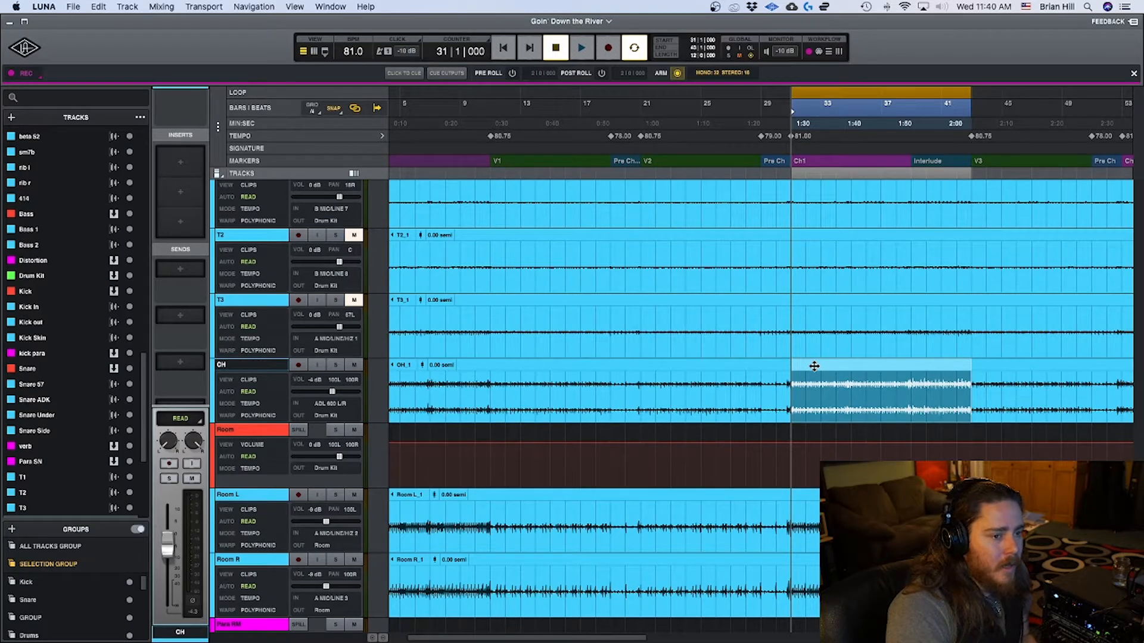
scroll(813, 366, "down", 4)
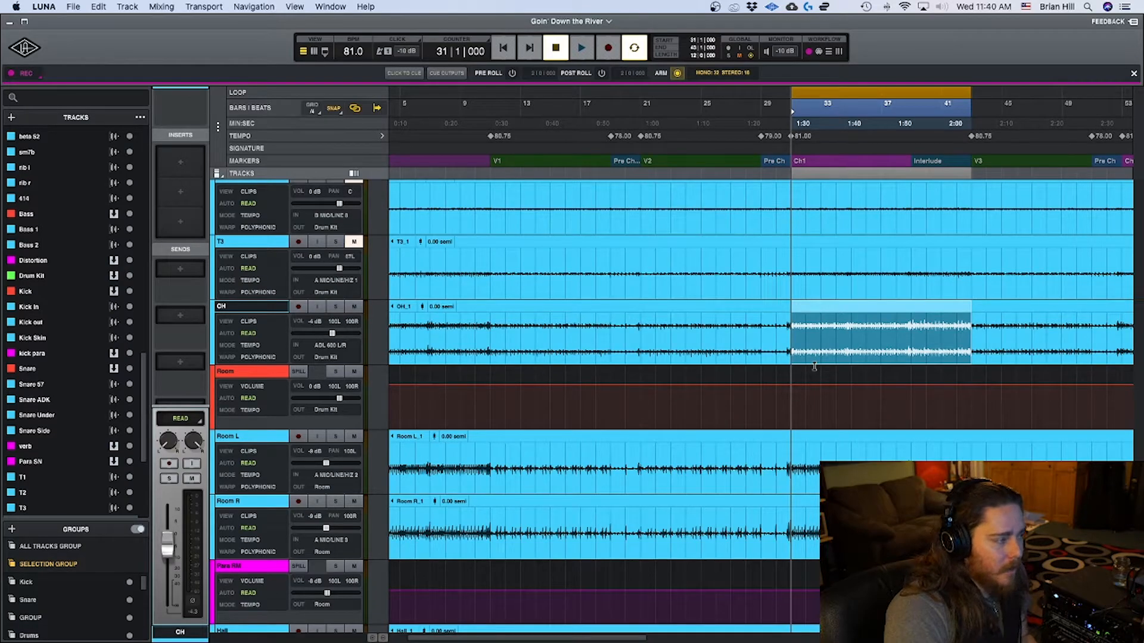
scroll(813, 366, "down", 1)
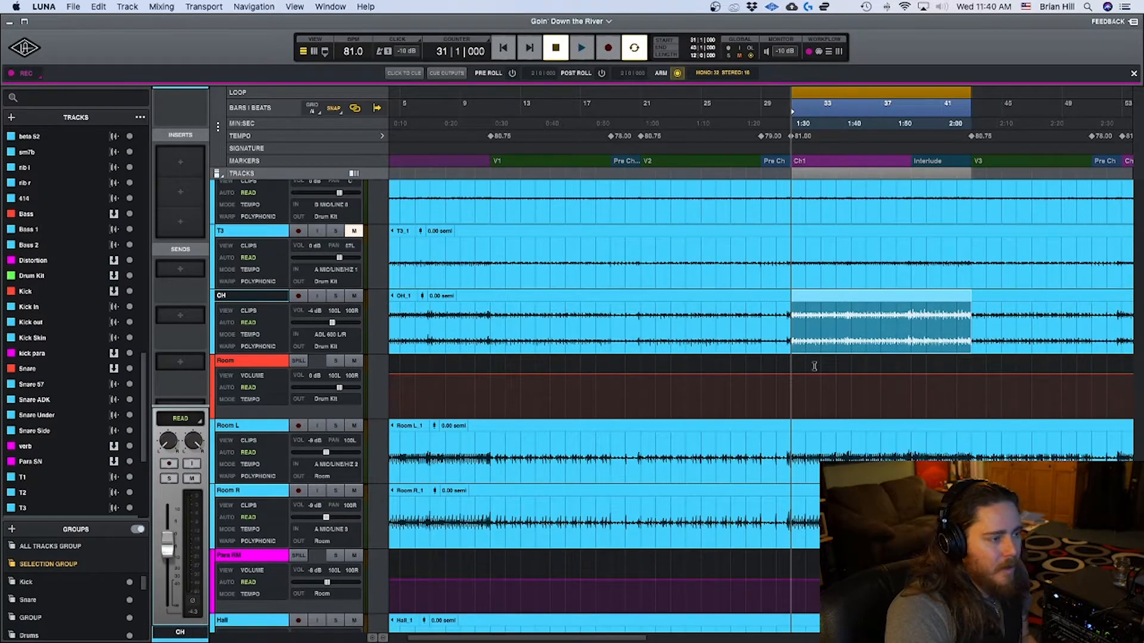
scroll(814, 366, "down", 1)
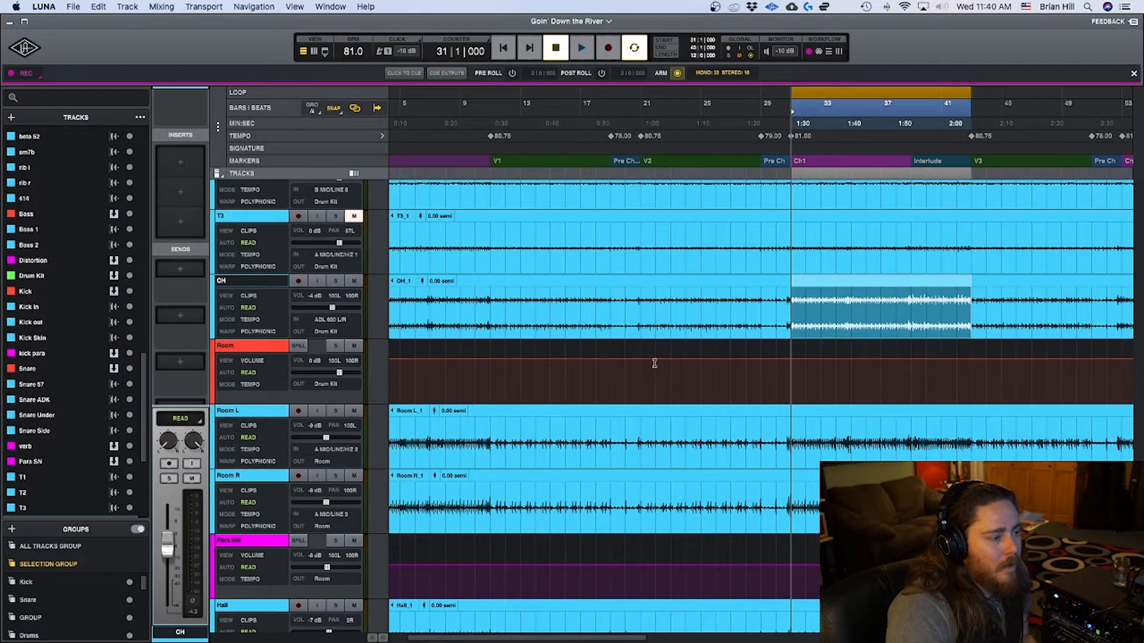
left_click(334, 349)
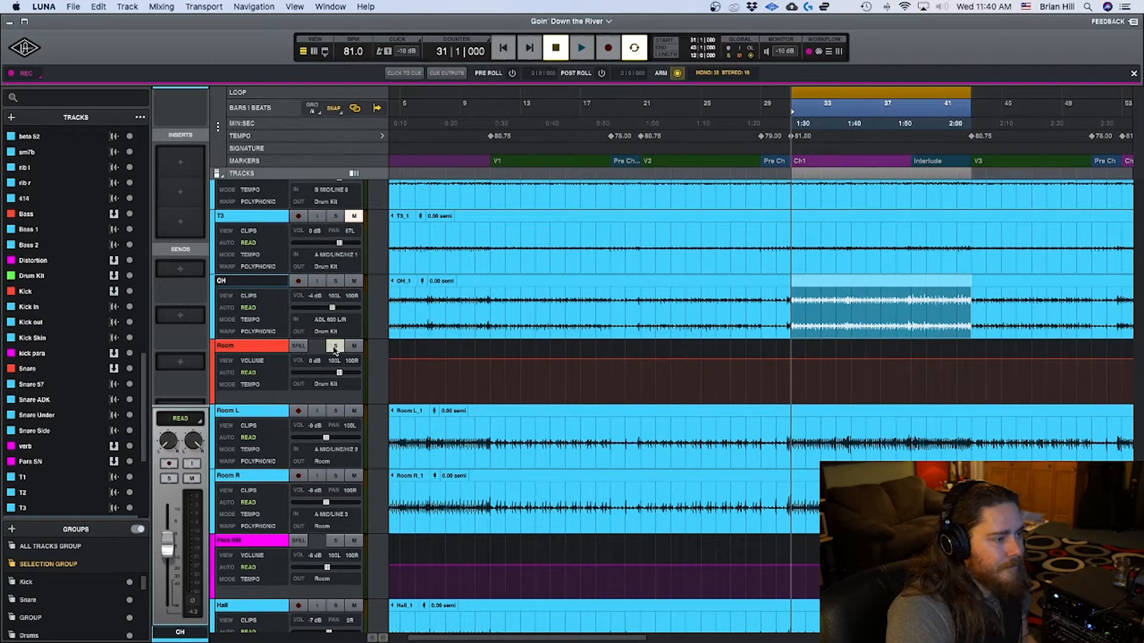
key("space")
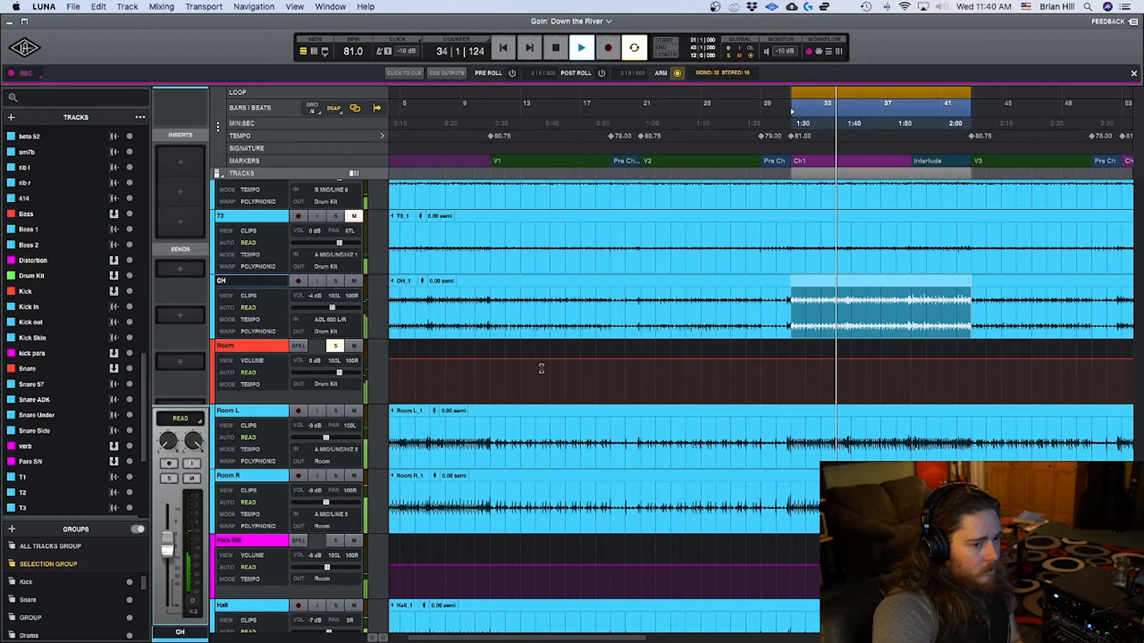
key("space")
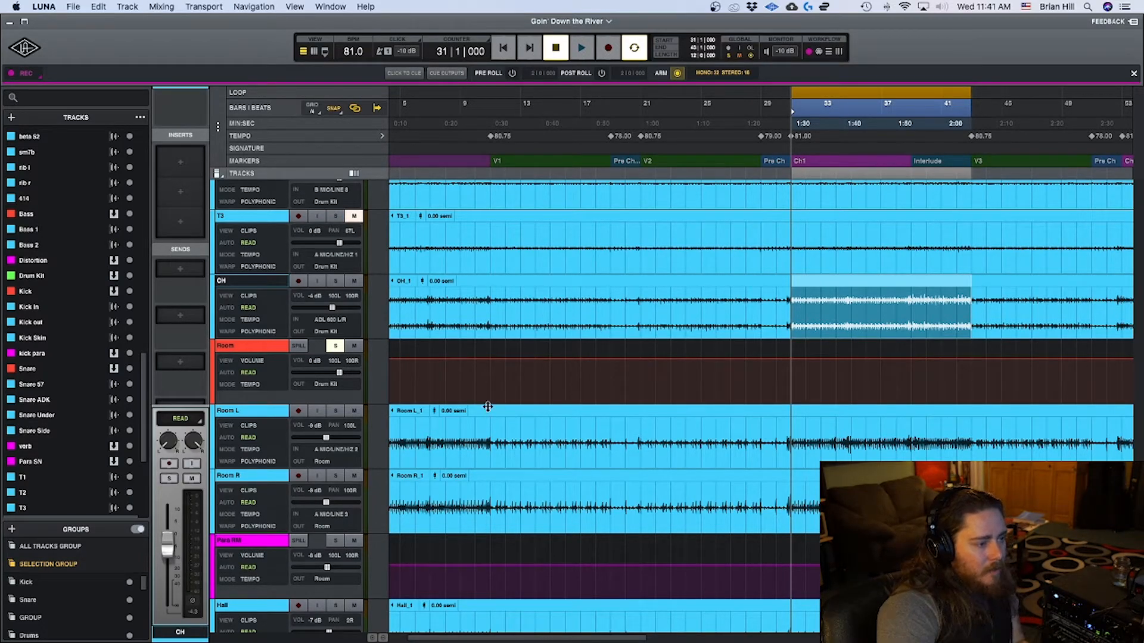
Select the Para RM track, play the loop, and examine its Plus 10 dB Compressor and IR-L Full reverb settings.
left_click(266, 540)
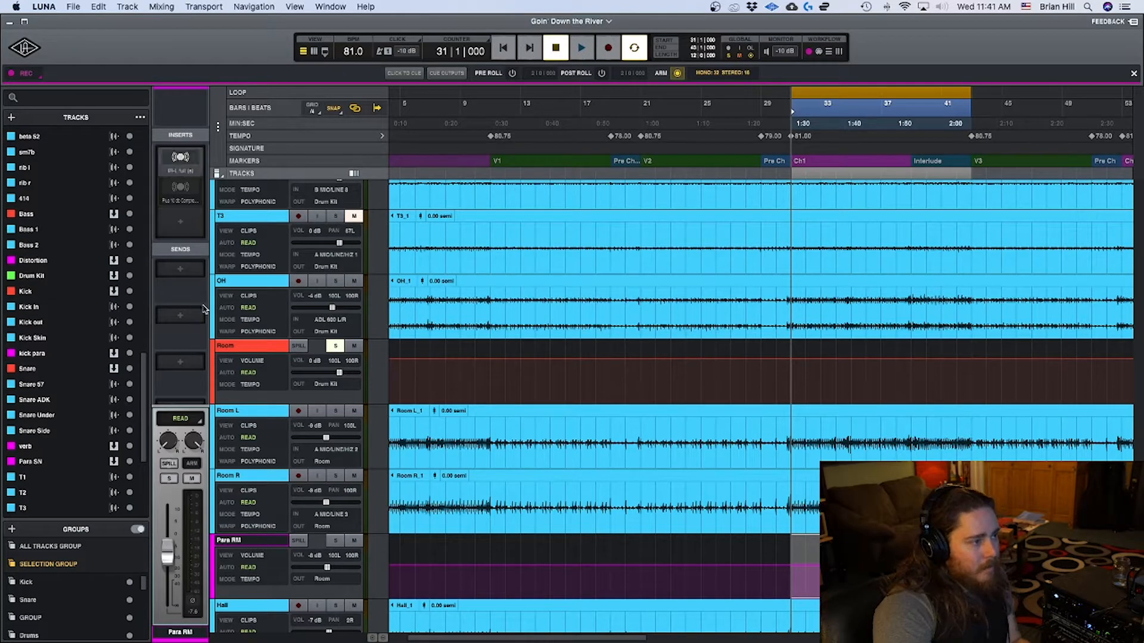
key("space")
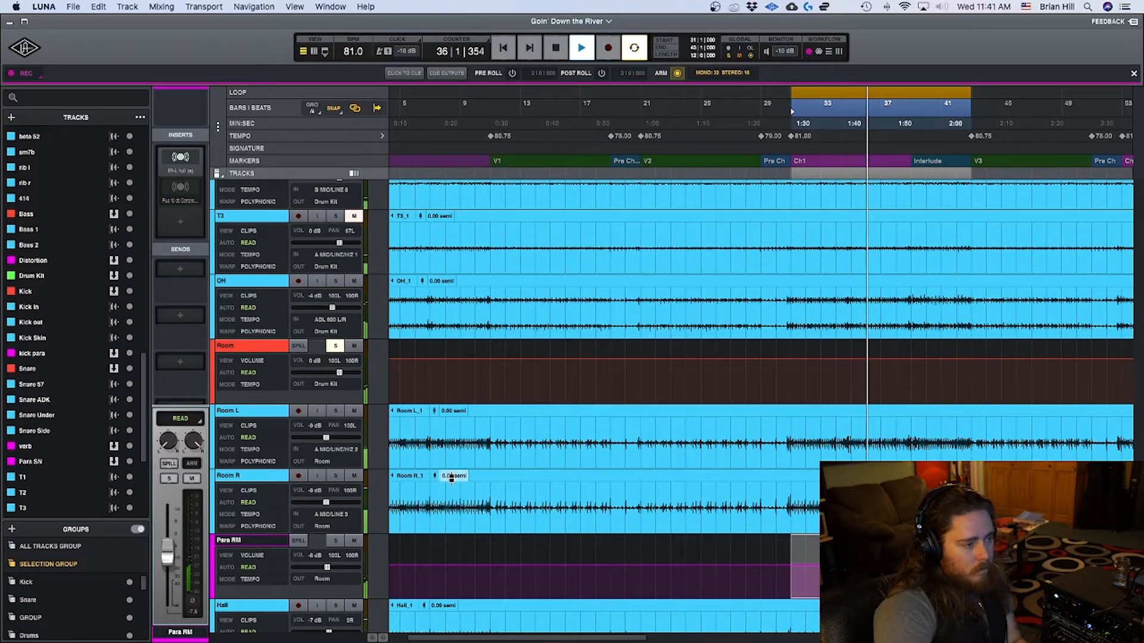
key("space")
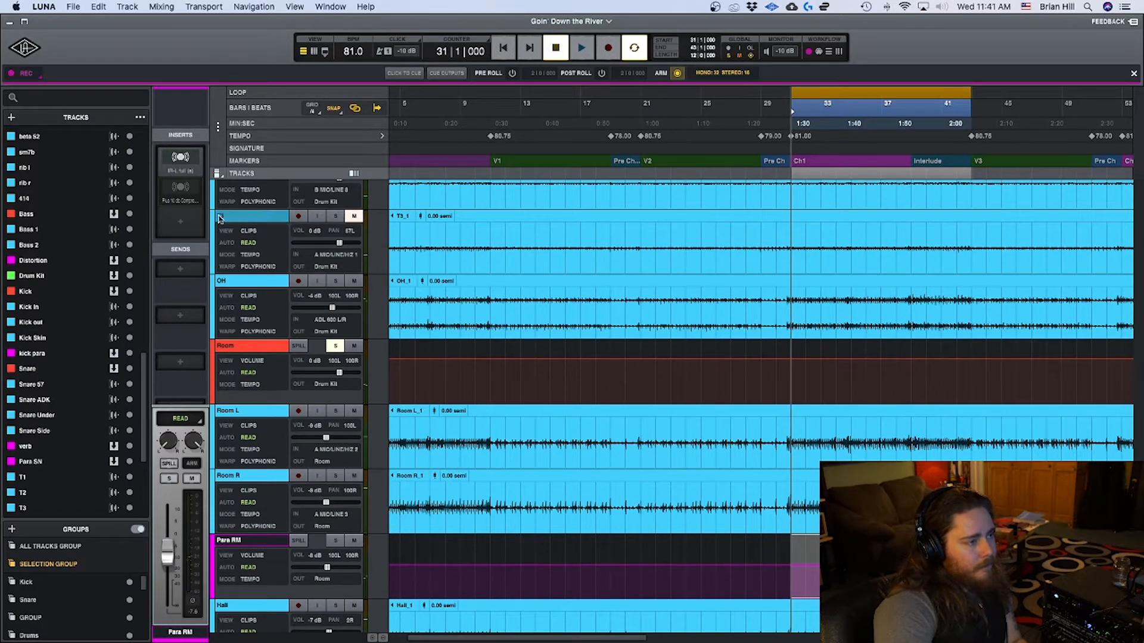
left_click(190, 190)
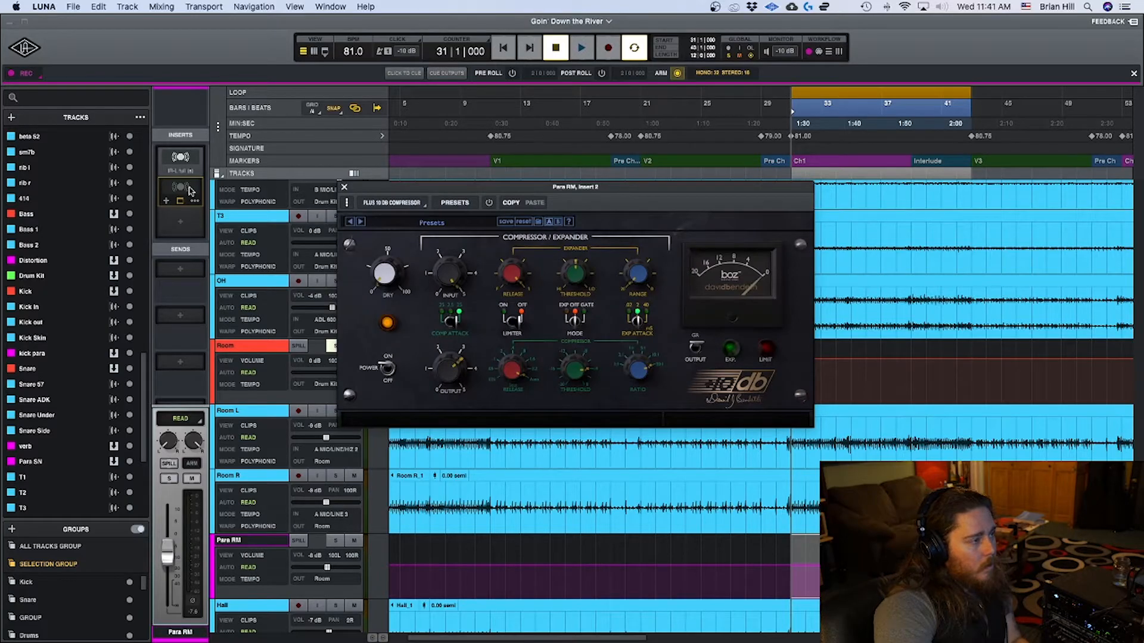
left_click(180, 157)
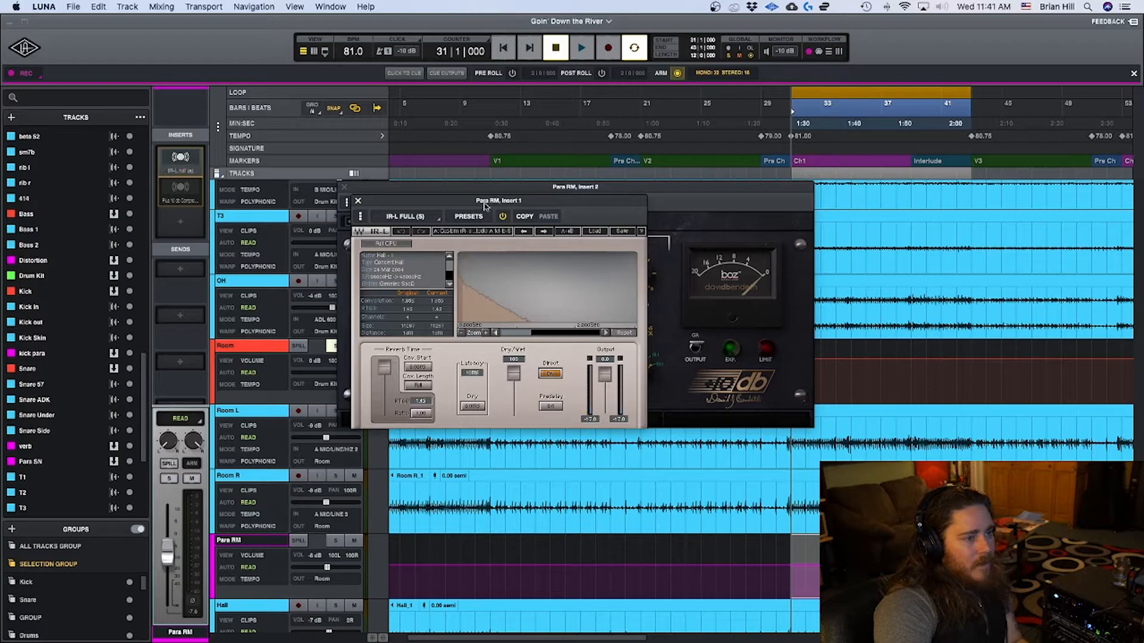
left_click_drag(544, 201, 958, 132)
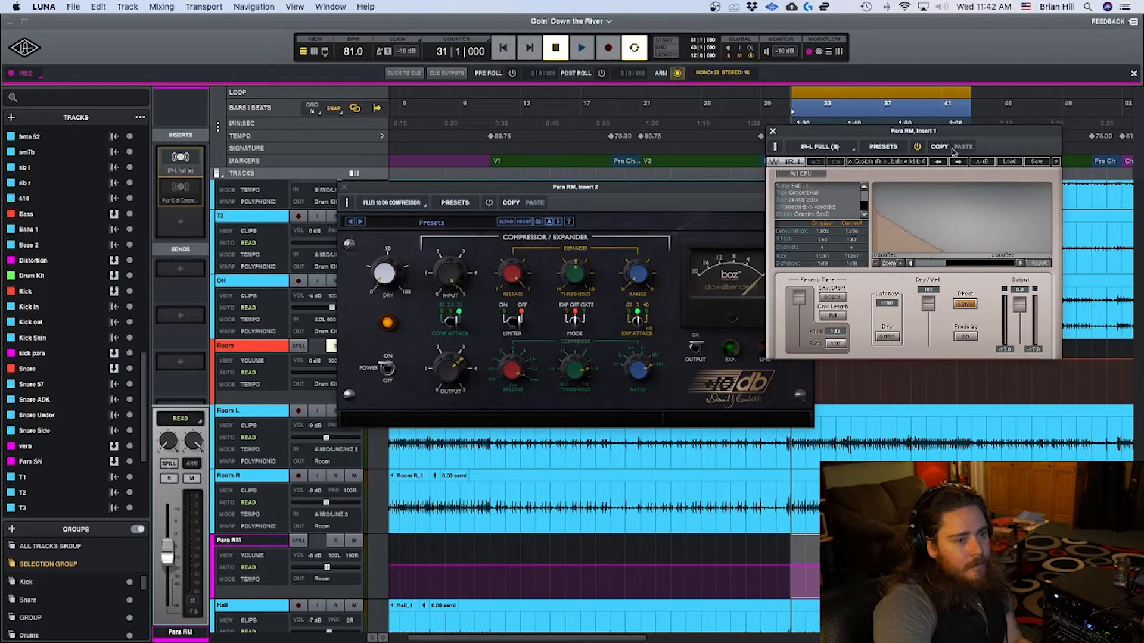
left_click(774, 132)
Enable the bypassed Plus 10 dB Compressor on Para RM during loop playback and close its window.
left_click_drag(620, 193, 773, 188)
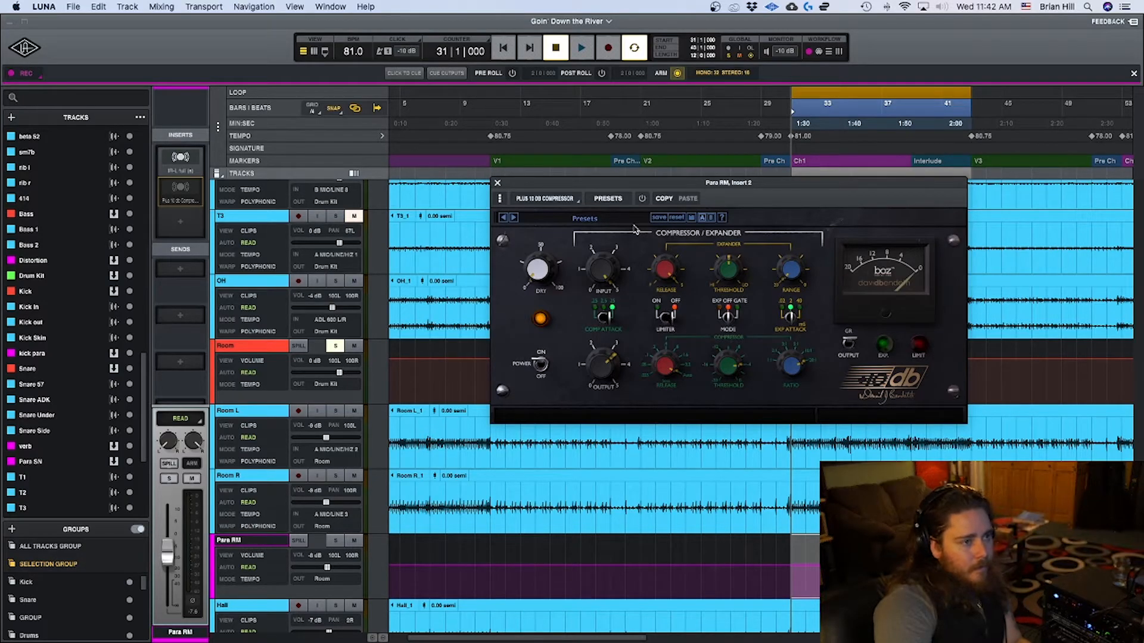
key("space")
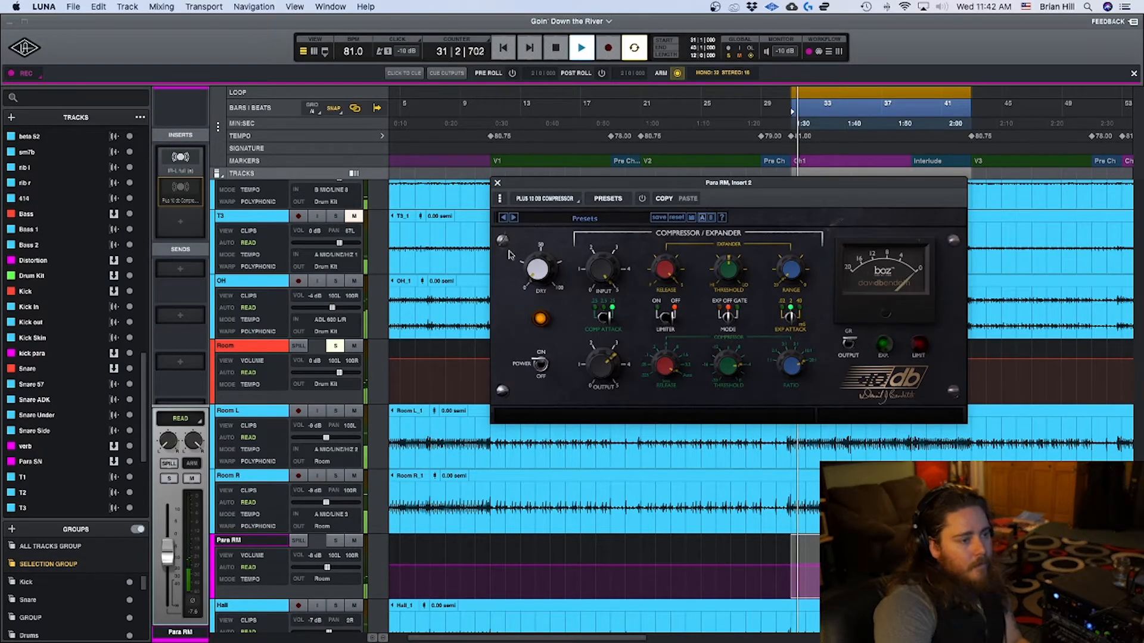
left_click(178, 190, "super")
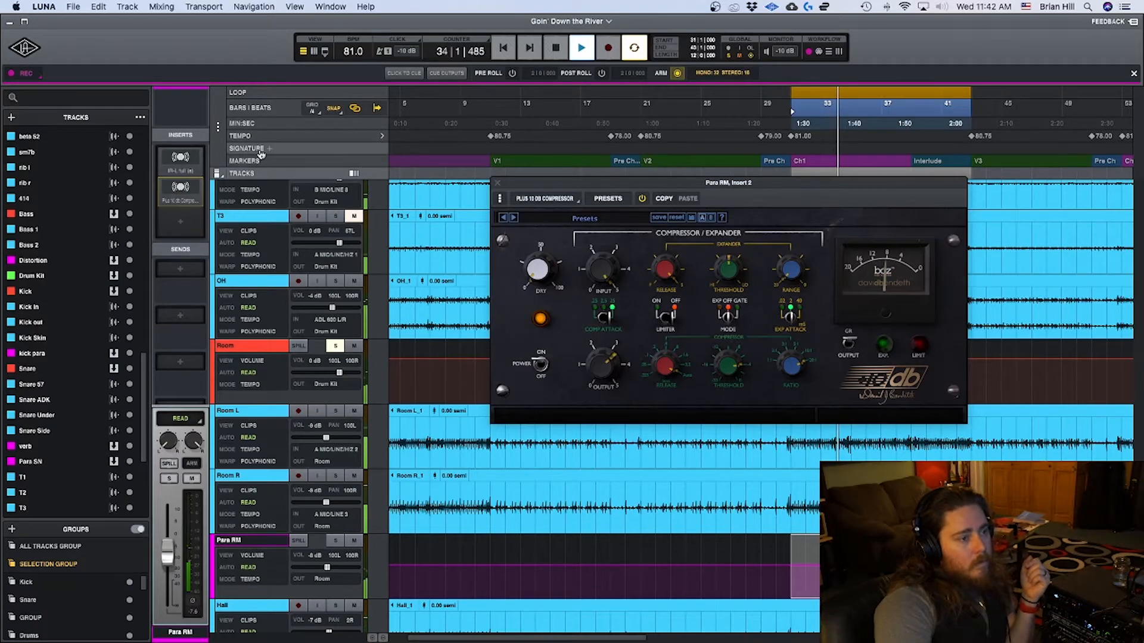
left_click(498, 183)
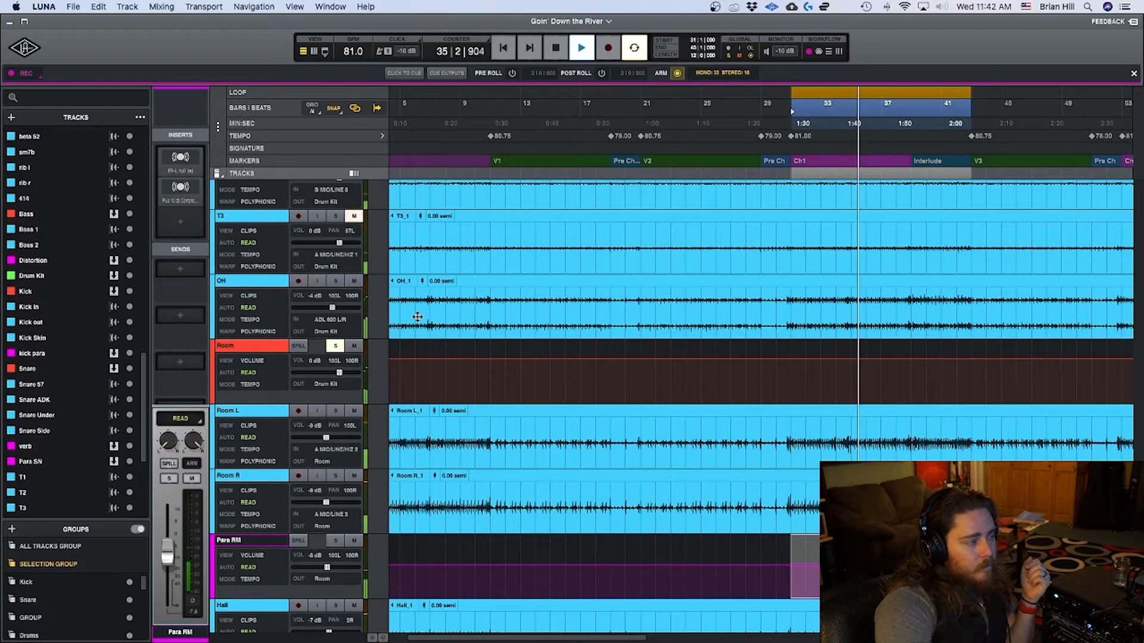
key("space")
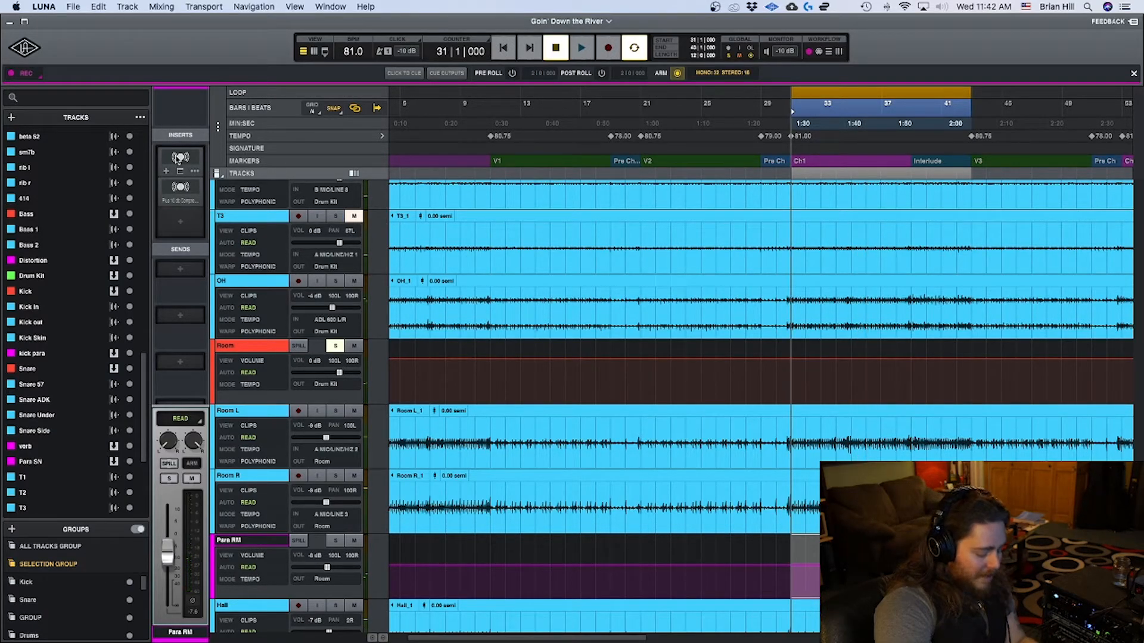
Compare the soloed Room bus with Para RM's reverb and compressor inserts bypassed, then re-enabled one after the other.
left_click(177, 157)
left_click(196, 187)
key("space")
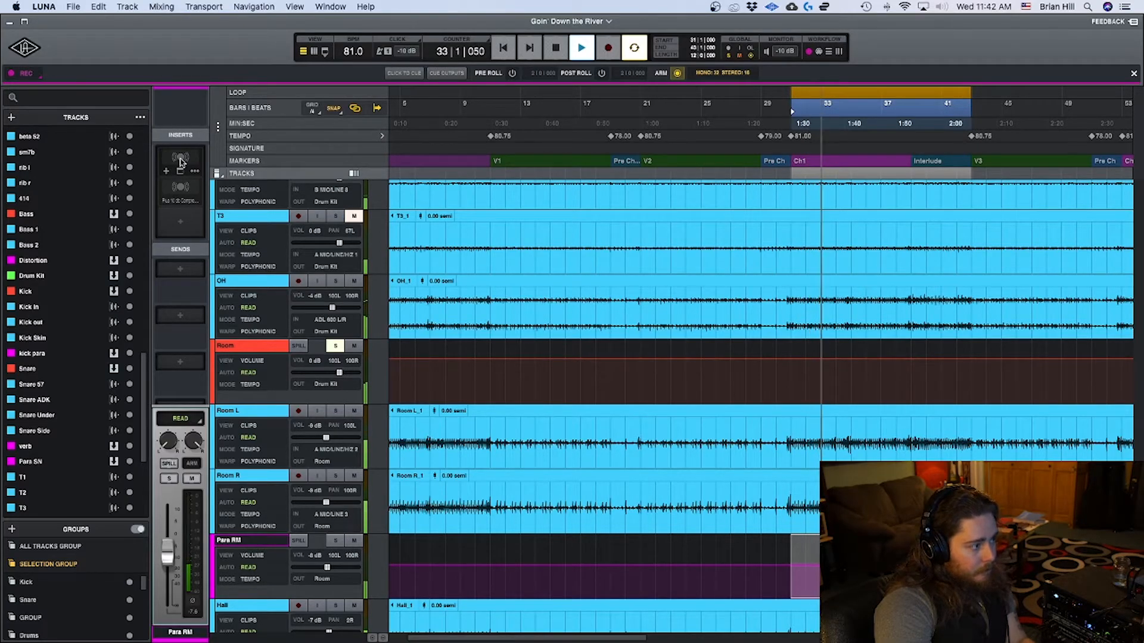
key("space")
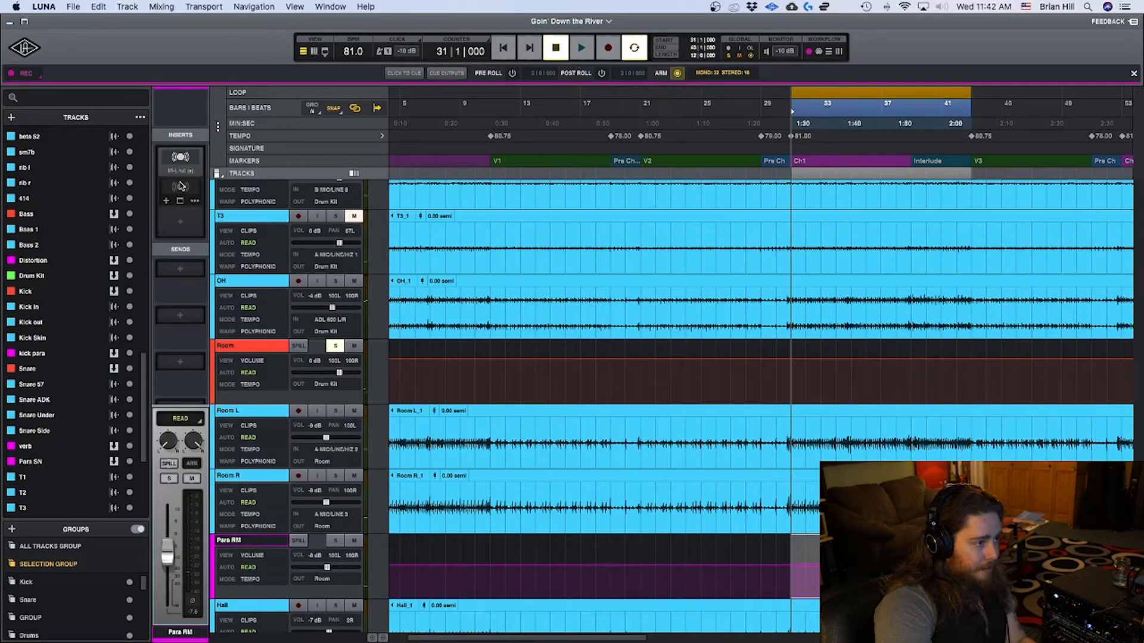
key("space")
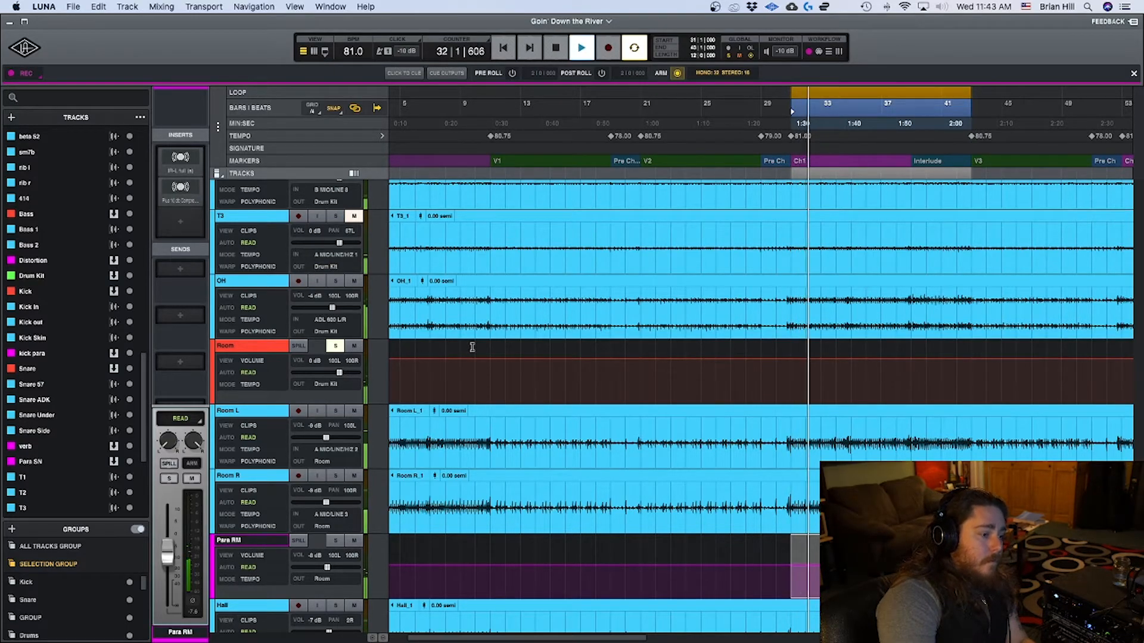
key("space")
Unsolo the Room bus and compare the loop with both Para RM inserts bypassed and re-enabled.
mouse_move(182, 171)
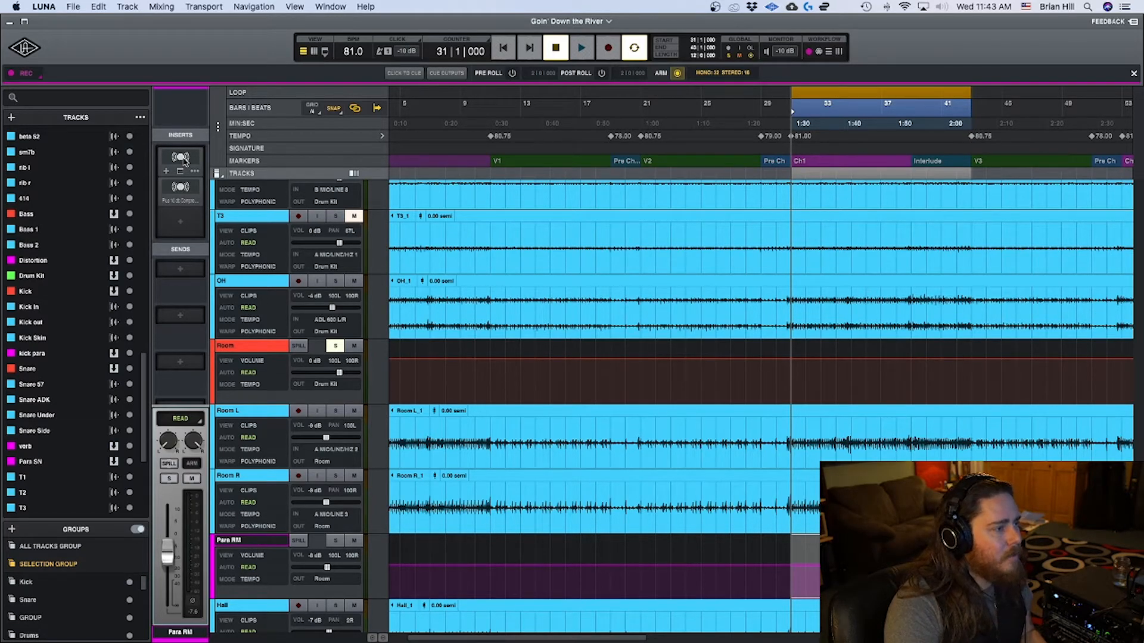
left_click(330, 349)
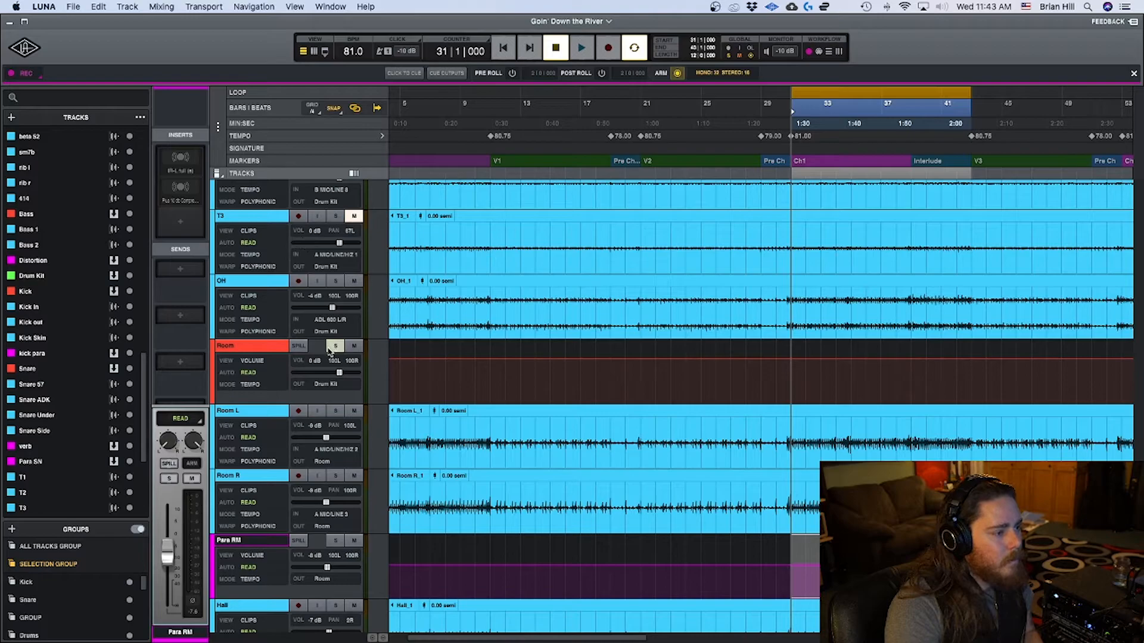
key("space")
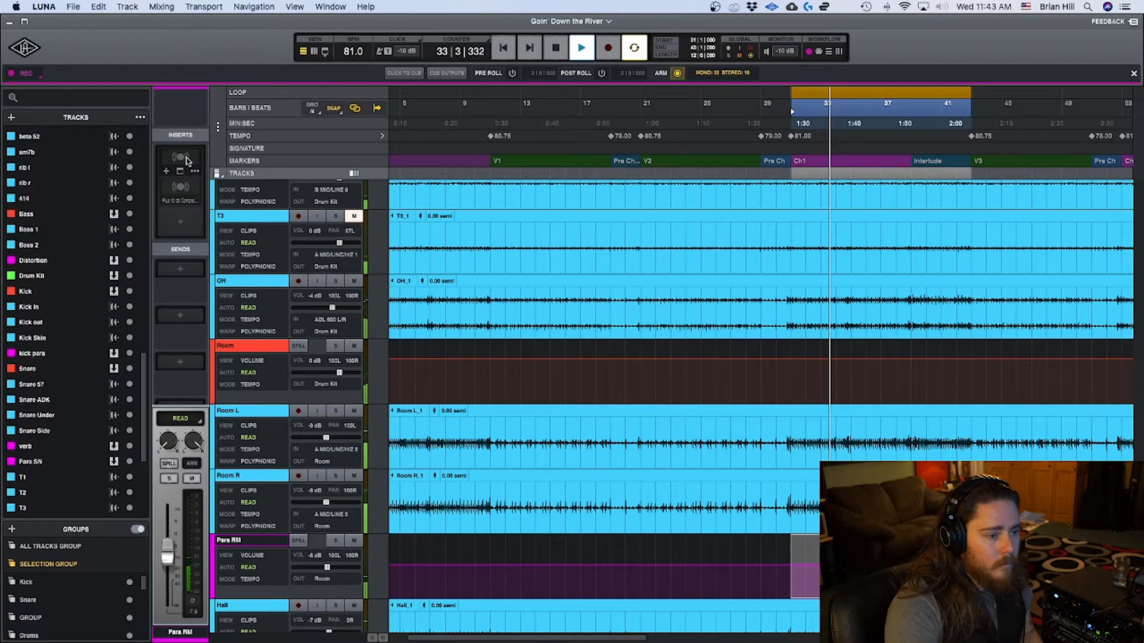
key("space")
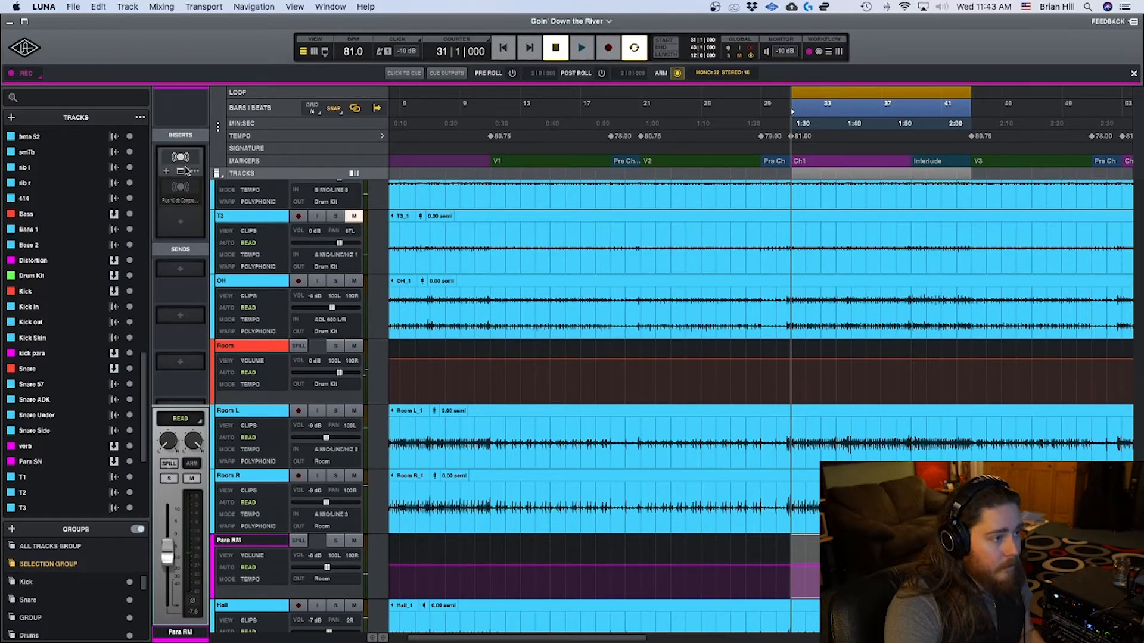
key("space")
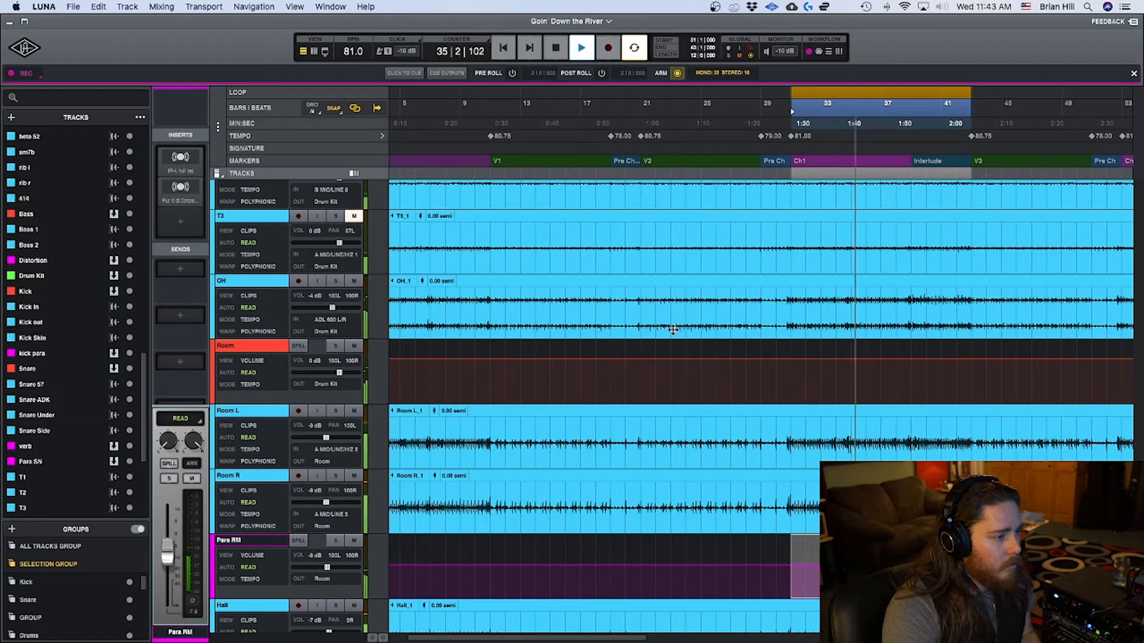
key("space")
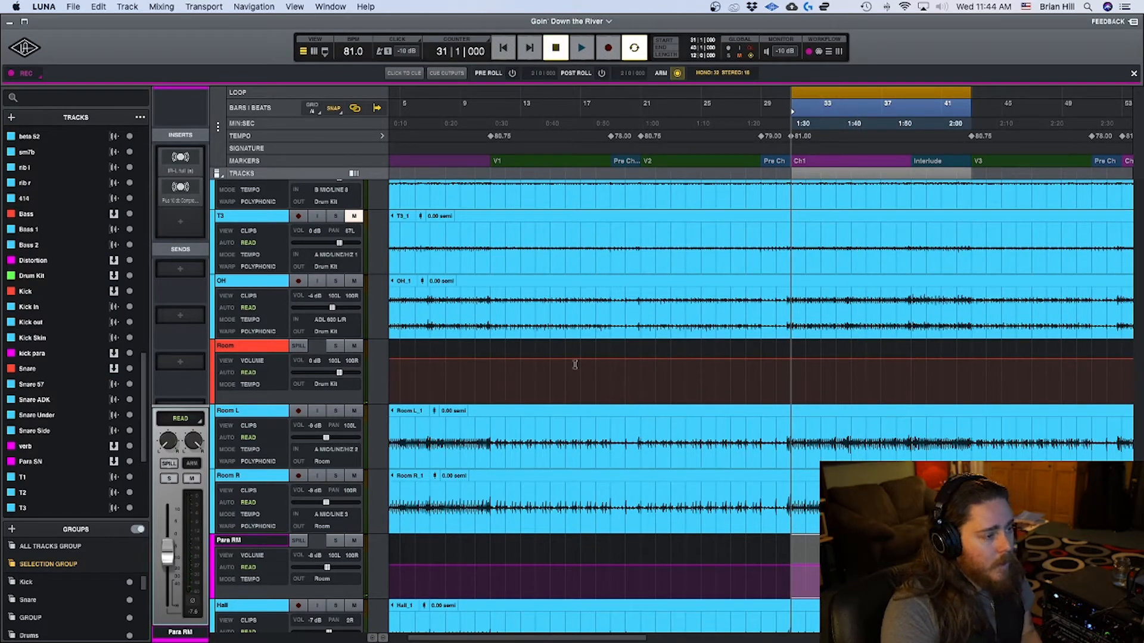
Solo the Hall track and play it through the Ch1 and Interlude loop.
scroll(267, 460, "down", 5)
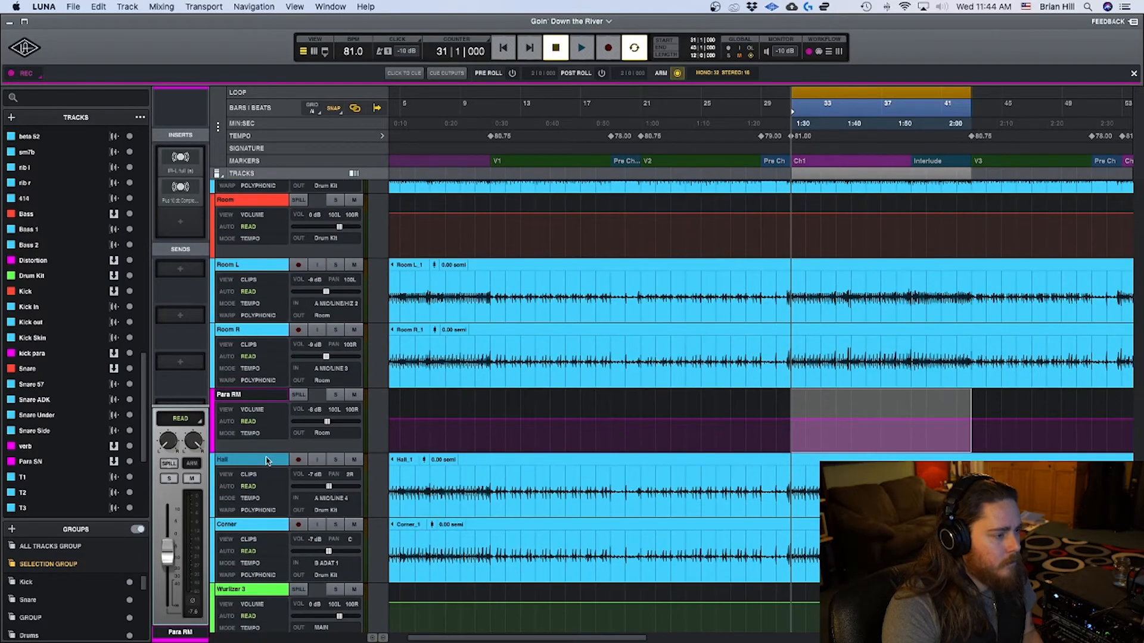
scroll(266, 461, "down", 1)
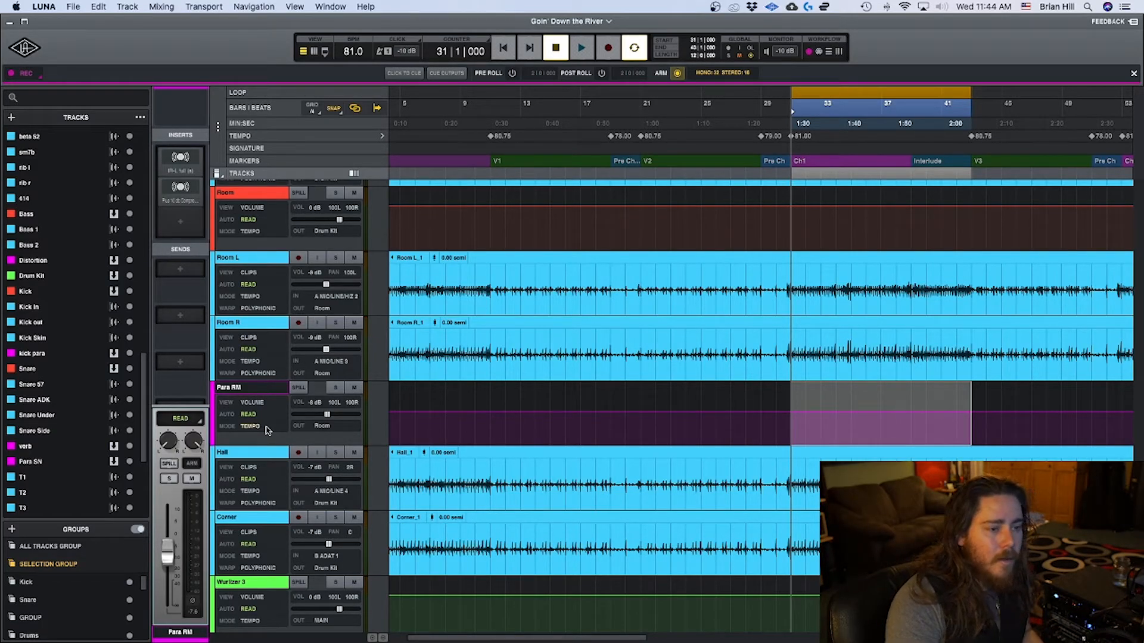
left_click(336, 454)
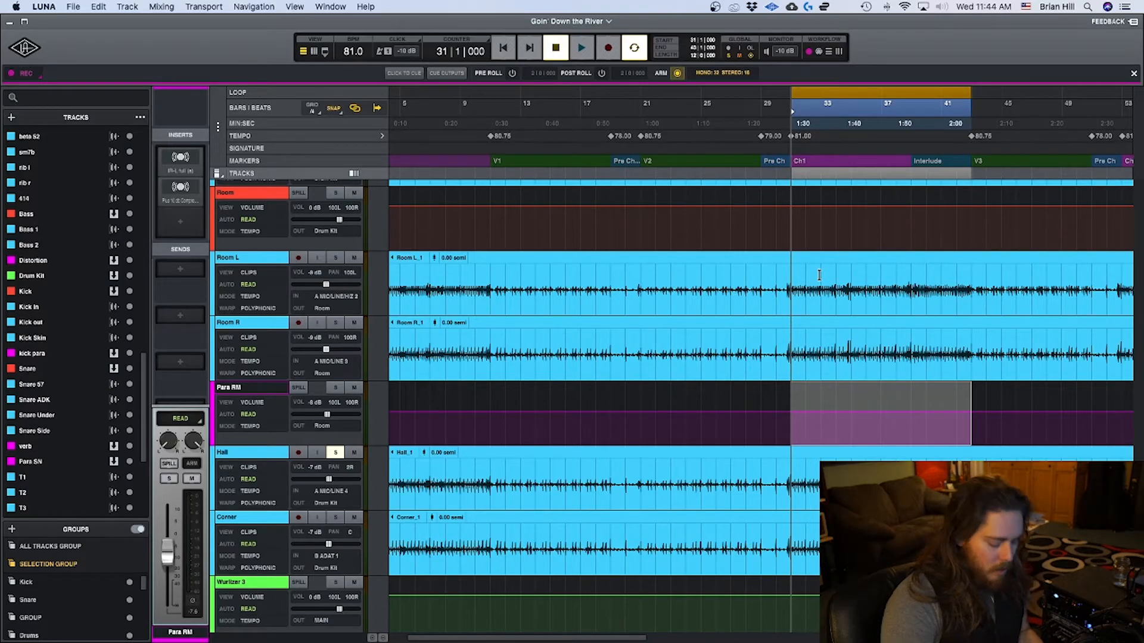
key("space")
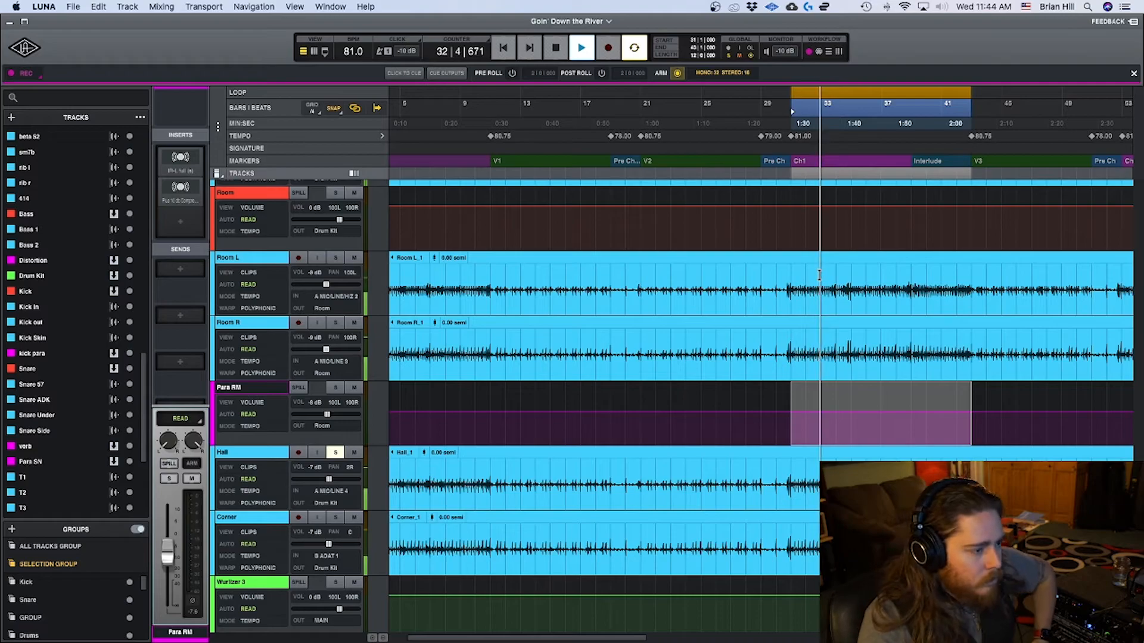
Solo the Corner track in place of Hall, audition it briefly at the start of the loop, and unsolo it.
key("space")
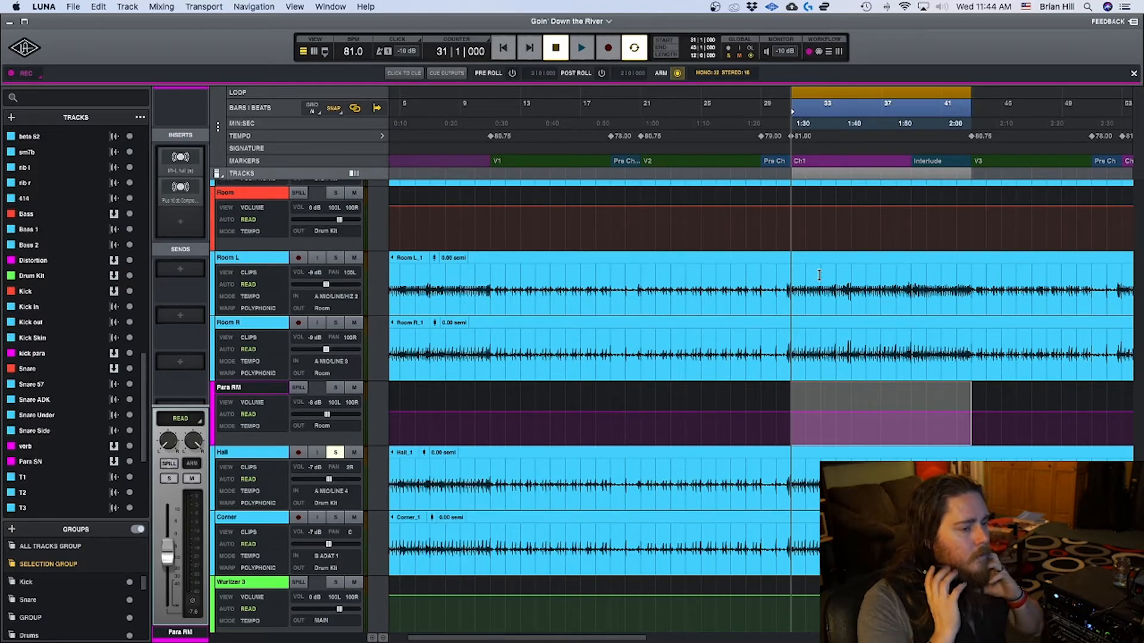
left_click(335, 517)
left_click(334, 453)
key("space")
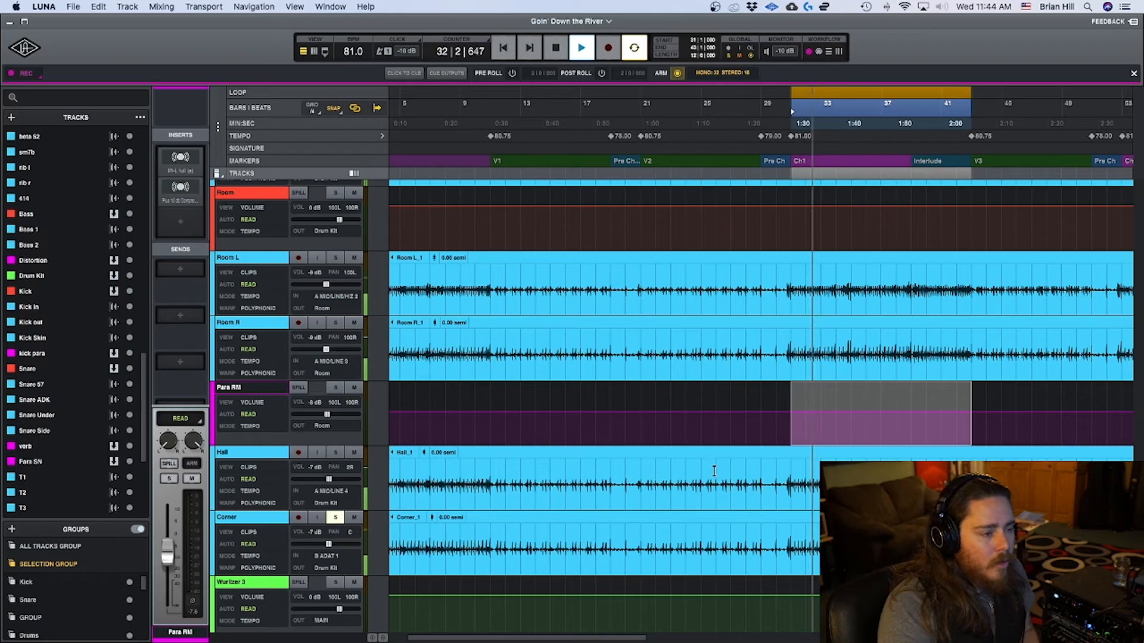
key("space")
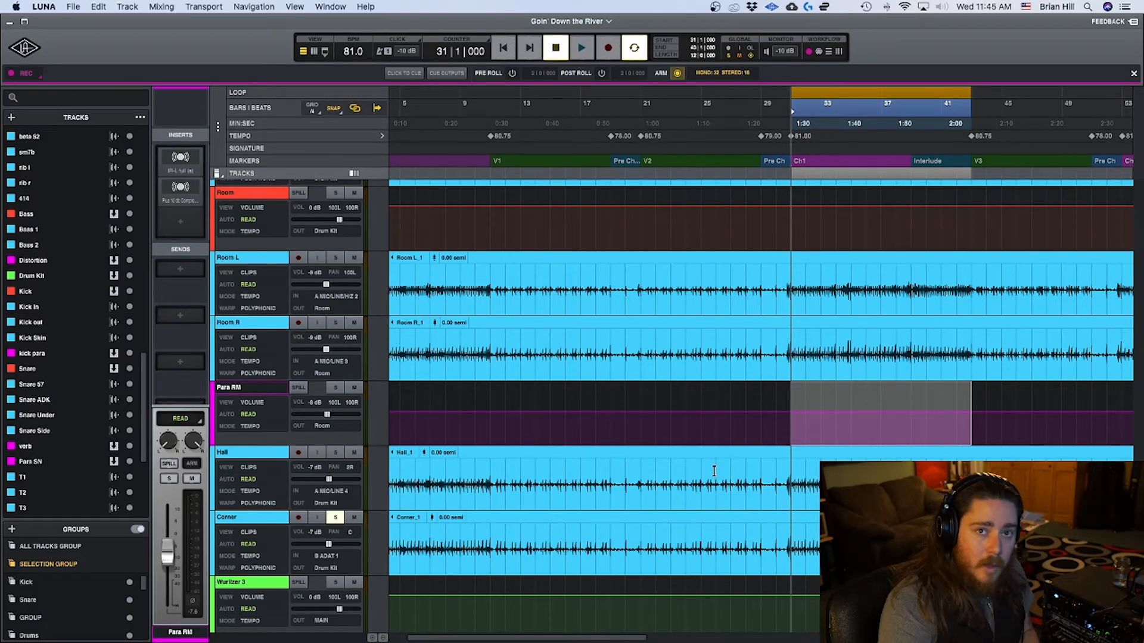
left_click(336, 520)
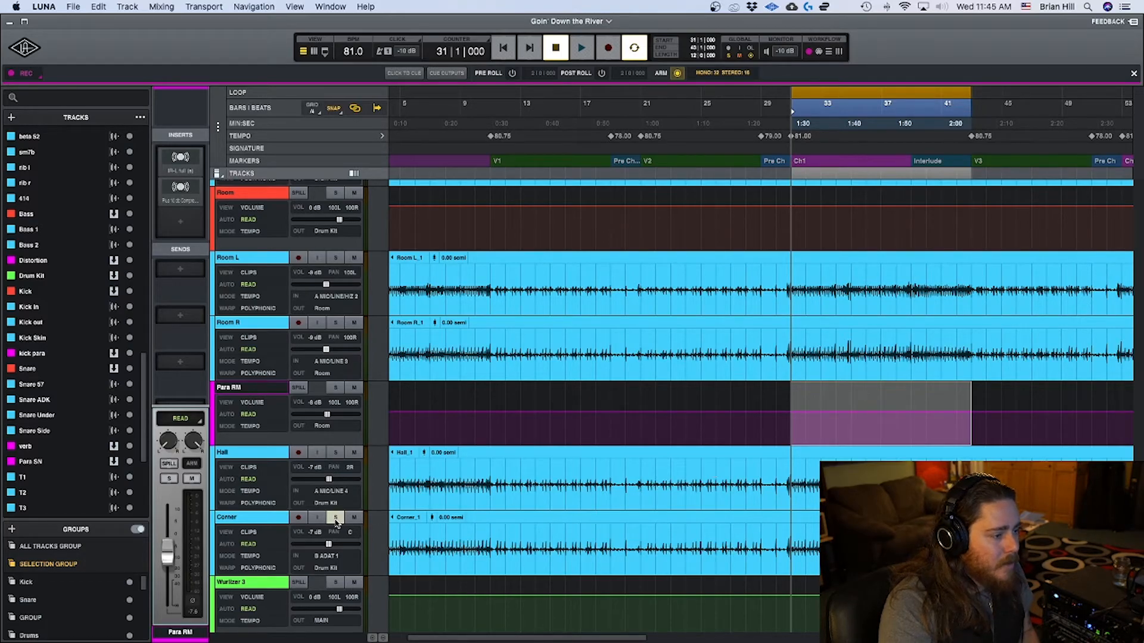
Solo the Drum Kit bus and play all the drums together through the Ch1 and Interlude loop.
scroll(461, 384, "down", 10)
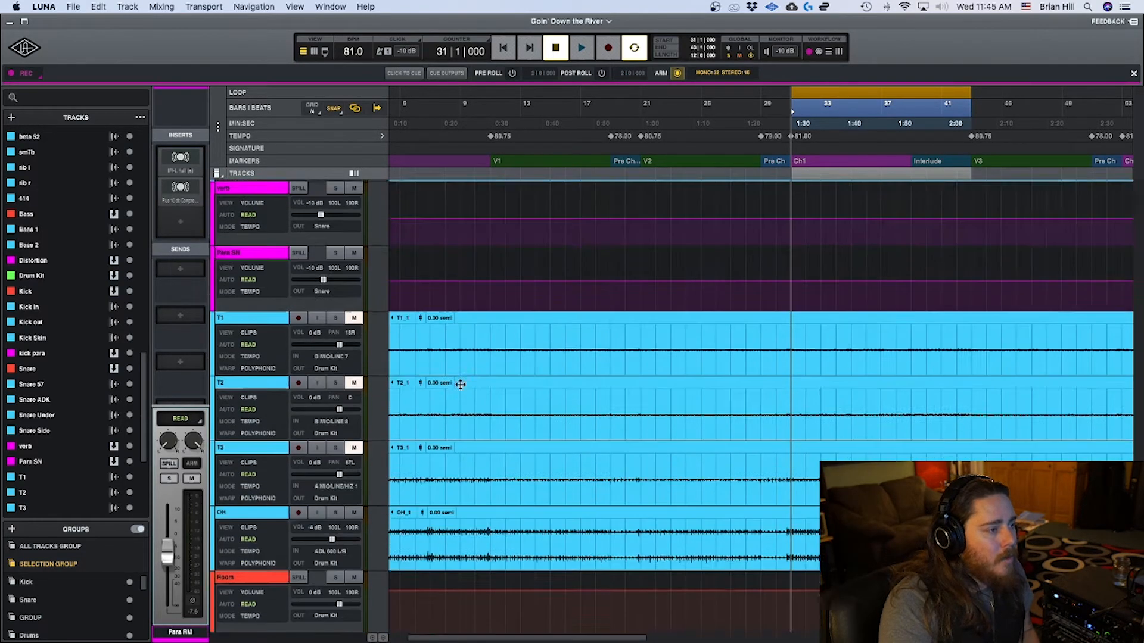
scroll(461, 385, "up", 5)
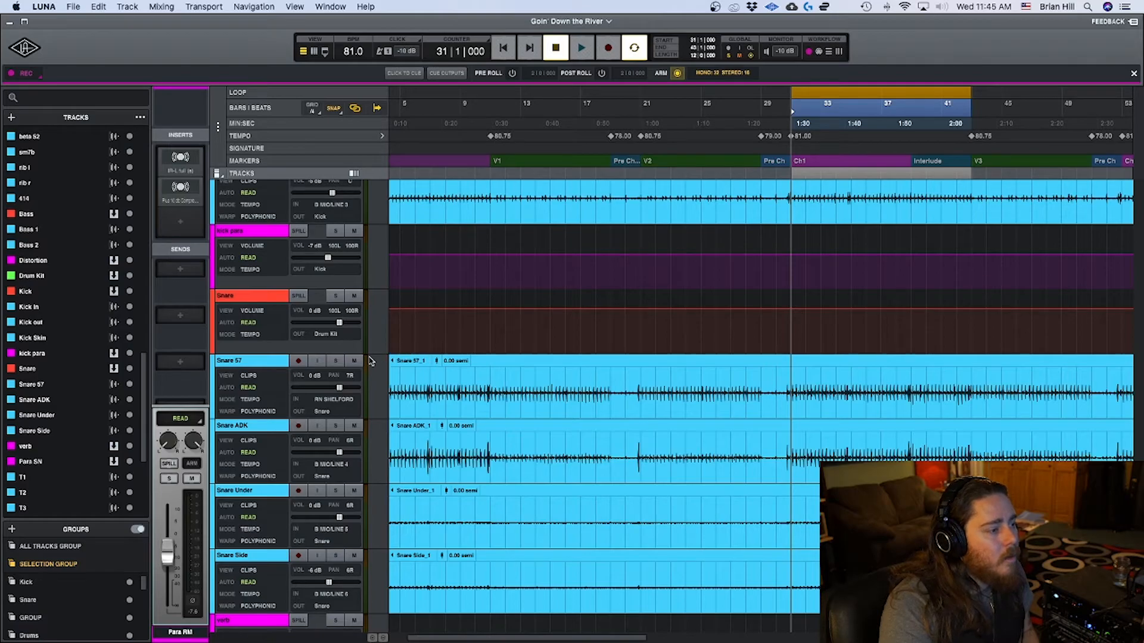
scroll(368, 360, "up", 2)
scroll(399, 358, "up", 10)
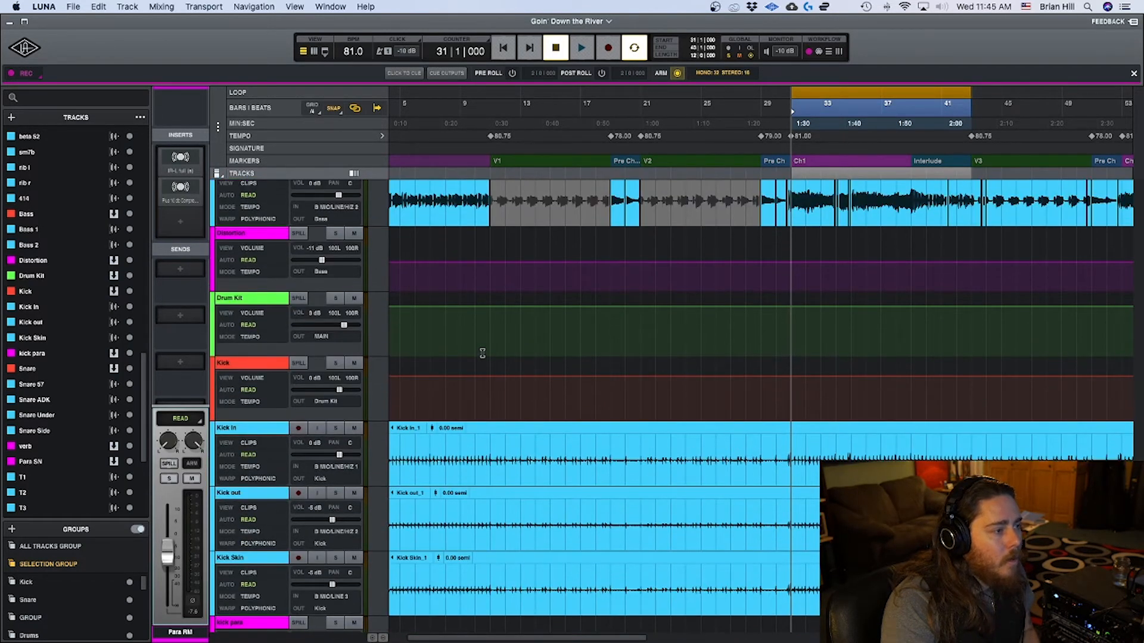
scroll(483, 354, "up", 2)
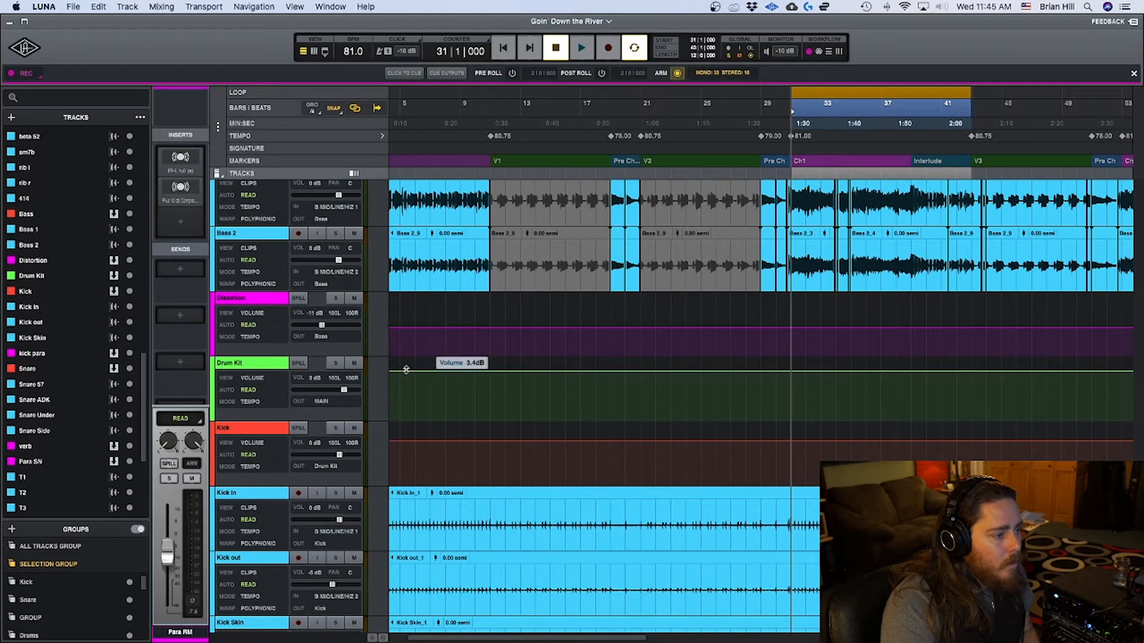
left_click(334, 365)
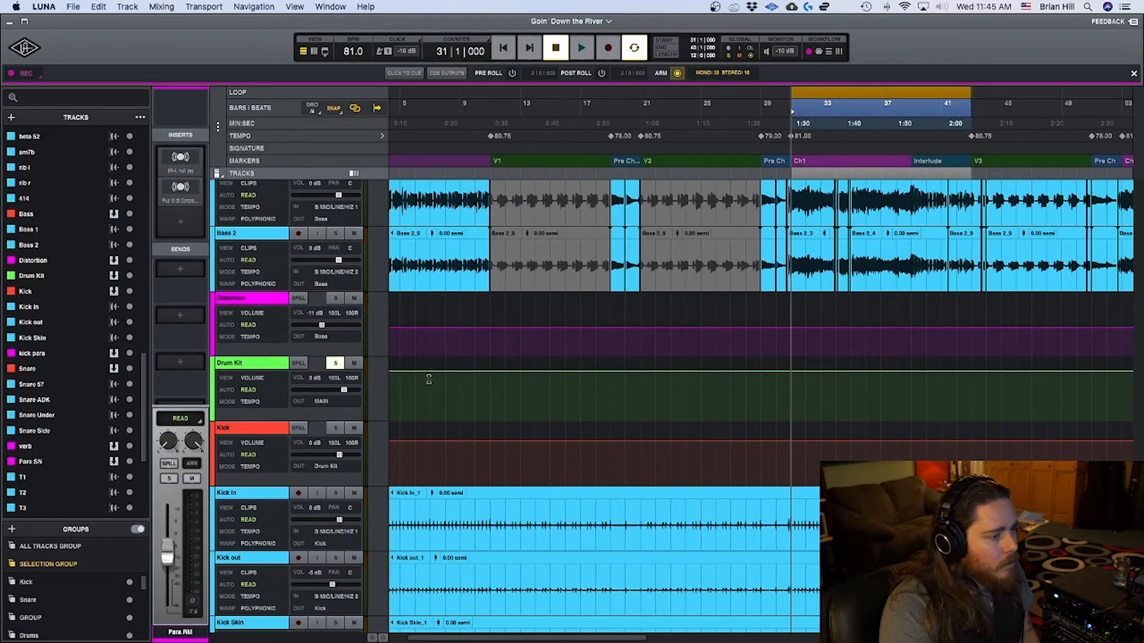
key("space")
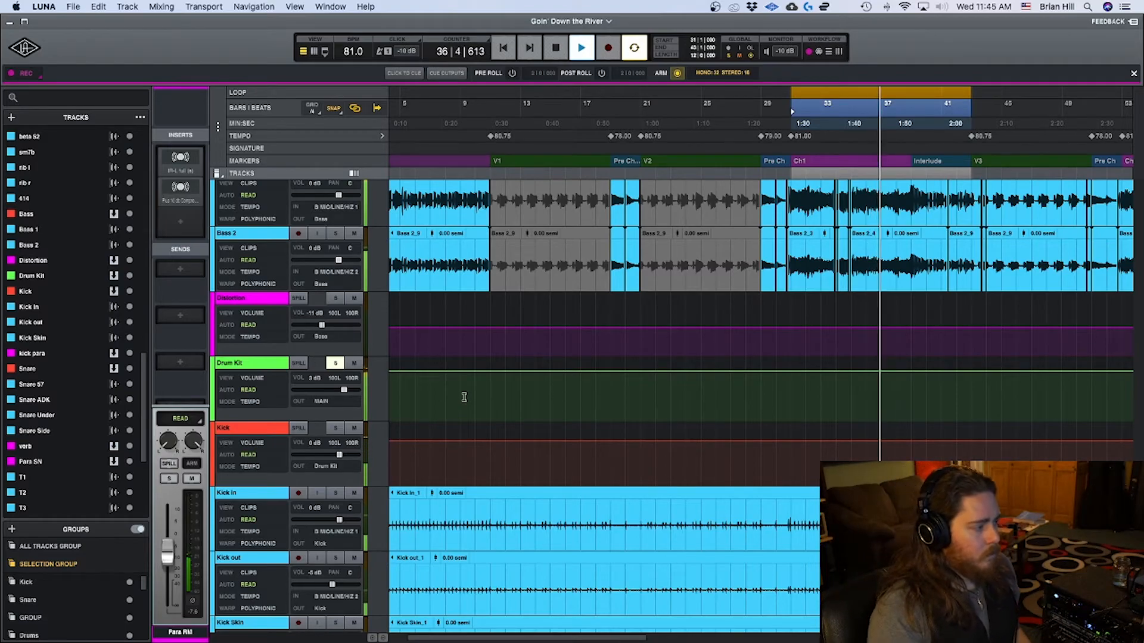
Unsolo the Drum Kit bus during playback and audition the full mix, replaying from bar 38 into V3 before stopping.
left_click(334, 364)
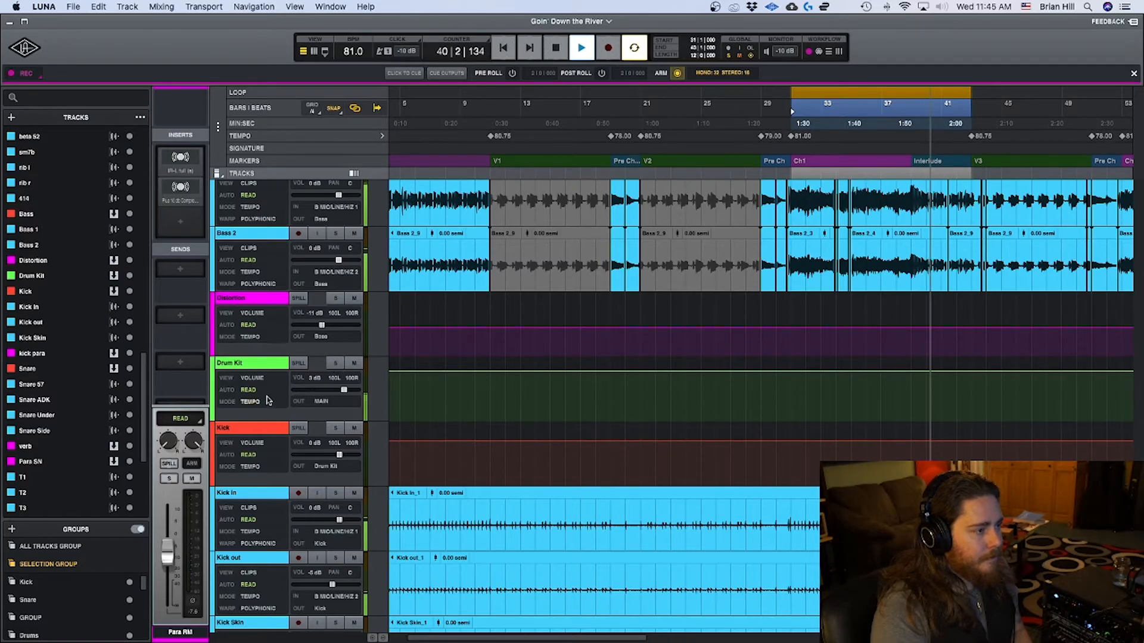
scroll(426, 410, "down", 8)
scroll(427, 410, "down", 10)
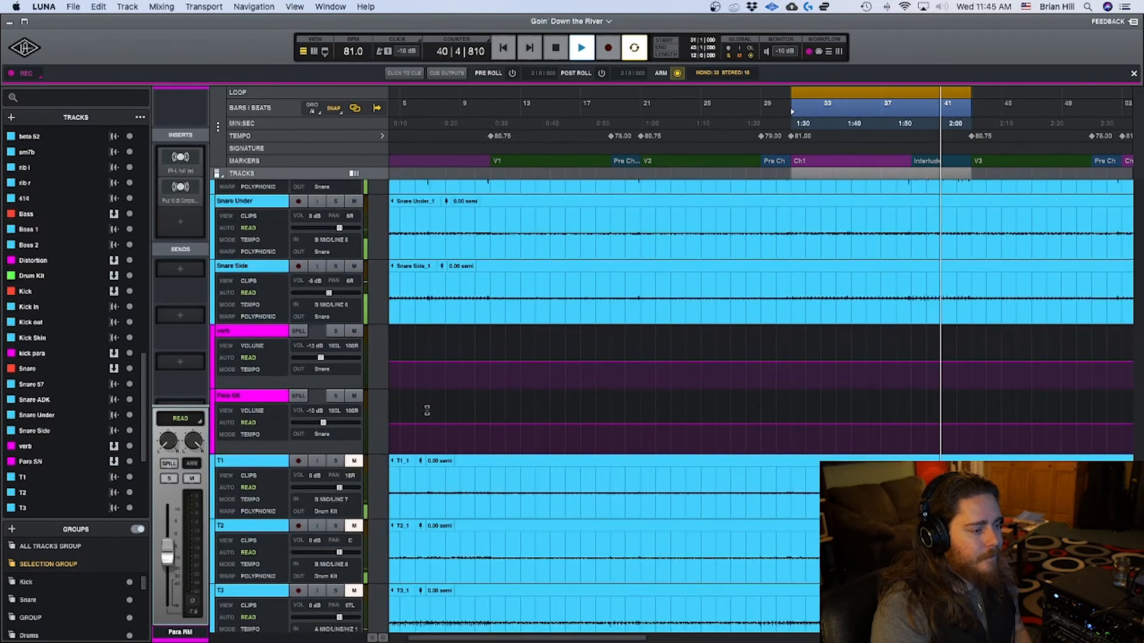
scroll(427, 410, "down", 5)
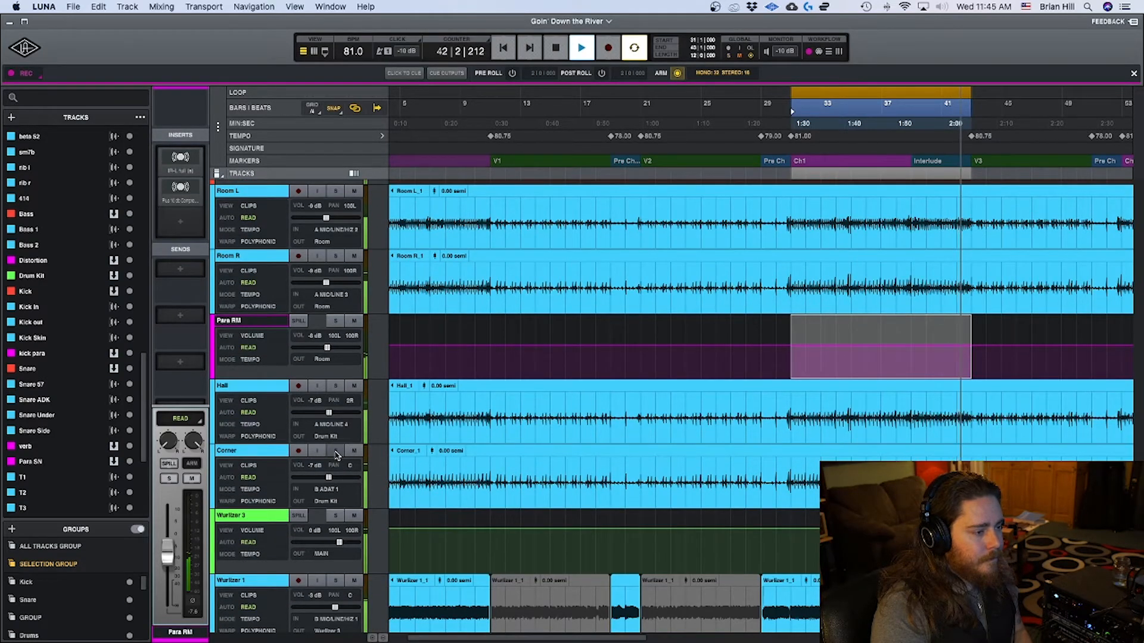
left_click(907, 113)
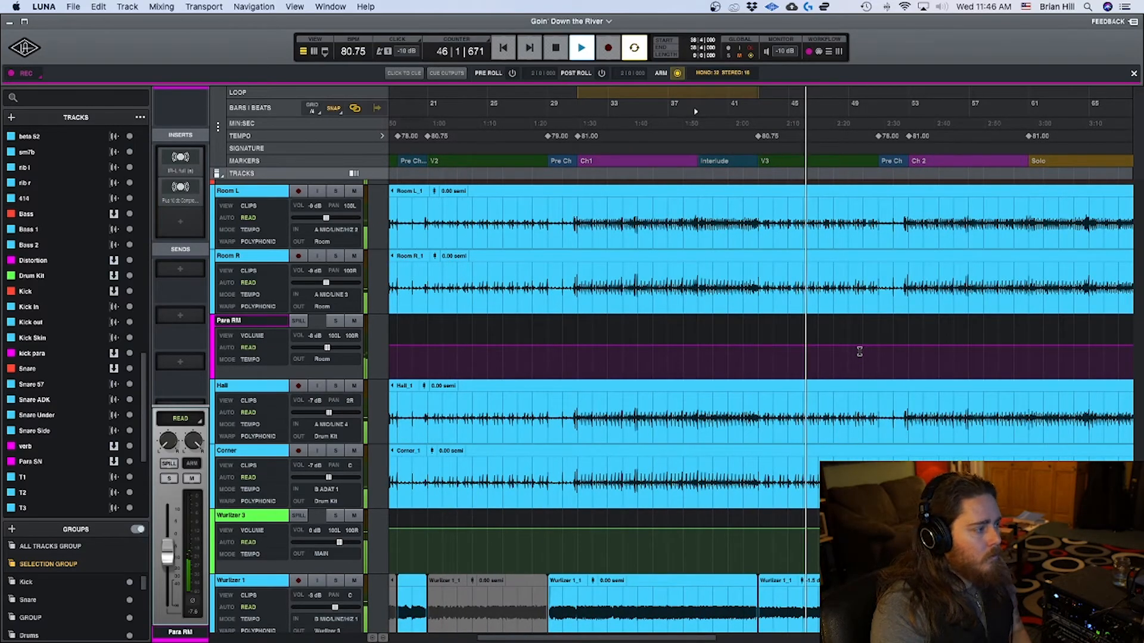
key("space")
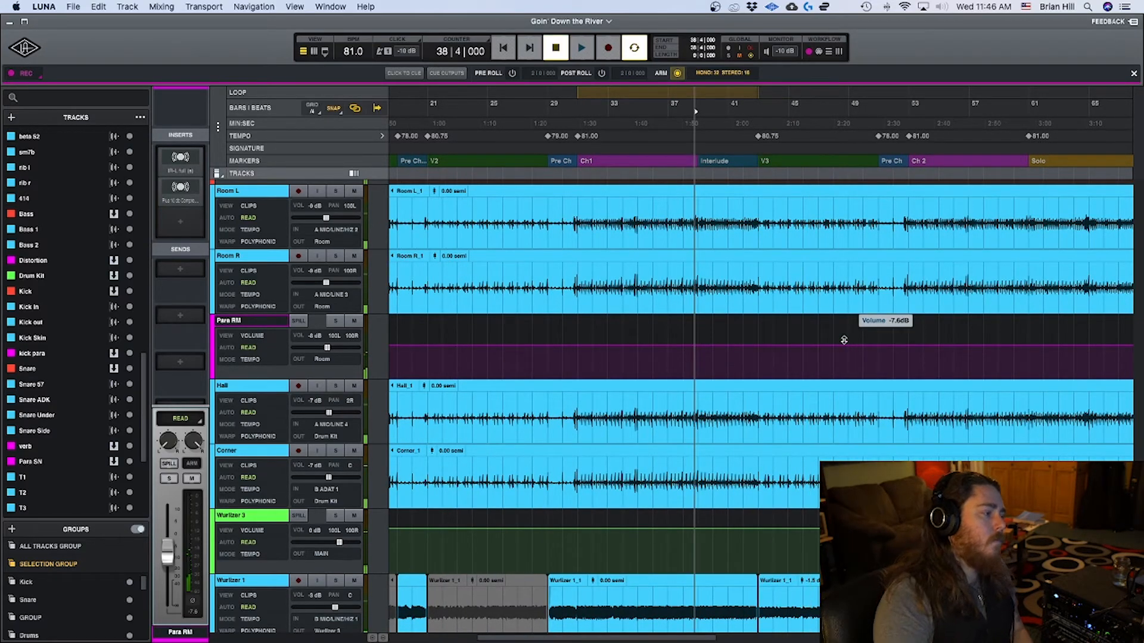